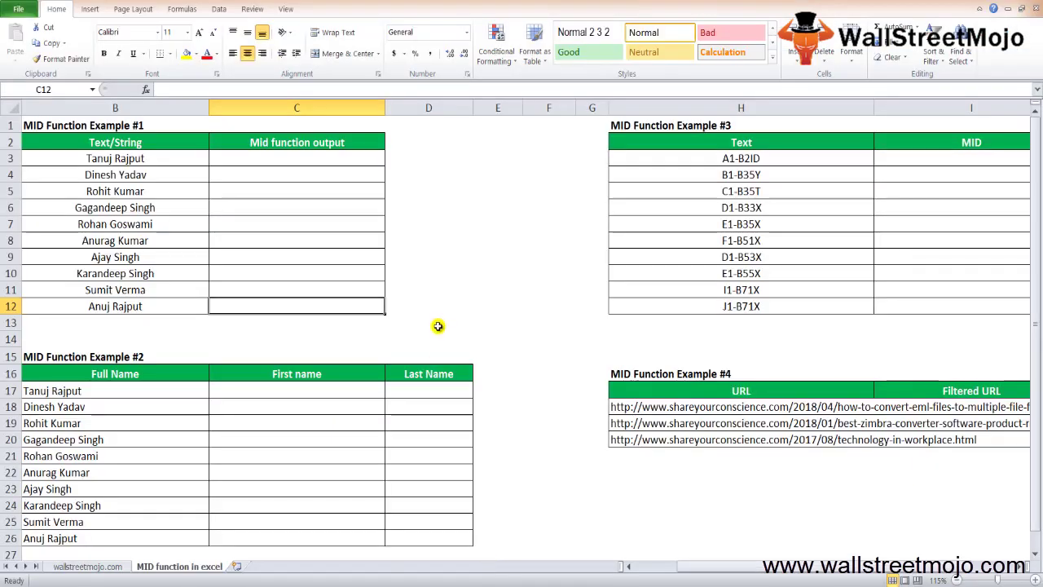
Enter the note "Text Function" in cell B30, in the empty area below the example tables.
{"action": "scroll", "coordinate": [438, 326], "scroll_direction": "down", "scroll_amount": 9}
{"action": "left_click", "coordinate": [438, 326]}
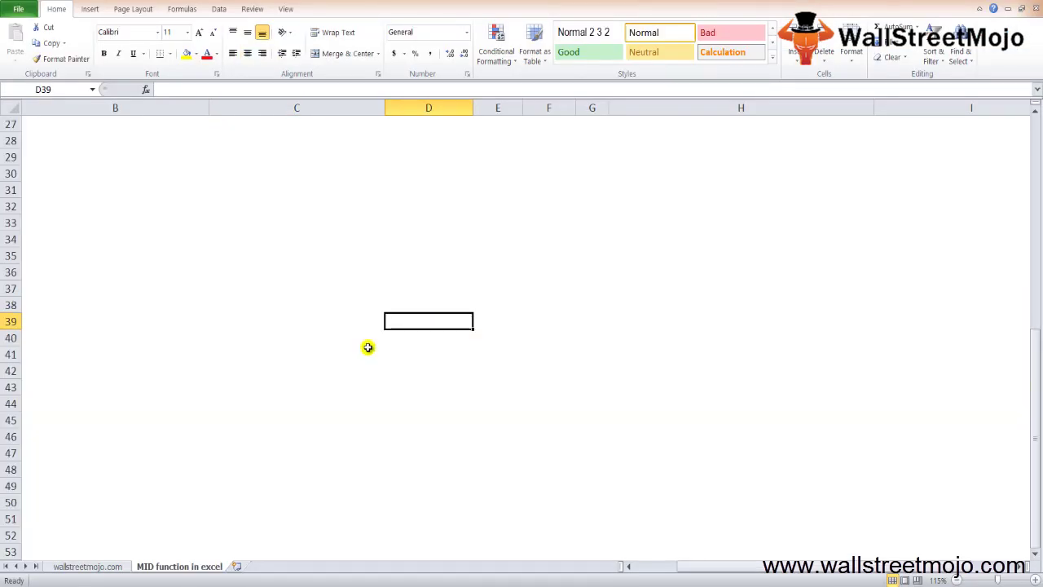
{"action": "left_click", "coordinate": [137, 174]}
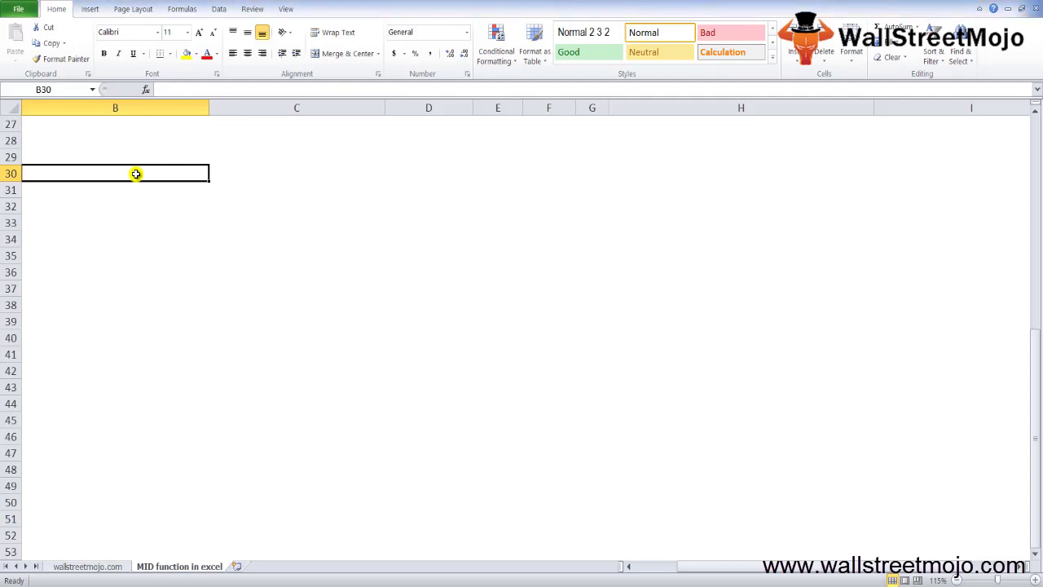
{"action": "type", "text": "Text F"}
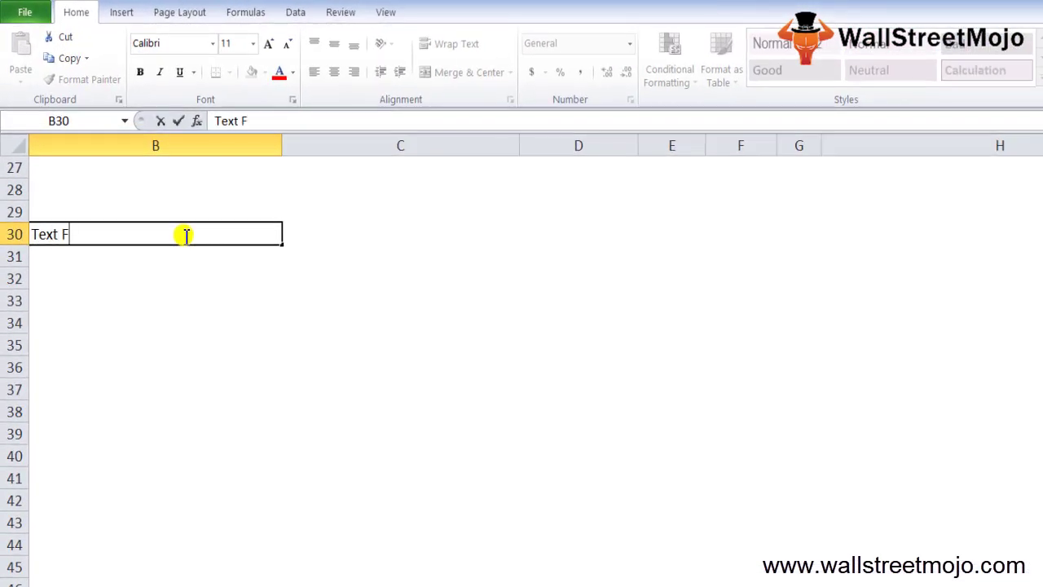
{"action": "type", "text": "unction"}
{"action": "key", "text": "Return"}
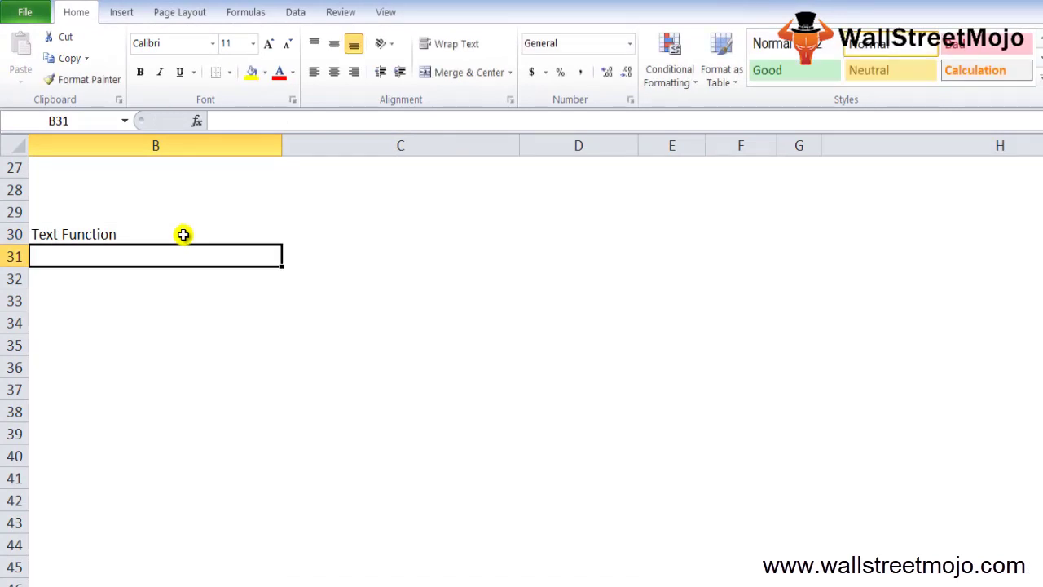
Enter "Characters" in cell B31 and "or Substring" in cell B32.
{"action": "type", "text": "Characters"}
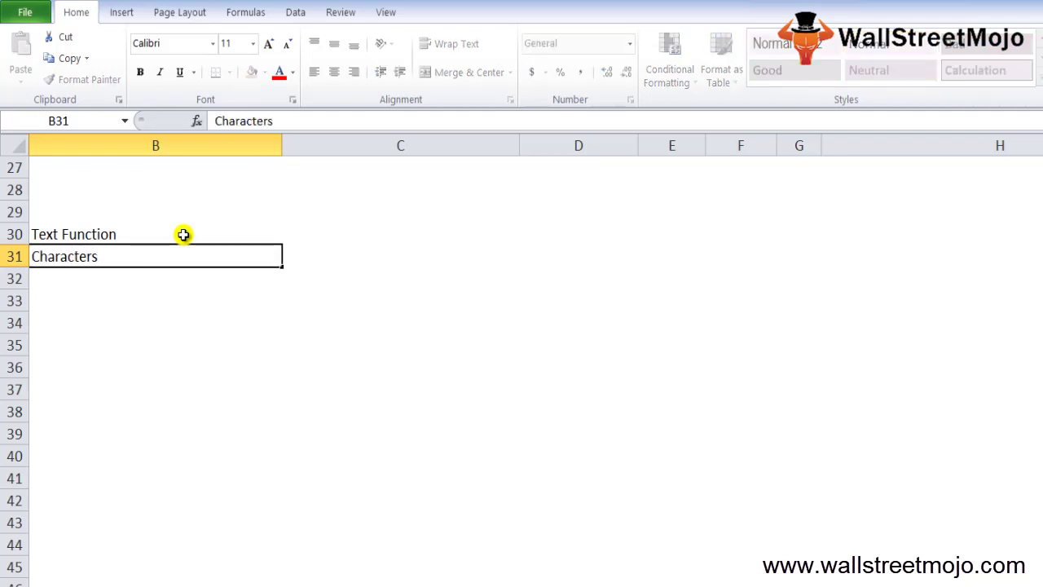
{"action": "key", "text": "Return"}
{"action": "type", "text": "="}
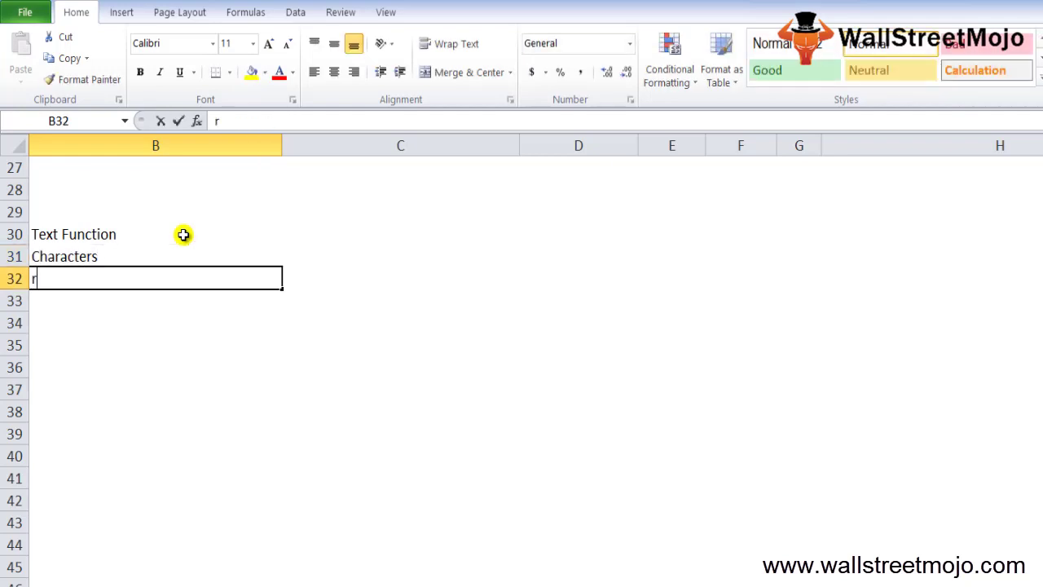
{"action": "key", "text": "BackSpace"}
{"action": "type", "text": "or Substring"}
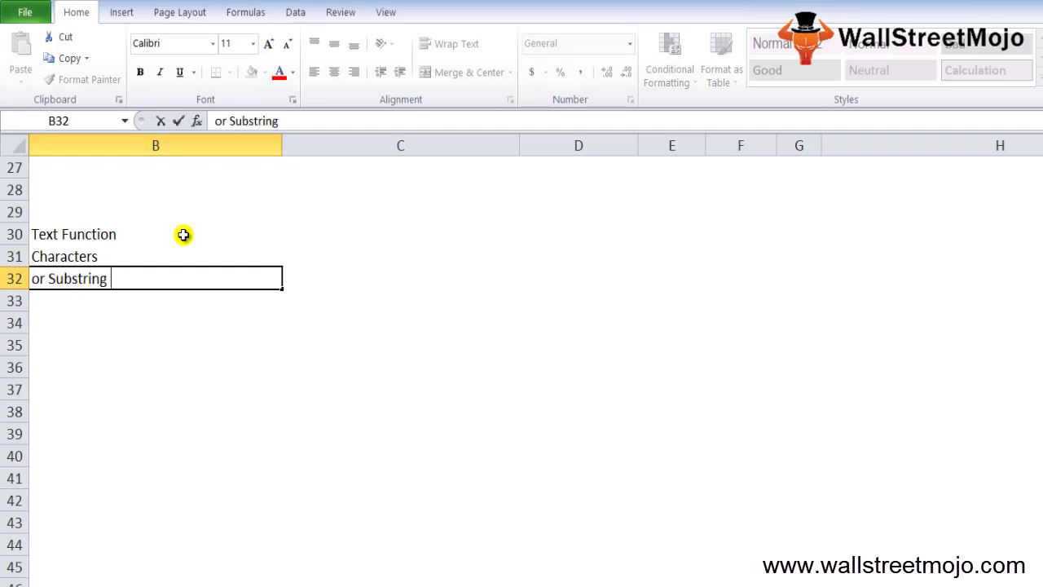
{"action": "key", "text": "Return"}
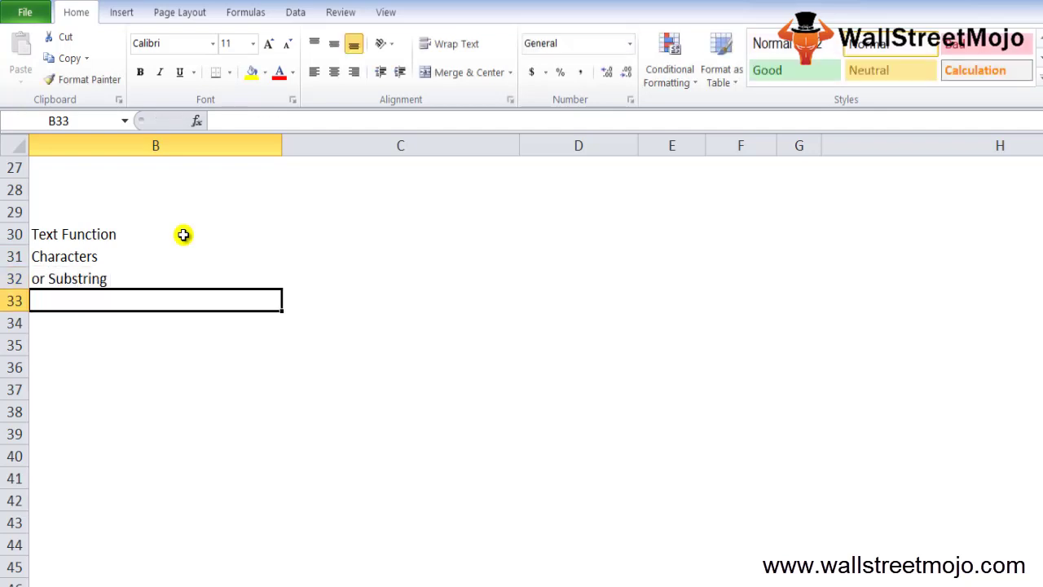
Enter the note "MID function in exel" in cell B35.
{"action": "key", "text": "Return"}
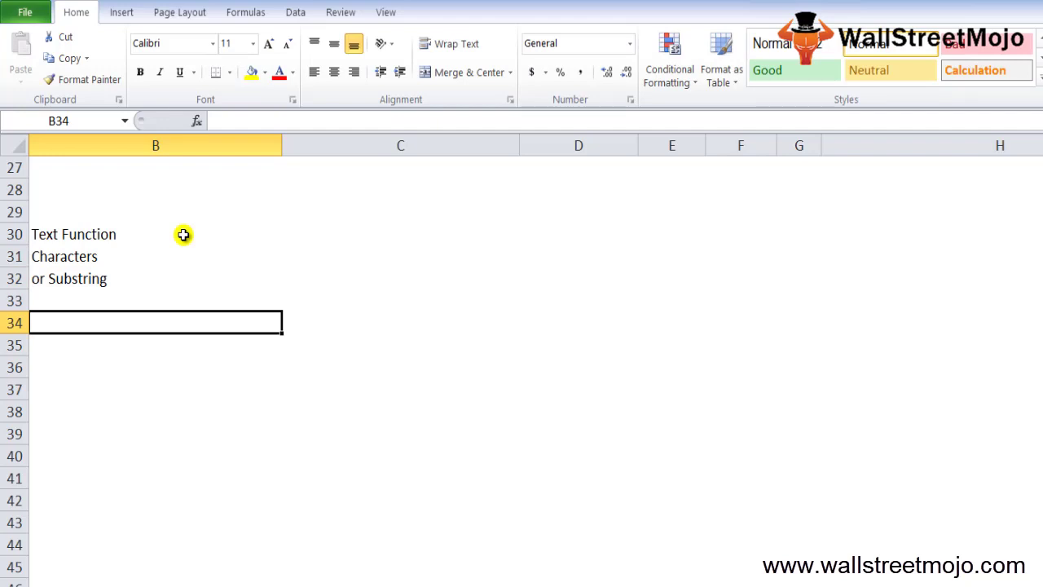
{"action": "key", "text": "Return"}
{"action": "type", "text": "MMID "}
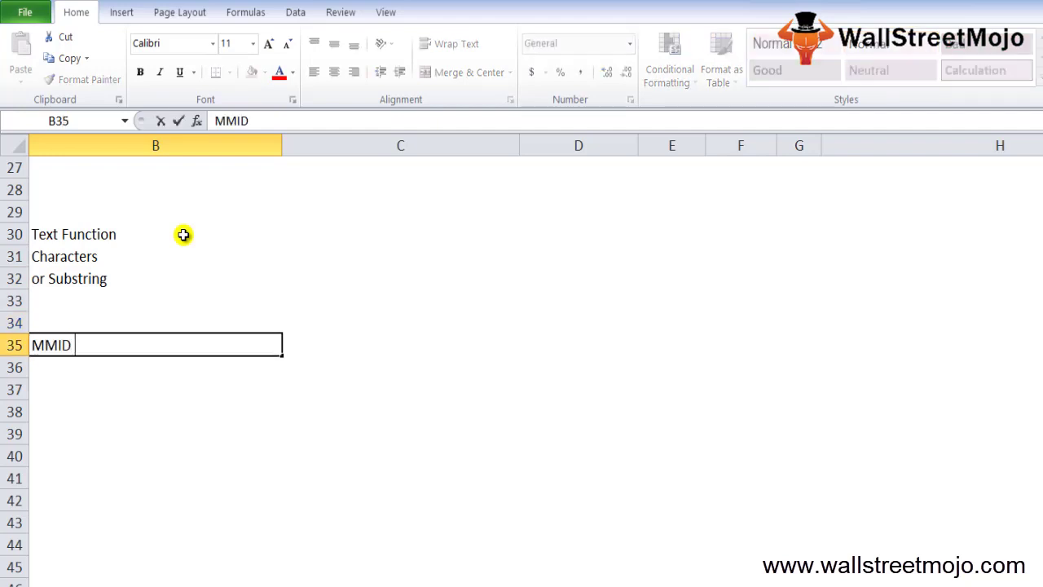
{"action": "type", "text": "functi"}
{"action": "key", "text": "BackSpace"}
{"action": "key", "text": "BackSpace"}
{"action": "key", "text": "BackSpace"}
{"action": "key", "text": "BackSpace"}
{"action": "key", "text": "BackSpace"}
{"action": "key", "text": "BackSpace"}
{"action": "key", "text": "BackSpace"}
{"action": "key", "text": "BackSpace"}
{"action": "key", "text": "BackSpace"}
{"action": "key", "text": "BackSpace"}
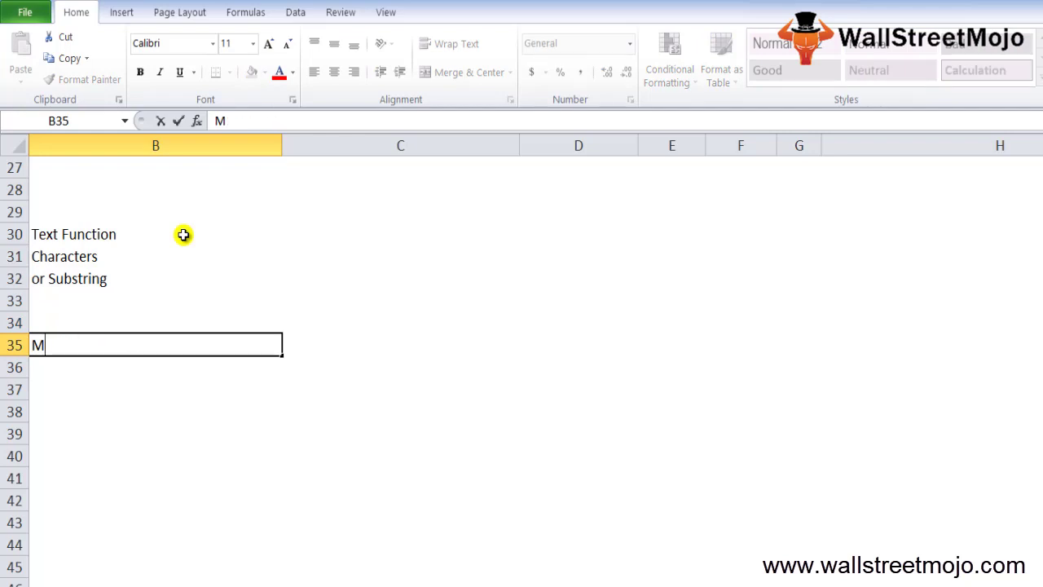
{"action": "type", "text": "ID fun"}
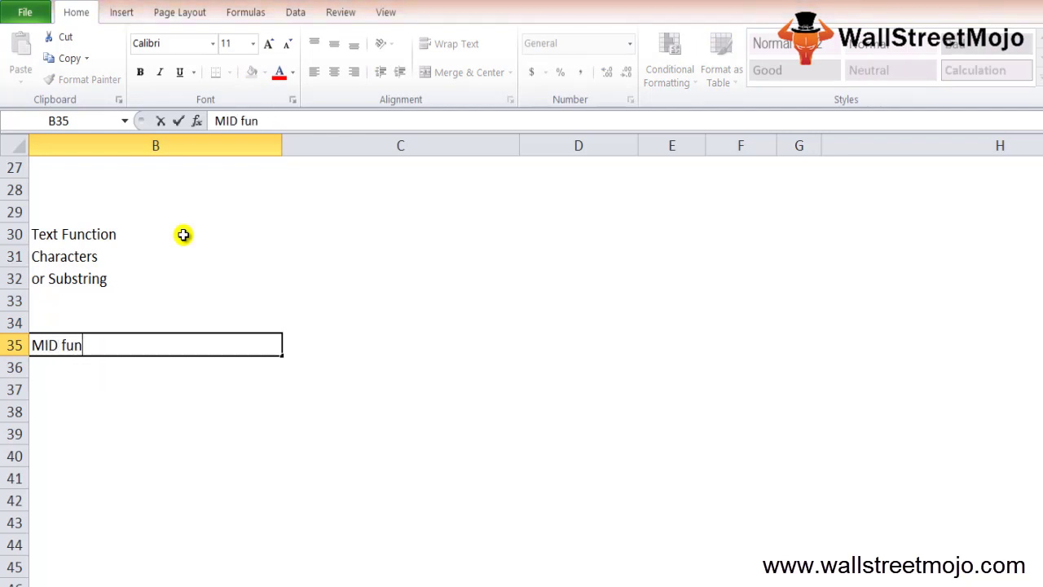
{"action": "type", "text": "ction in e"}
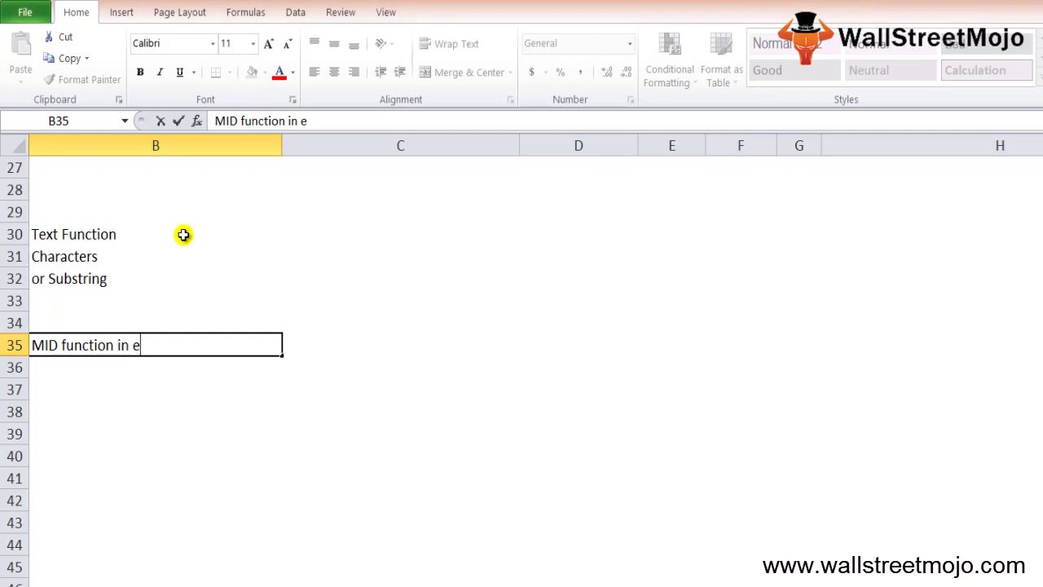
{"action": "type", "text": "xel"}
{"action": "key", "text": "Return"}
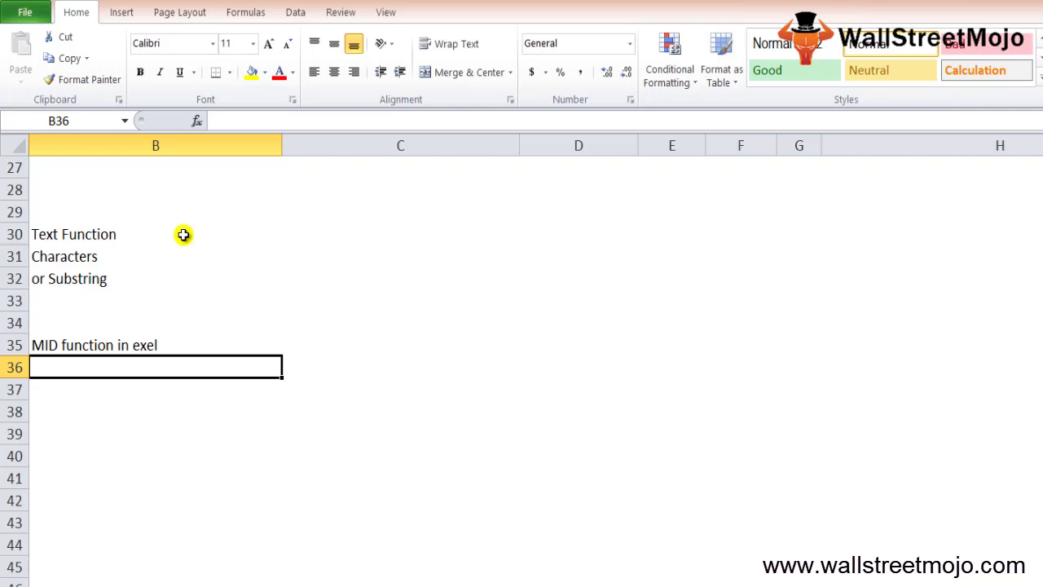
Start a MID formula in cell B37 to view the function's arguments, without completing it.
{"action": "key", "text": "Return"}
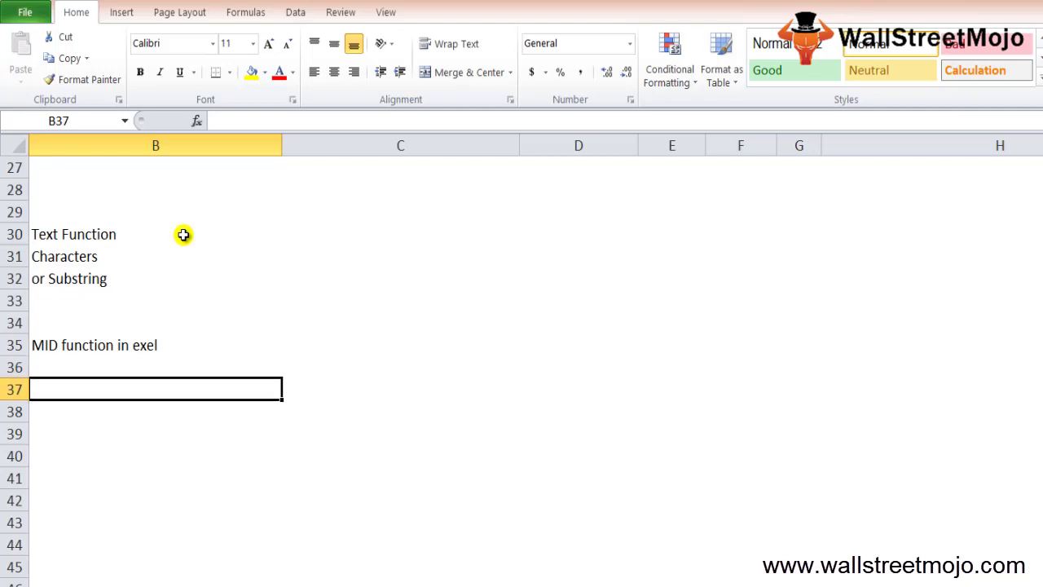
{"action": "type", "text": "="}
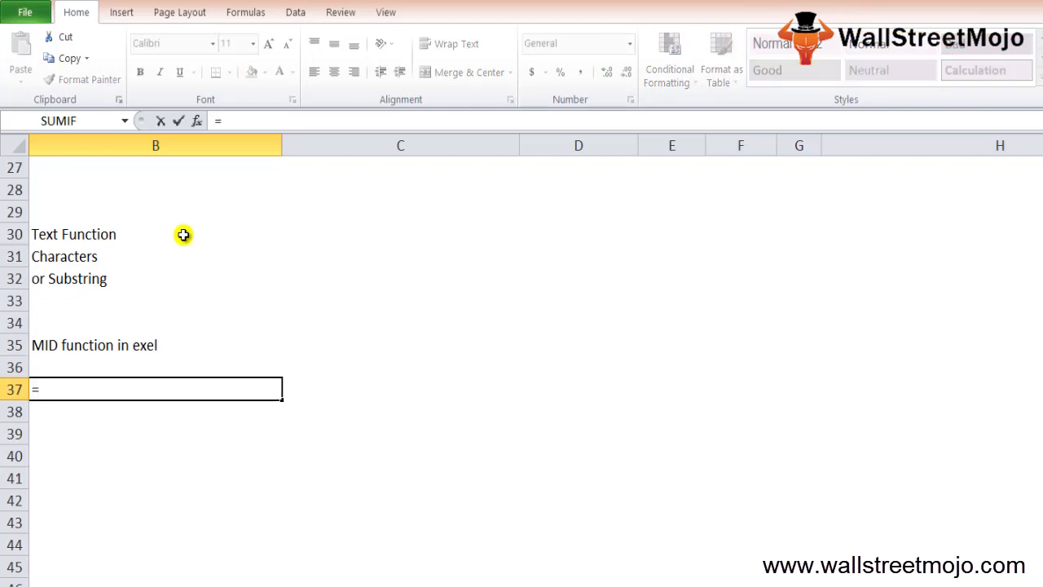
{"action": "type", "text": "mid"}
{"action": "key", "text": "Tab"}
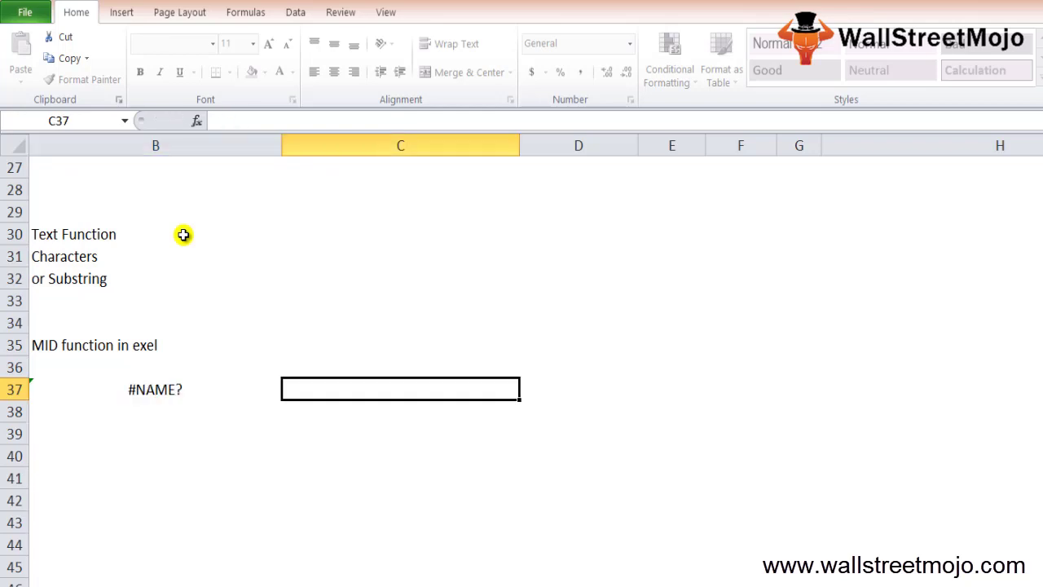
{"action": "key", "text": "Left"}
{"action": "type", "text": "=mi"}
{"action": "key", "text": "Tab"}
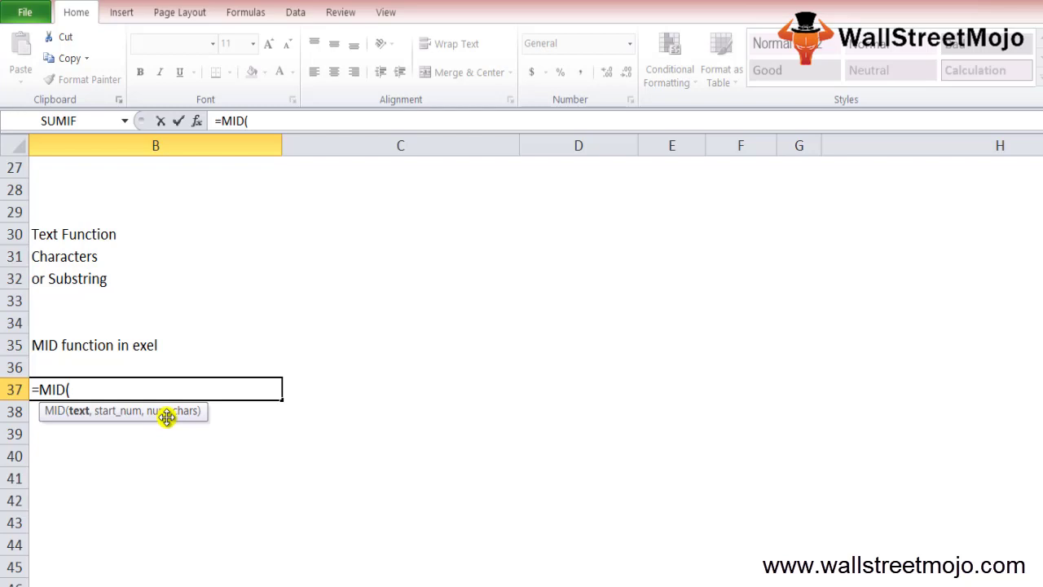
{"action": "key", "text": "BackSpace"}
{"action": "key", "text": "ctrl+Return"}
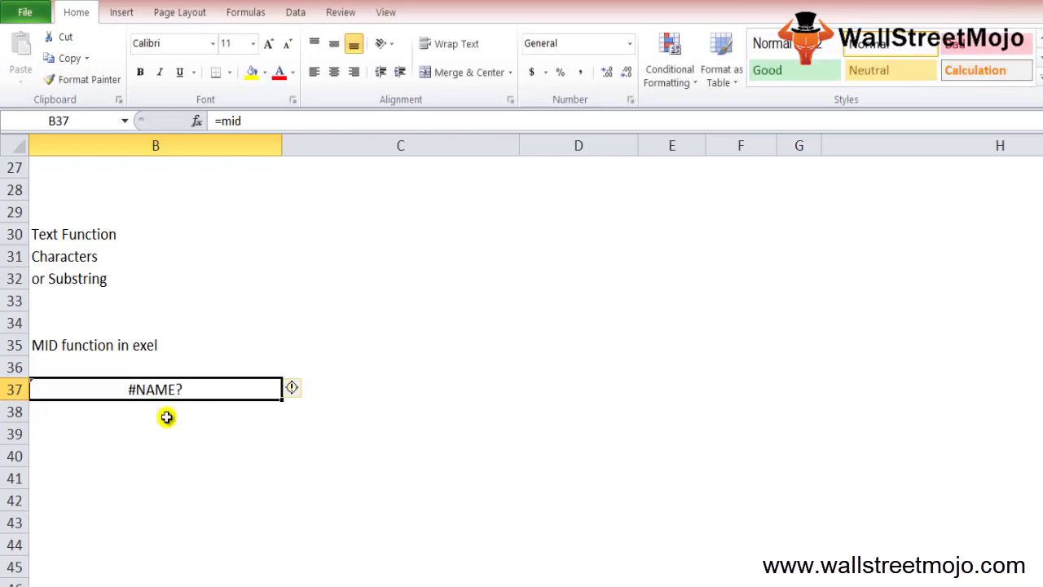
Clear the incomplete mid formula from cell B37.
{"action": "key", "text": "Down"}
{"action": "key", "text": "Down"}
{"action": "key", "text": "Up"}
{"action": "key", "text": "Up"}
{"action": "key", "text": "Delete"}
{"action": "key", "text": "Down"}
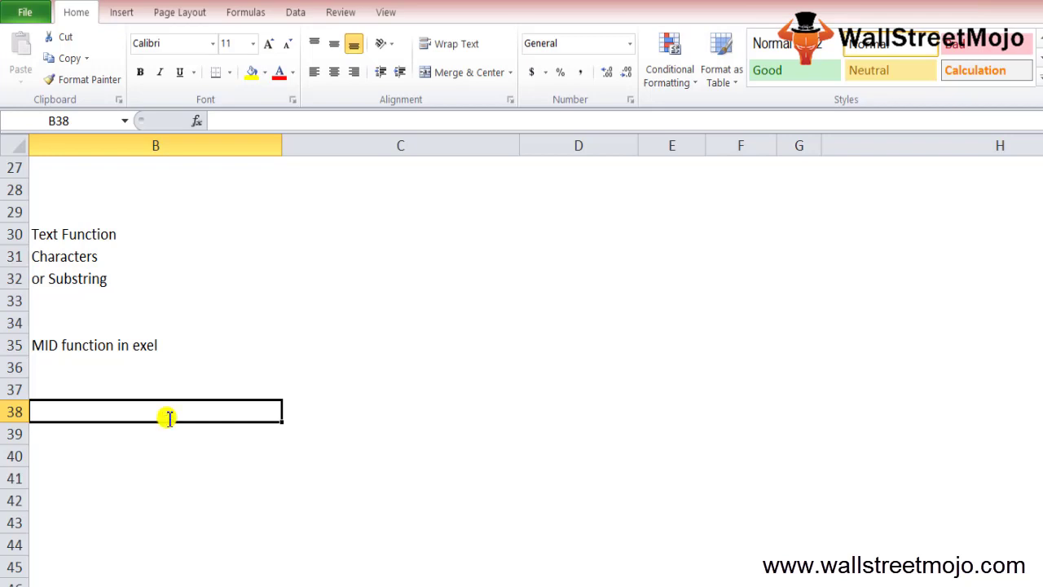
Enter the formula =MID(B3,2,5) in cell C3 of the MID Function Example #1 table.
{"action": "double_click", "coordinate": [167, 417]}
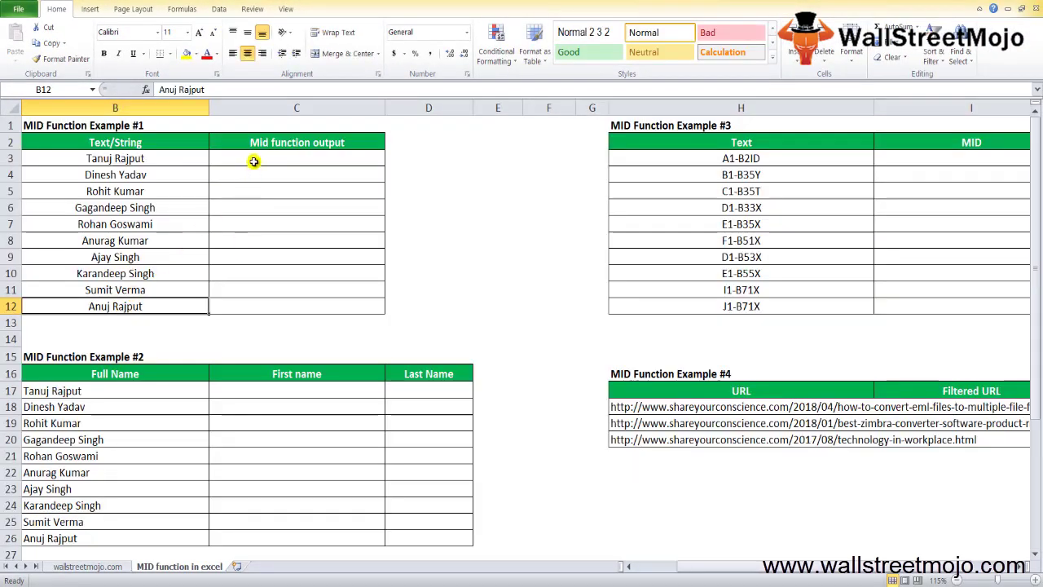
{"action": "left_click", "coordinate": [254, 161]}
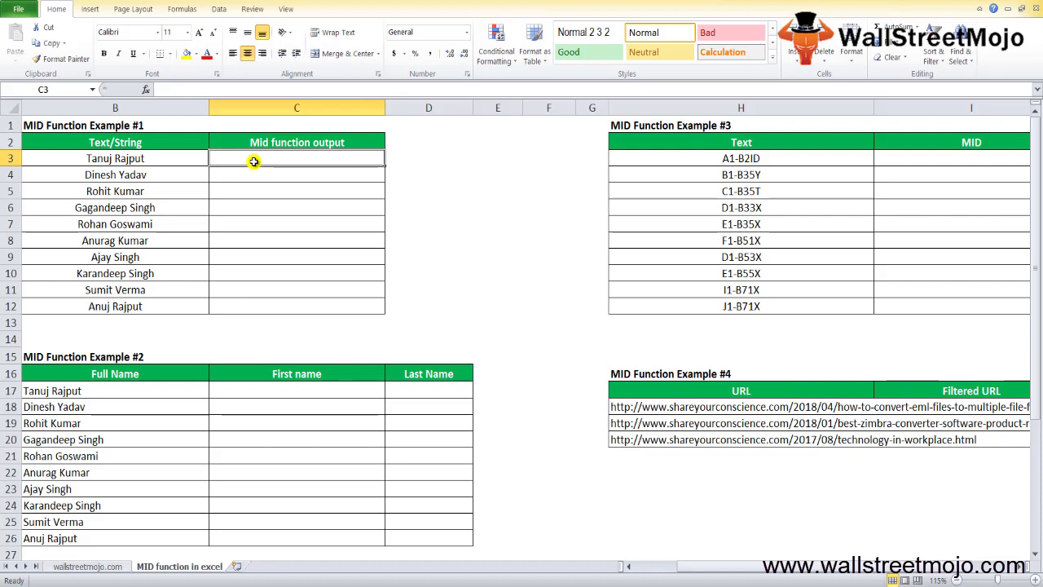
{"action": "type", "text": "=mid"}
{"action": "key", "text": "Tab"}
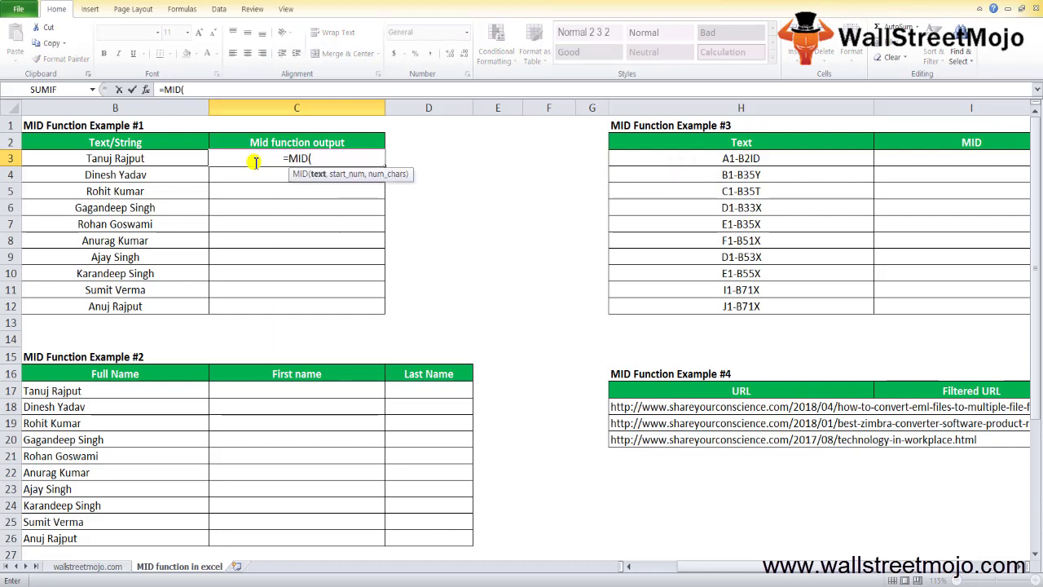
{"action": "left_click", "coordinate": [102, 157]}
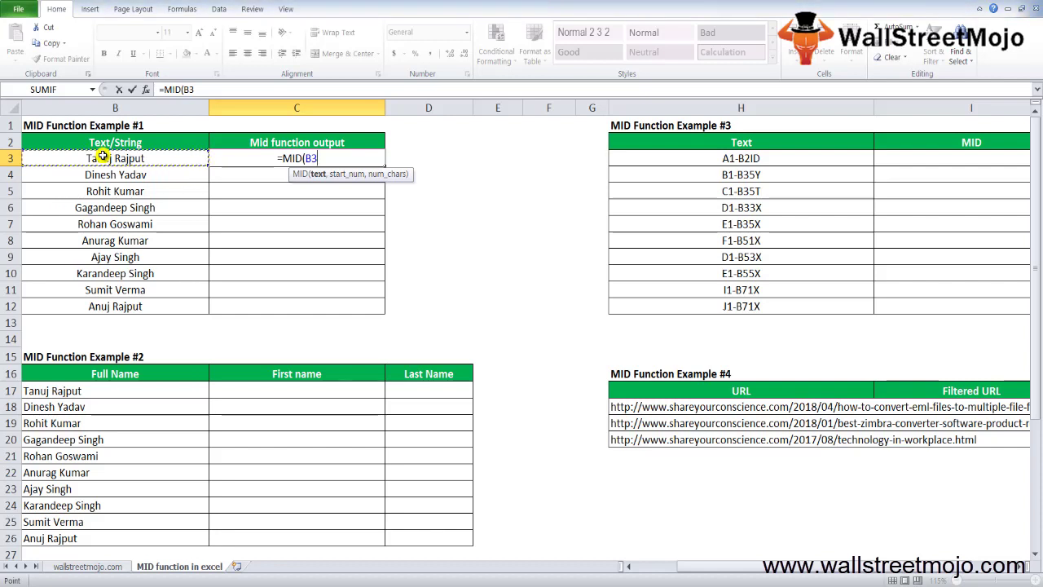
{"action": "type", "text": ","}
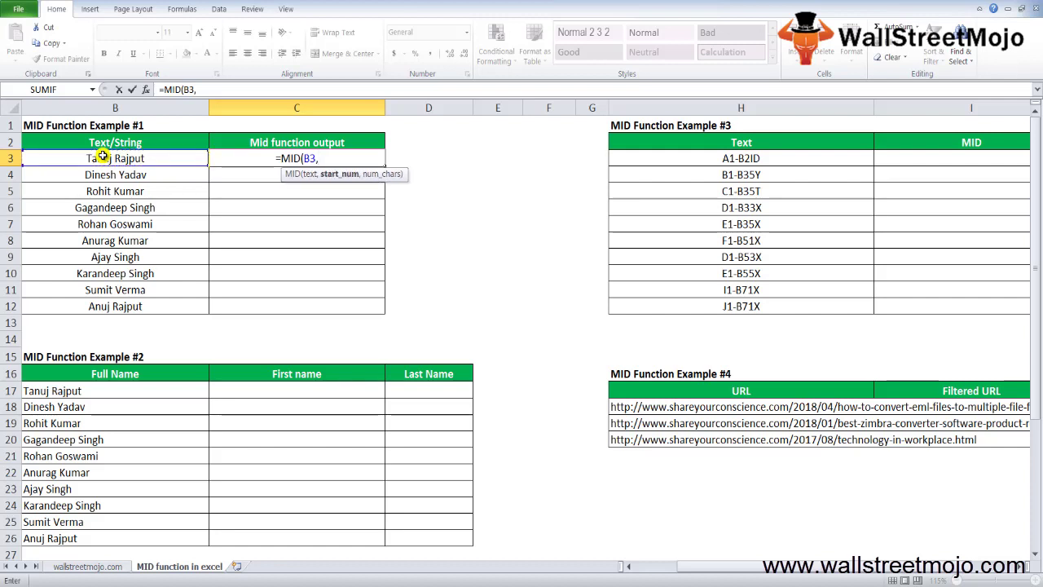
{"action": "key", "text": "Down"}
{"action": "key", "text": "BackSpace"}
{"action": "key", "text": "BackSpace"}
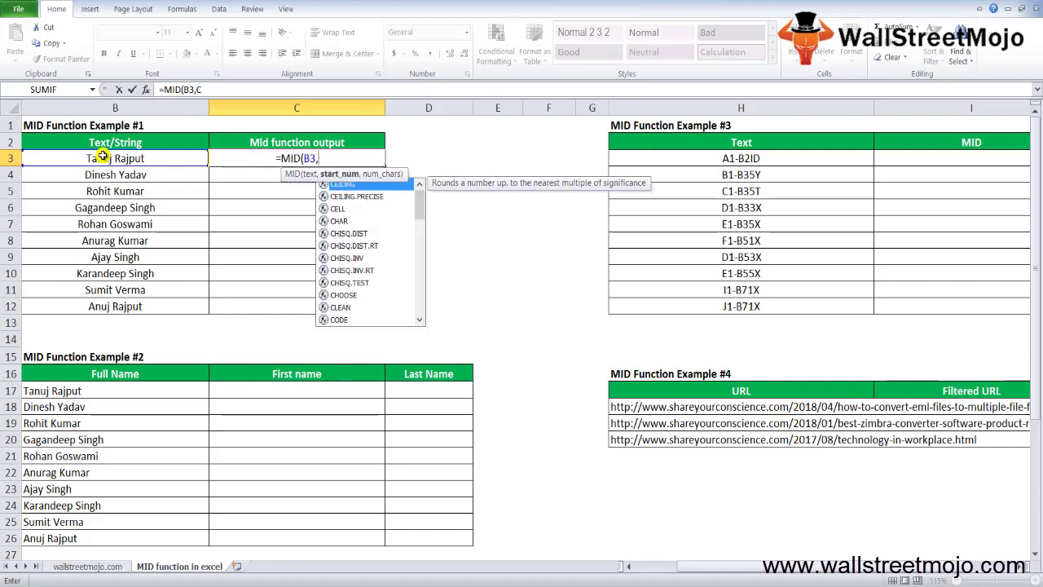
{"action": "type", "text": "2"}
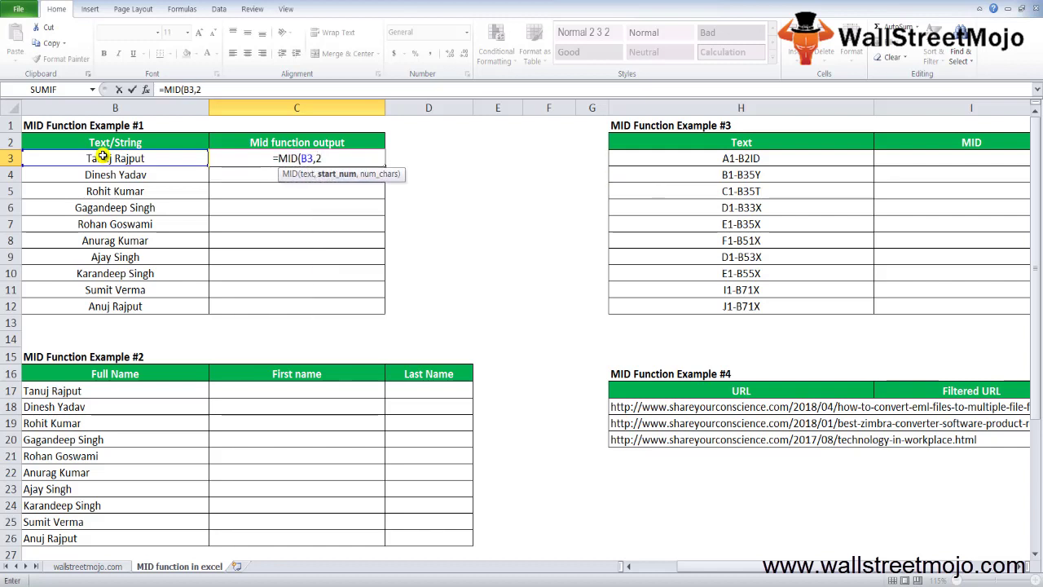
{"action": "type", "text": ","}
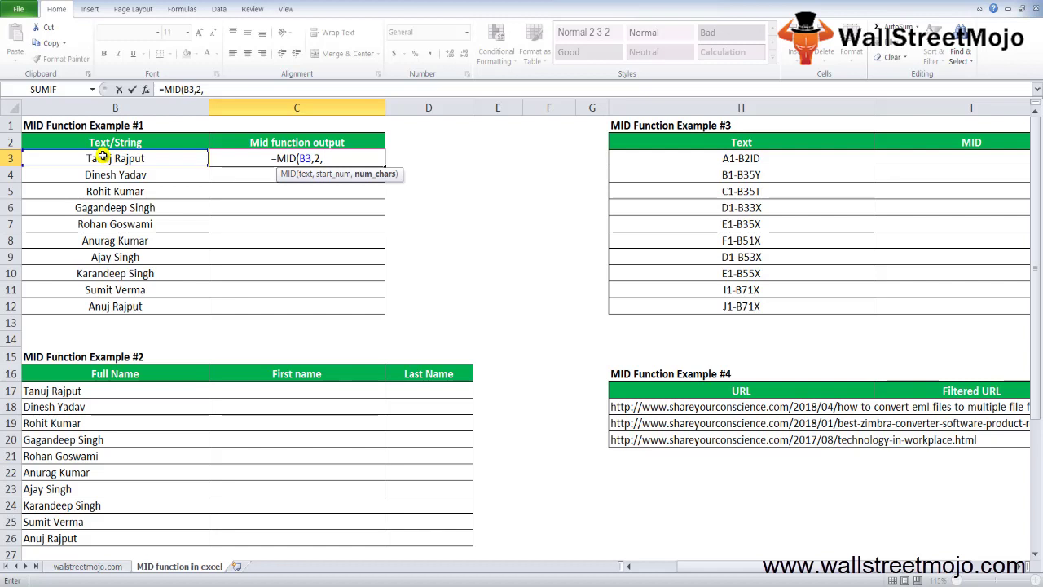
{"action": "type", "text": "4"}
{"action": "type", "text": ")"}
{"action": "key", "text": "Return"}
{"action": "key", "text": "Up"}
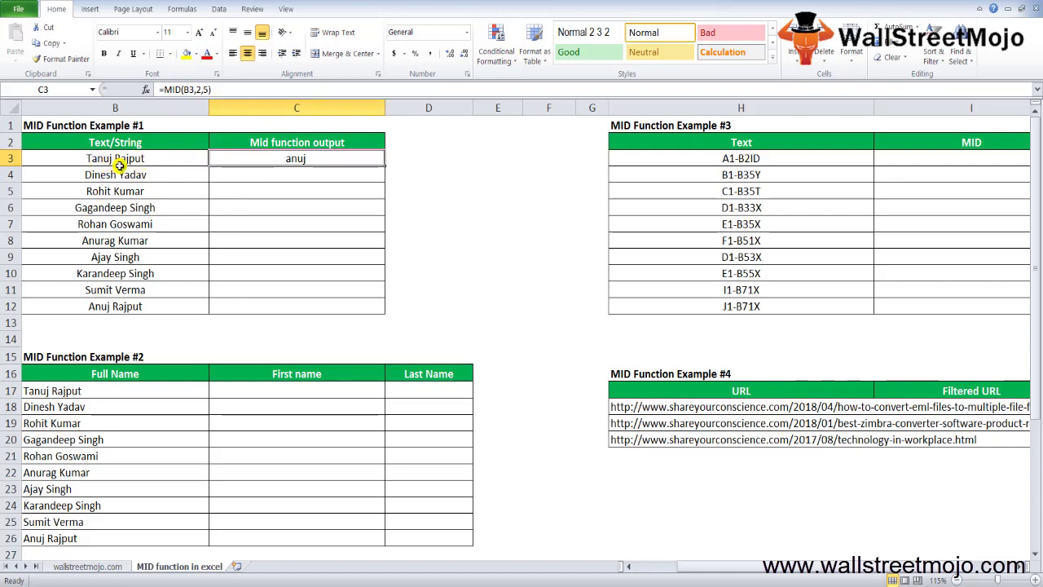
Fill the MID formula from C3 down the Mid function output column through C12.
{"action": "double_click", "coordinate": [276, 160]}
{"action": "key", "text": "Escape"}
{"action": "key", "text": "shift+Down"}
{"action": "key", "text": "shift+Down"}
{"action": "key", "text": "shift+Down"}
{"action": "key", "text": "shift+Down"}
{"action": "key", "text": "shift+Down"}
{"action": "key", "text": "shift+Down"}
{"action": "key", "text": "shift+Down"}
{"action": "key", "text": "shift+Down"}
{"action": "key", "text": "shift+Down"}
{"action": "key", "text": "ctrl+d"}
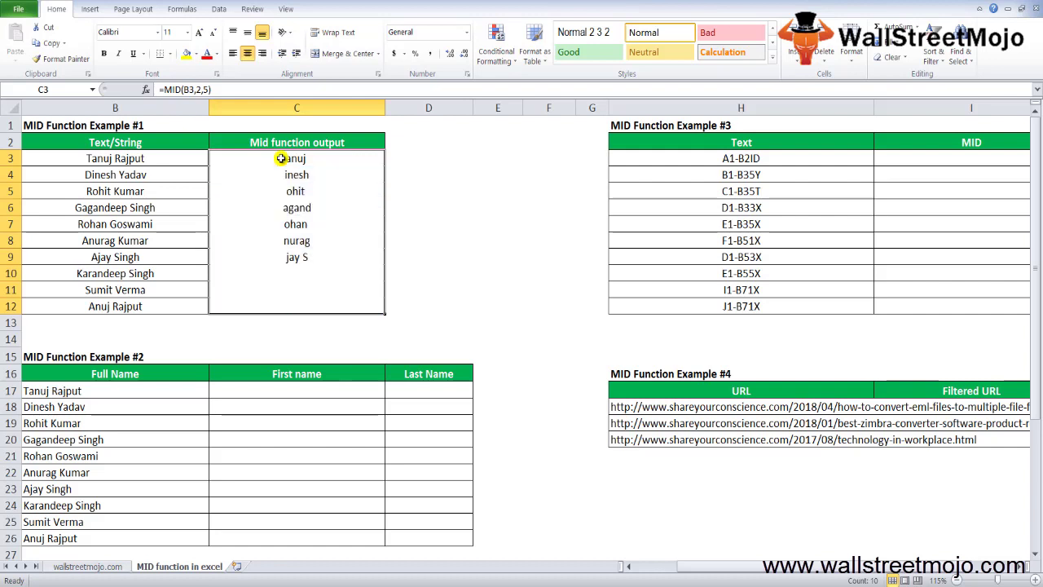
Review the filled MID formulas and their outputs in the Mid function output column.
{"action": "key", "text": "Down"}
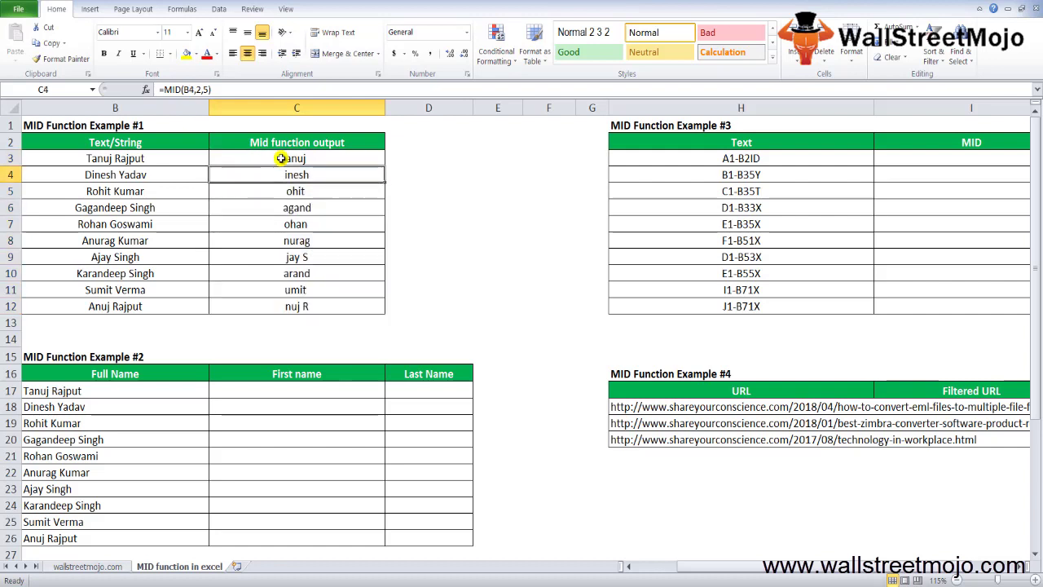
{"action": "key", "text": "Down"}
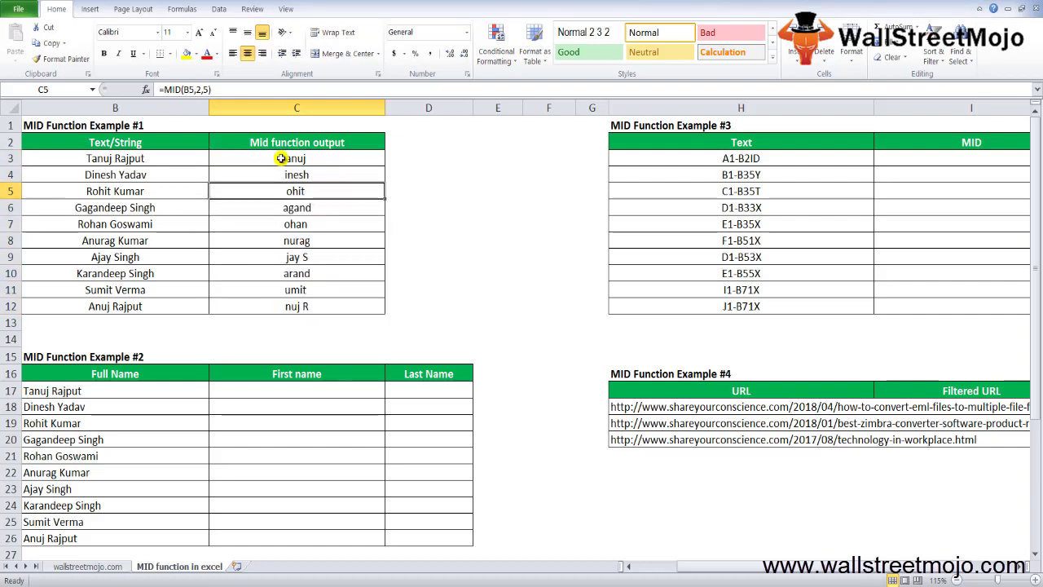
{"action": "key", "text": "Down"}
{"action": "key", "text": "Down"}
{"action": "key", "text": "Up"}
{"action": "key", "text": "Up"}
{"action": "key", "text": "Left"}
{"action": "key", "text": "Left"}
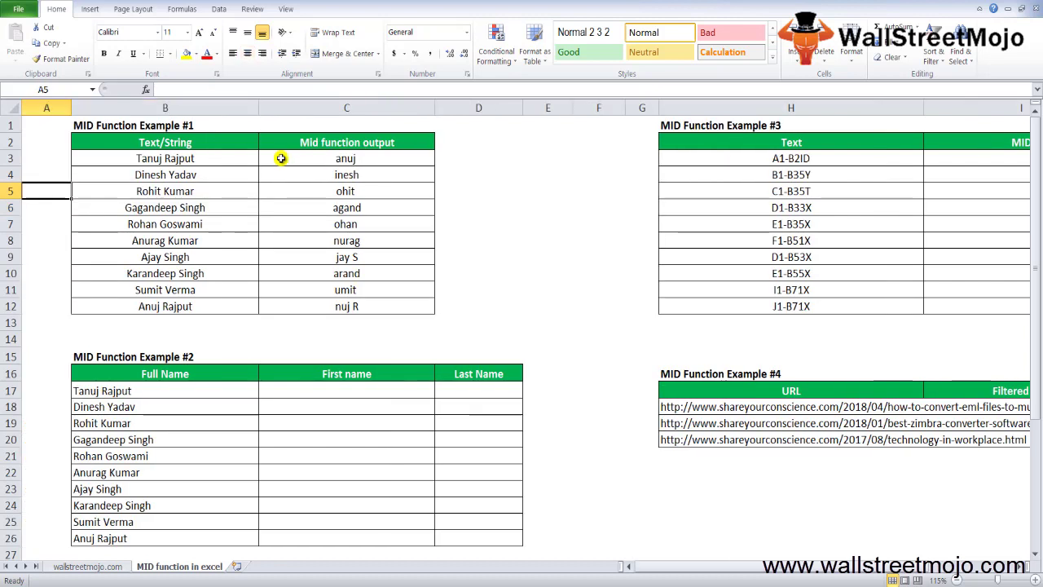
{"action": "key", "text": "Right"}
{"action": "key", "text": "Right"}
{"action": "key", "text": "Down"}
{"action": "key", "text": "Down"}
{"action": "key", "text": "Down"}
{"action": "key", "text": "Up"}
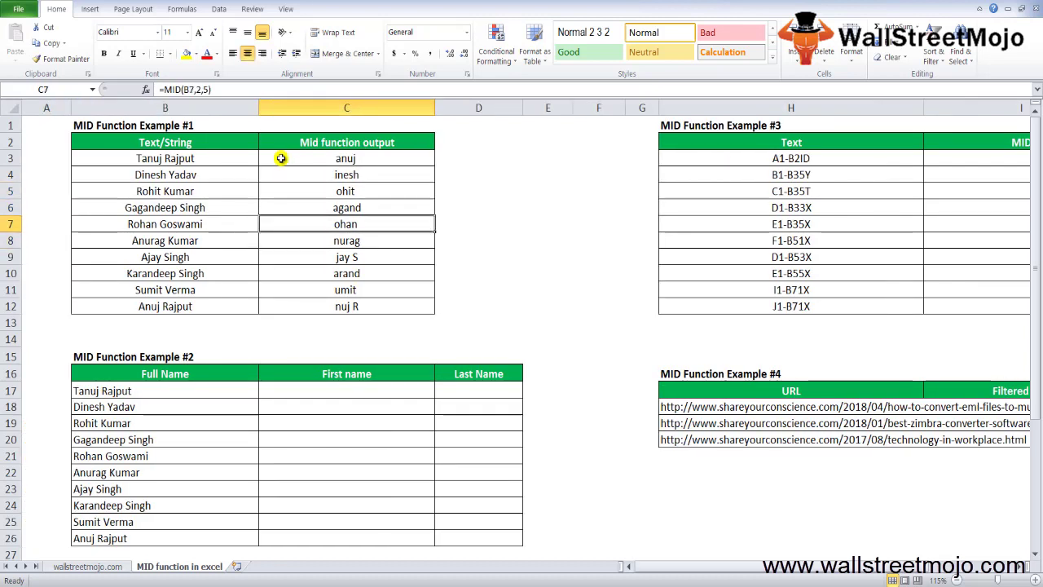
Set the start number of the MID formula in cell C3 to 1, making it =MID(B3,1,5).
{"action": "key", "text": "Up"}
{"action": "key", "text": "Up"}
{"action": "key", "text": "Up"}
{"action": "key", "text": "Up"}
{"action": "key", "text": "F2"}
{"action": "key", "text": "Left"}
{"action": "key", "text": "Left"}
{"action": "key", "text": "Left"}
{"action": "key", "text": "BackSpace"}
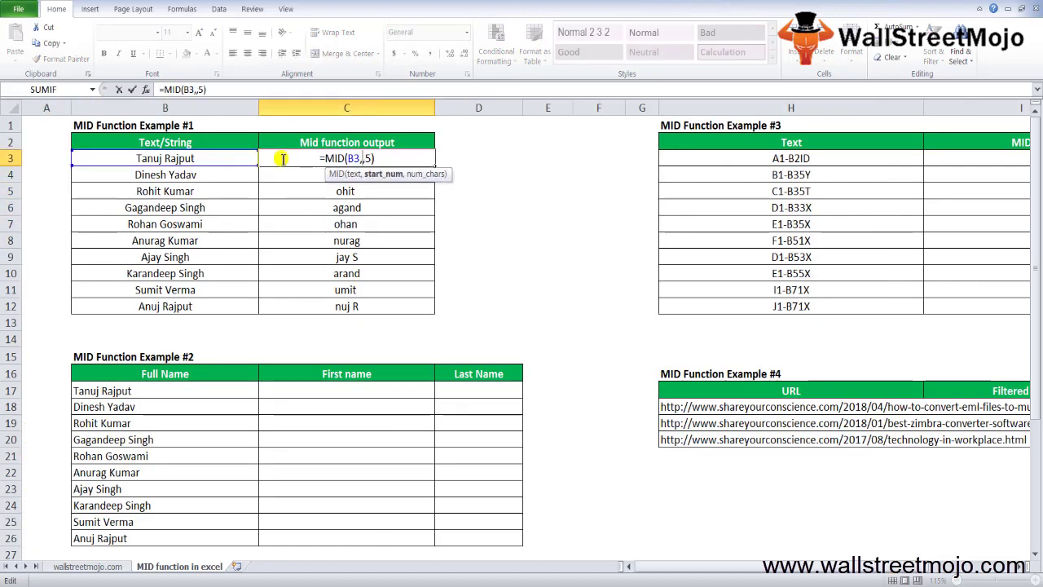
{"action": "type", "text": "1"}
{"action": "key", "text": "ctrl+Return"}
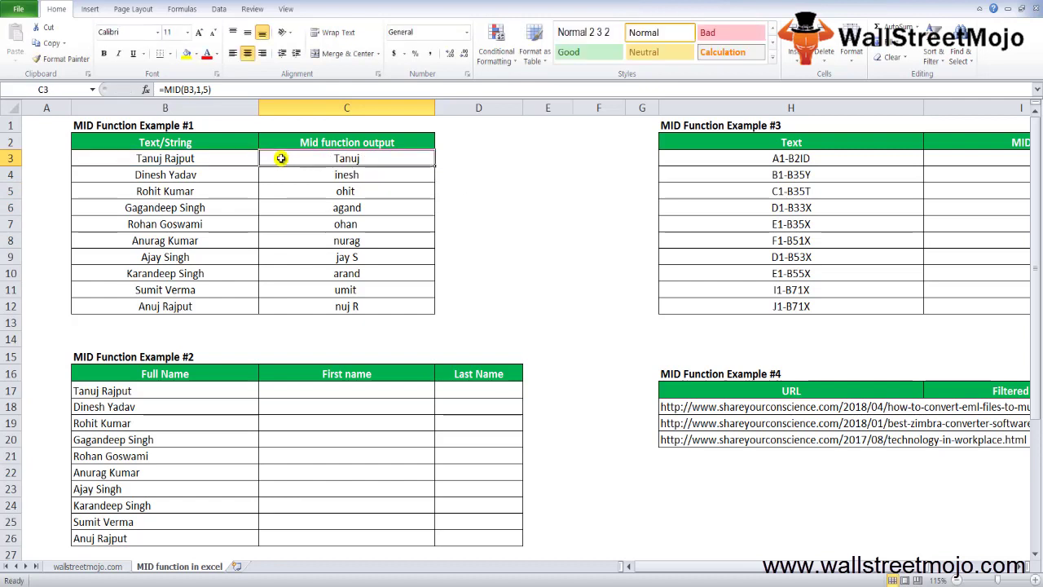
Fill the formula =MID(B3,1,5) from C3 down the Mid function output column through C12.
{"action": "key", "text": "Down"}
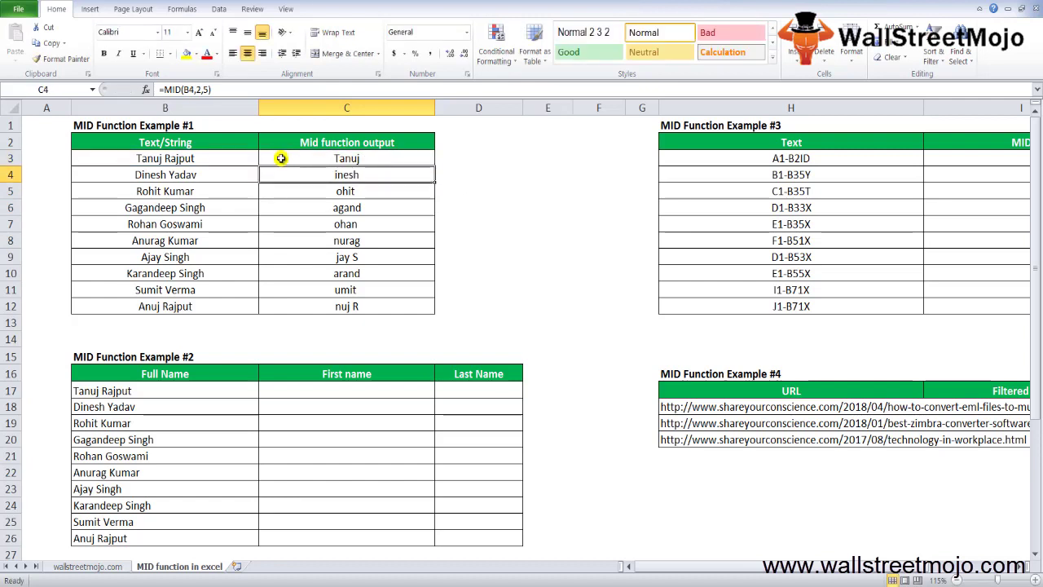
{"action": "key", "text": "Up"}
{"action": "key", "text": "ctrl+shift+Down"}
{"action": "key", "text": "ctrl+d"}
{"action": "key", "text": "Down"}
{"action": "key", "text": "Up"}
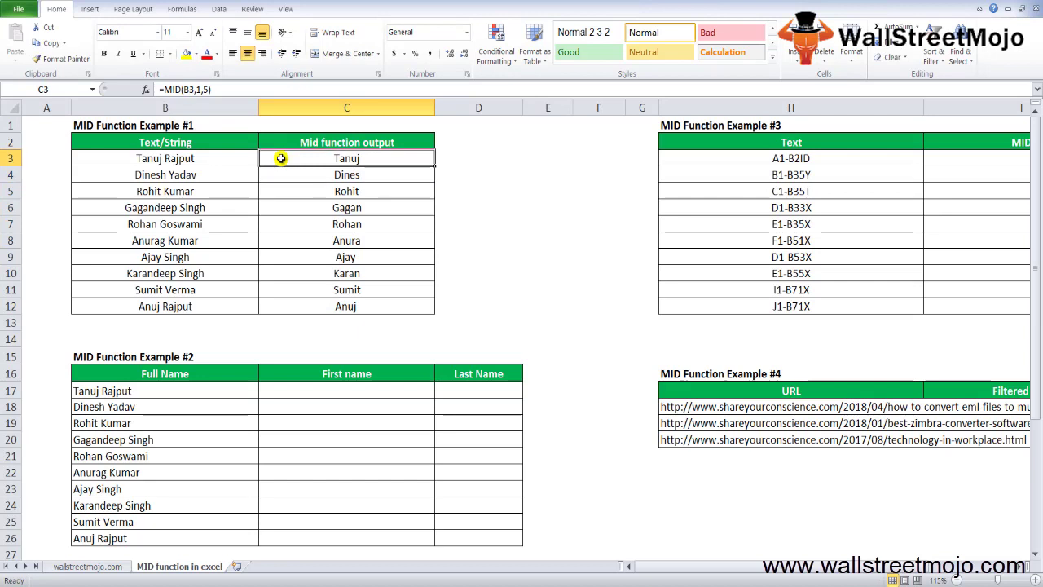
Compare the text strings in column B with the extracted results in C3 through C12.
{"action": "key", "text": "Down"}
{"action": "key", "text": "Up"}
{"action": "key", "text": "Down"}
{"action": "key", "text": "Left"}
{"action": "key", "text": "Right"}
{"action": "key", "text": "Left"}
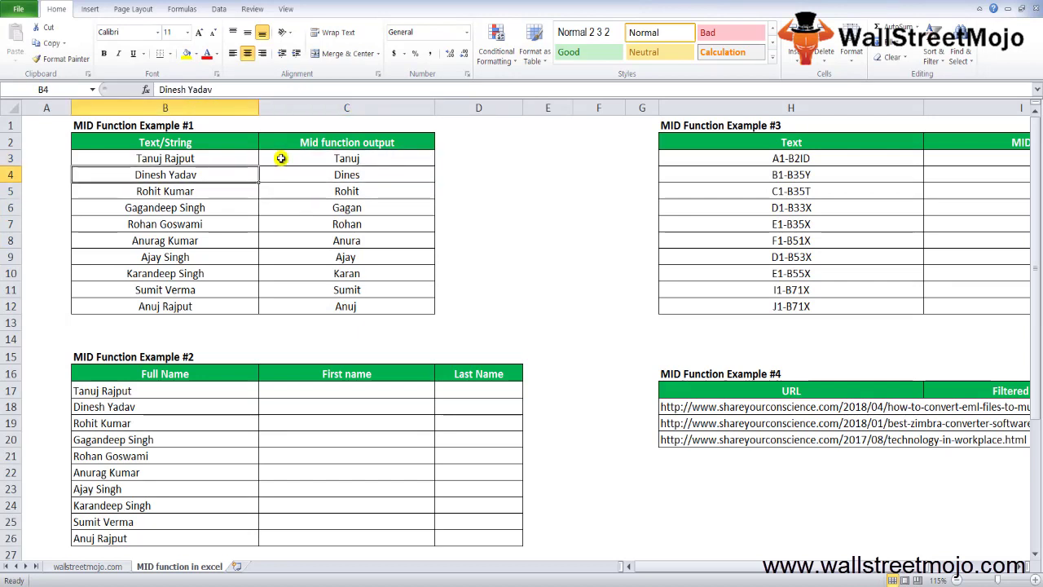
{"action": "key", "text": "Right"}
{"action": "key", "text": "Up"}
{"action": "key", "text": "Down"}
{"action": "key", "text": "Up"}
{"action": "key", "text": "Up"}
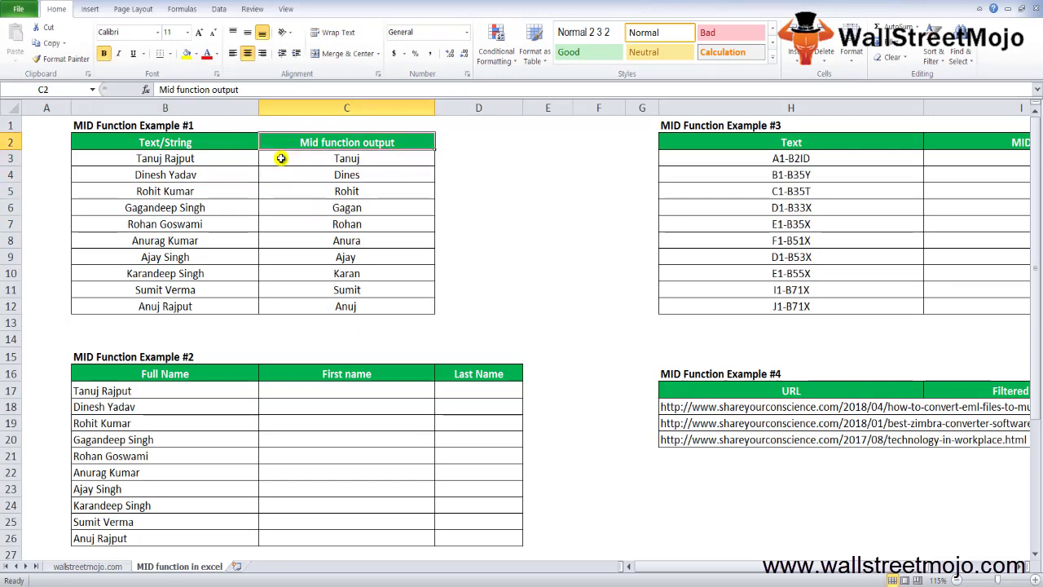
{"action": "key", "text": "Down"}
{"action": "key", "text": "shift+Down"}
{"action": "key", "text": "shift+Down"}
{"action": "key", "text": "shift+Down"}
{"action": "key", "text": "shift+Down"}
{"action": "key", "text": "shift+Down"}
{"action": "key", "text": "shift+Down"}
{"action": "key", "text": "shift+Down"}
{"action": "key", "text": "shift+Down"}
{"action": "key", "text": "shift+Down"}
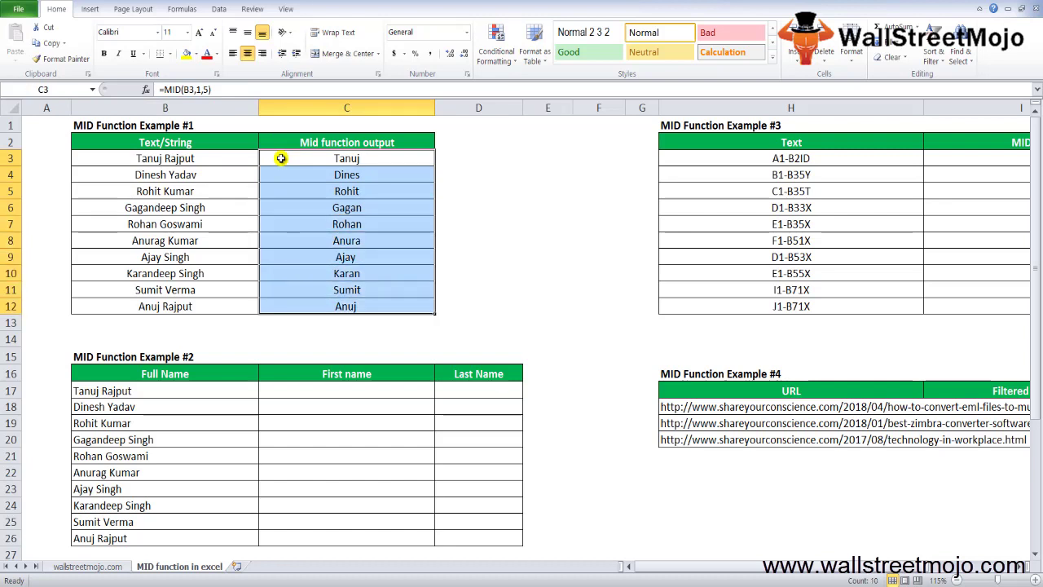
{"action": "key", "text": "Down"}
{"action": "key", "text": "Down"}
{"action": "key", "text": "Down"}
{"action": "key", "text": "Down"}
{"action": "key", "text": "Down"}
{"action": "key", "text": "Down"}
{"action": "key", "text": "Down"}
{"action": "key", "text": "Down"}
{"action": "key", "text": "Down"}
{"action": "key", "text": "Down"}
{"action": "key", "text": "Down"}
{"action": "key", "text": "Down"}
{"action": "key", "text": "Down"}
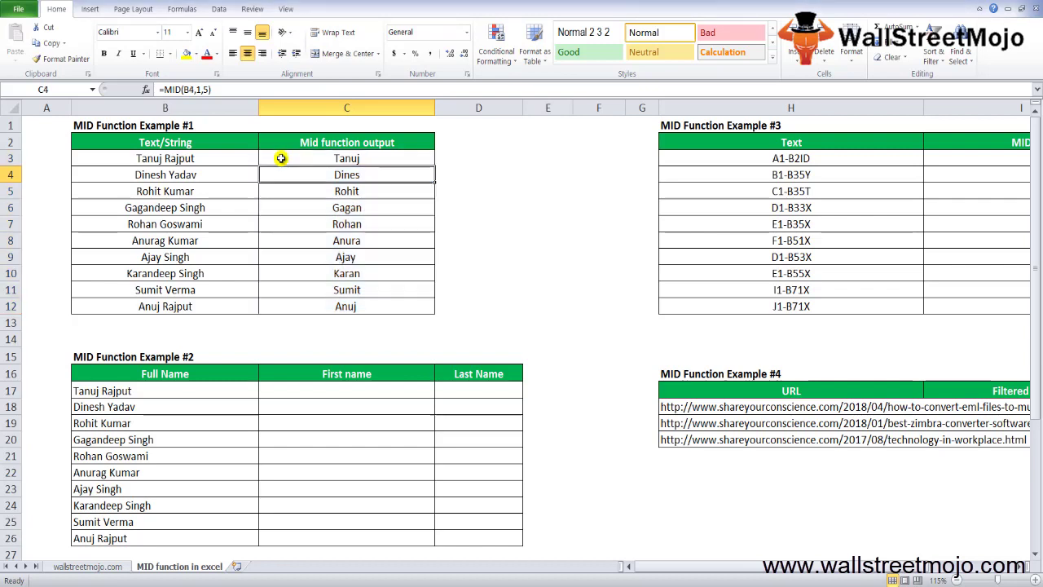
{"action": "key", "text": "Down"}
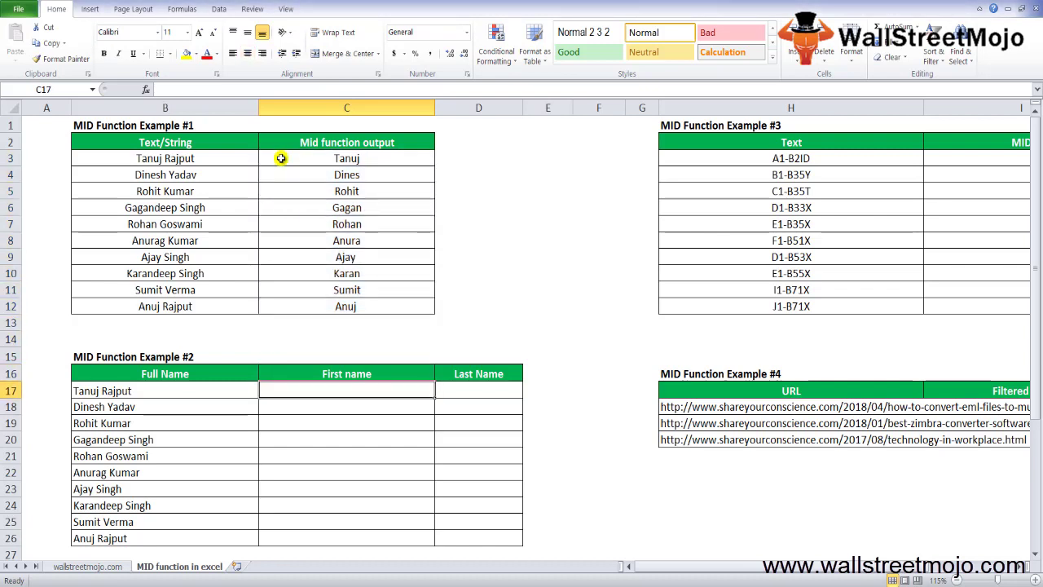
Set the number of characters in cell C3's MID formula to 6, making it =MID(B3,1,6).
{"action": "key", "text": "Up"}
{"action": "key", "text": "Up"}
{"action": "key", "text": "Up"}
{"action": "key", "text": "Up"}
{"action": "key", "text": "Up"}
{"action": "key", "text": "Up"}
{"action": "key", "text": "Up"}
{"action": "key", "text": "Up"}
{"action": "key", "text": "Up"}
{"action": "key", "text": "Up"}
{"action": "key", "text": "Up"}
{"action": "key", "text": "Up"}
{"action": "key", "text": "Up"}
{"action": "key", "text": "Up"}
{"action": "key", "text": "F2"}
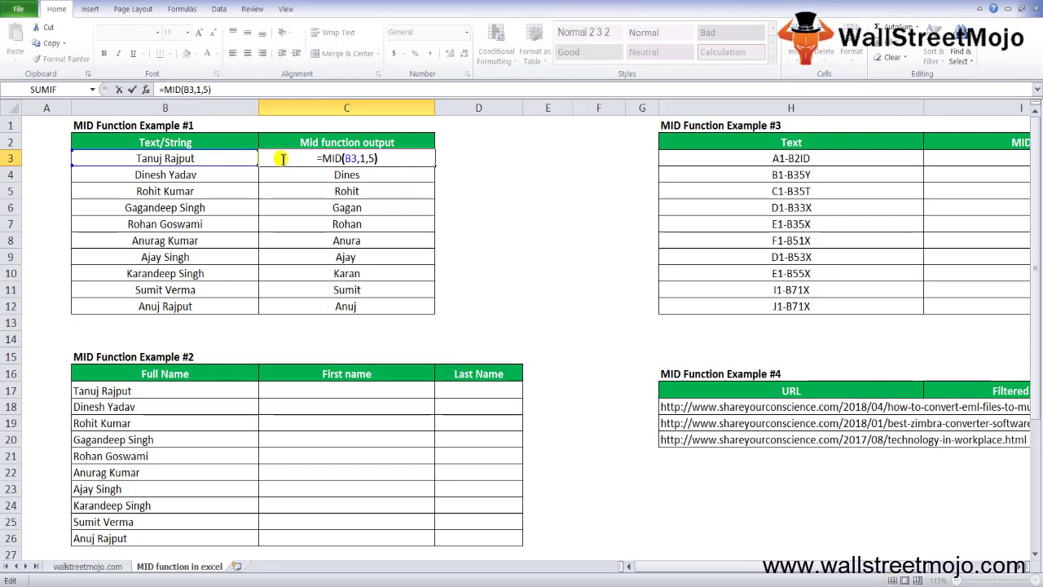
{"action": "key", "text": "Left"}
{"action": "key", "text": "BackSpace"}
{"action": "type", "text": "6"}
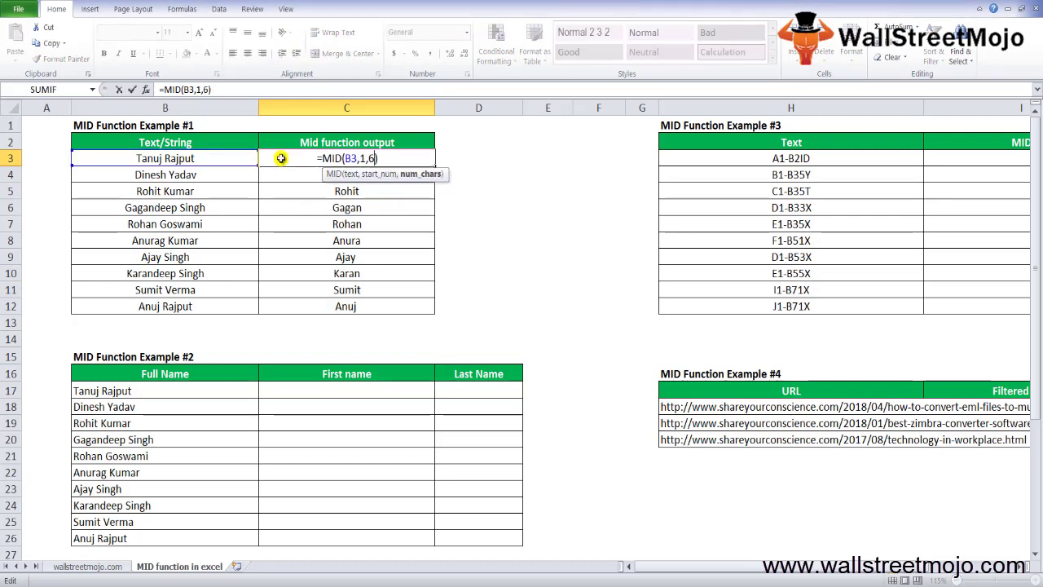
{"action": "key", "text": "ctrl+Return"}
Fill the six-character MID formula from C3 down through C12 and check the extracted text.
{"action": "key", "text": "ctrl+shift+Down"}
{"action": "key", "text": "ctrl+d"}
{"action": "key", "text": "Down"}
{"action": "key", "text": "Down"}
{"action": "key", "text": "Up"}
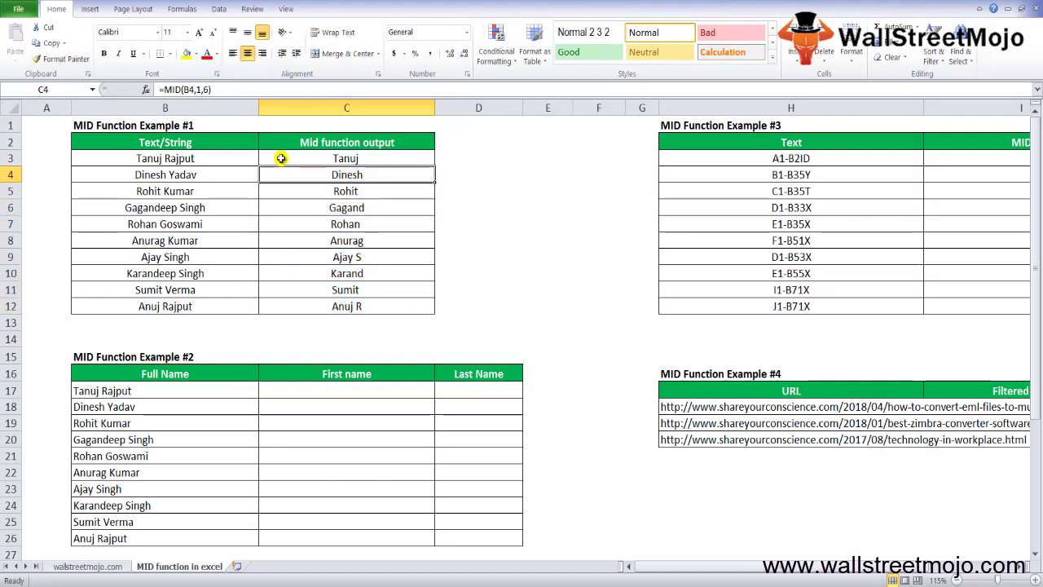
{"action": "key", "text": "ctrl+shift+Down"}
{"action": "key", "text": "Up"}
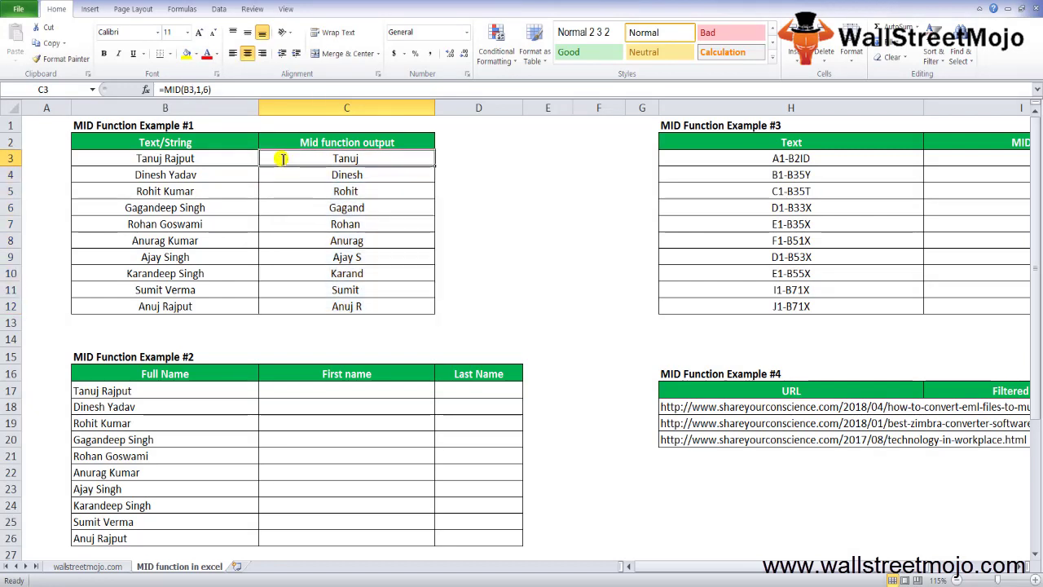
{"action": "key", "text": "F2"}
{"action": "key", "text": "Return"}
{"action": "key", "text": "Up"}
{"action": "key", "text": "ctrl+shift+Down"}
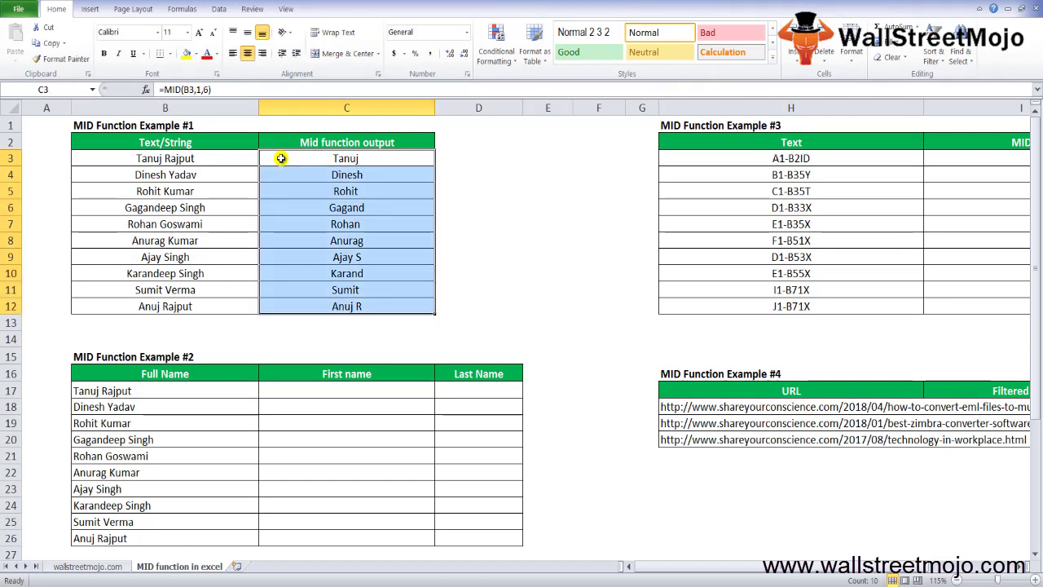
Select C17, the first empty First name cell in the MID Function Example #2 table.
{"action": "key", "text": "Down"}
{"action": "key", "text": "Down"}
{"action": "key", "text": "Down"}
{"action": "key", "text": "Down"}
{"action": "key", "text": "Down"}
{"action": "key", "text": "Down"}
{"action": "key", "text": "Down"}
{"action": "key", "text": "Down"}
{"action": "key", "text": "Down"}
{"action": "key", "text": "Down"}
{"action": "key", "text": "Down"}
{"action": "key", "text": "Down"}
{"action": "key", "text": "Down"}
{"action": "key", "text": "Down"}
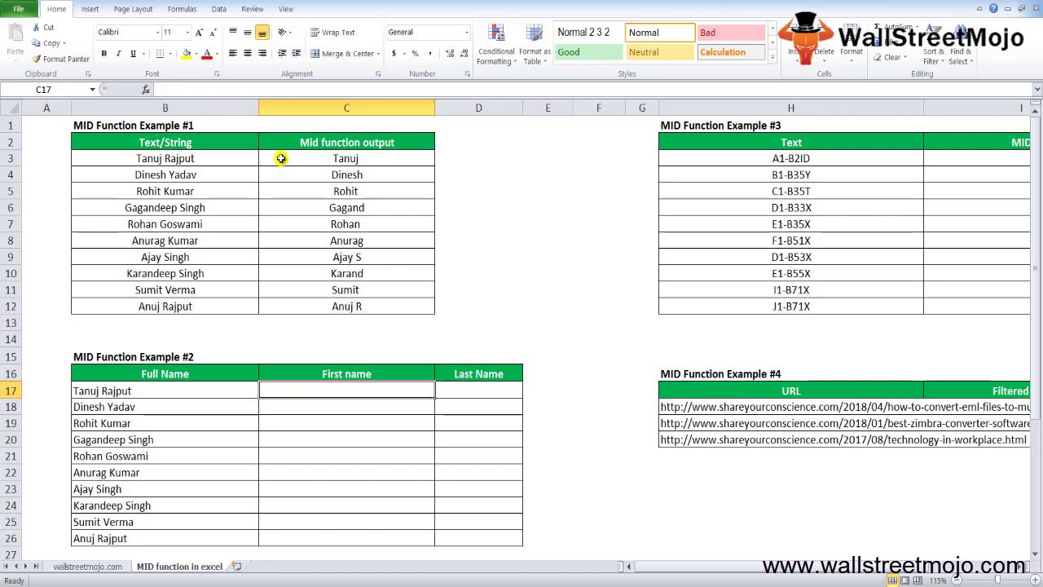
{"action": "type", "text": "=mid"}
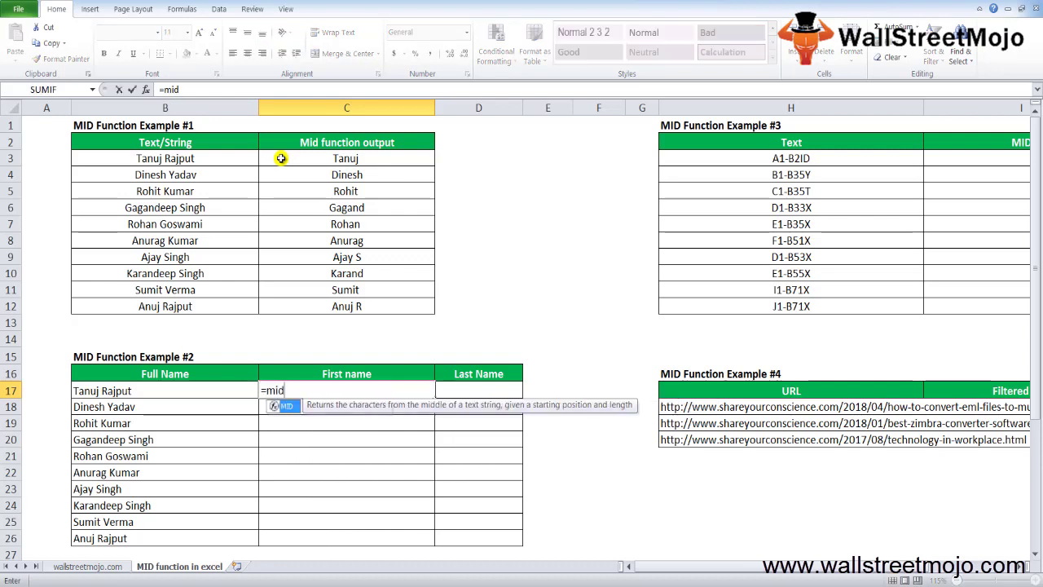
{"action": "key", "text": "Tab"}
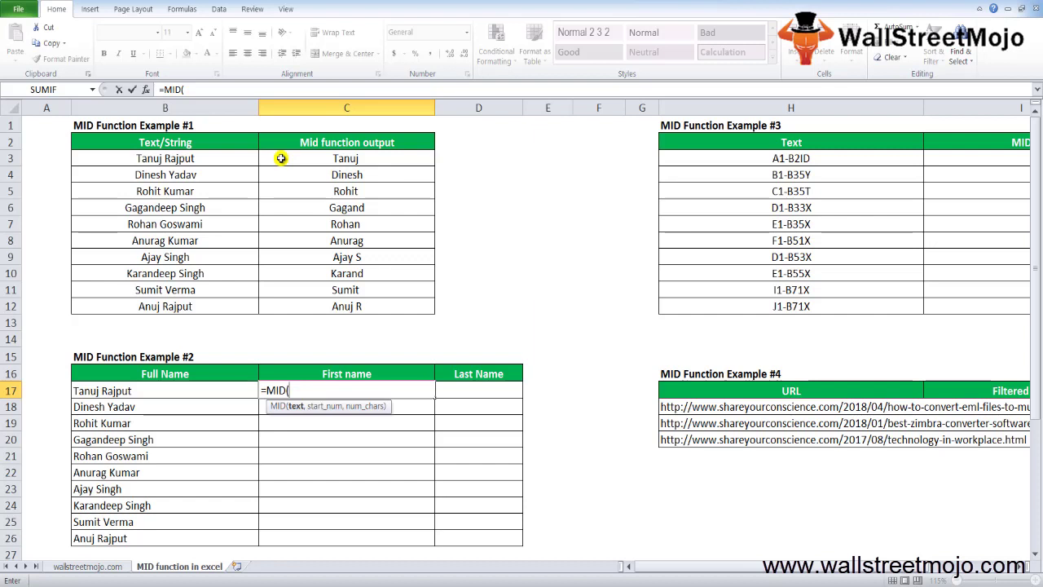
{"action": "key", "text": "Left"}
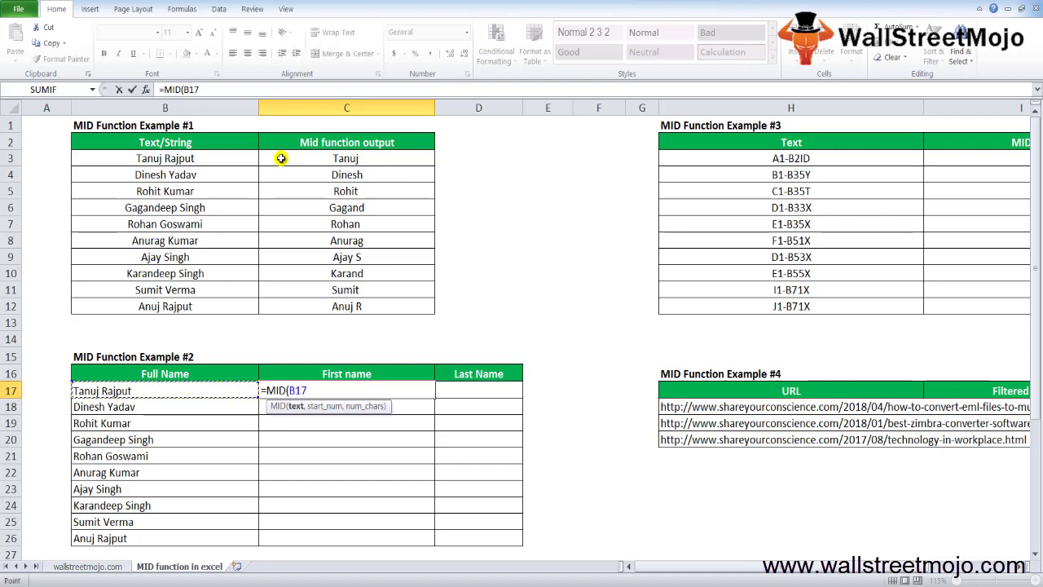
{"action": "type", "text": ","}
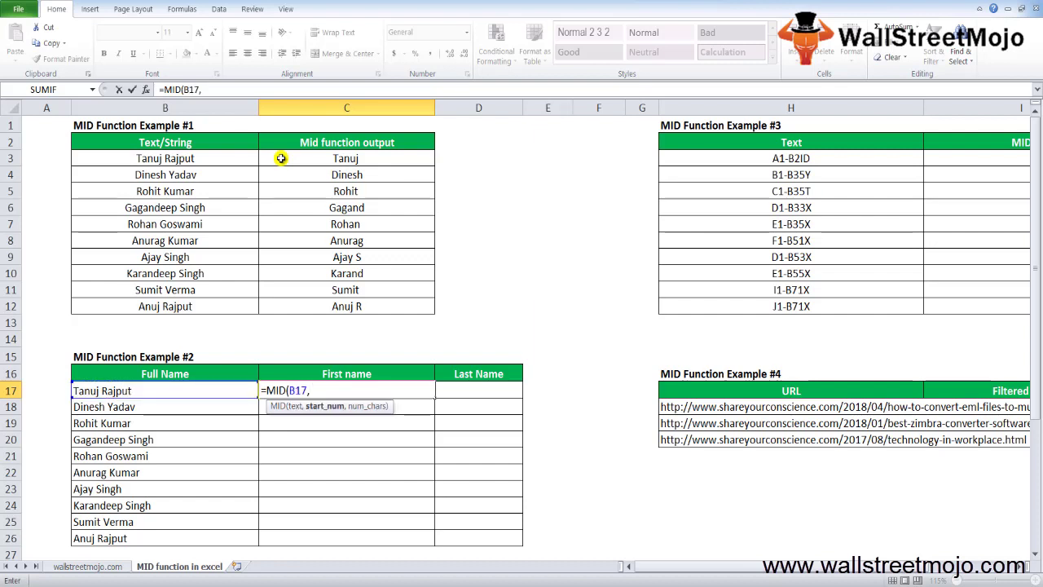
{"action": "type", "text": "1se"}
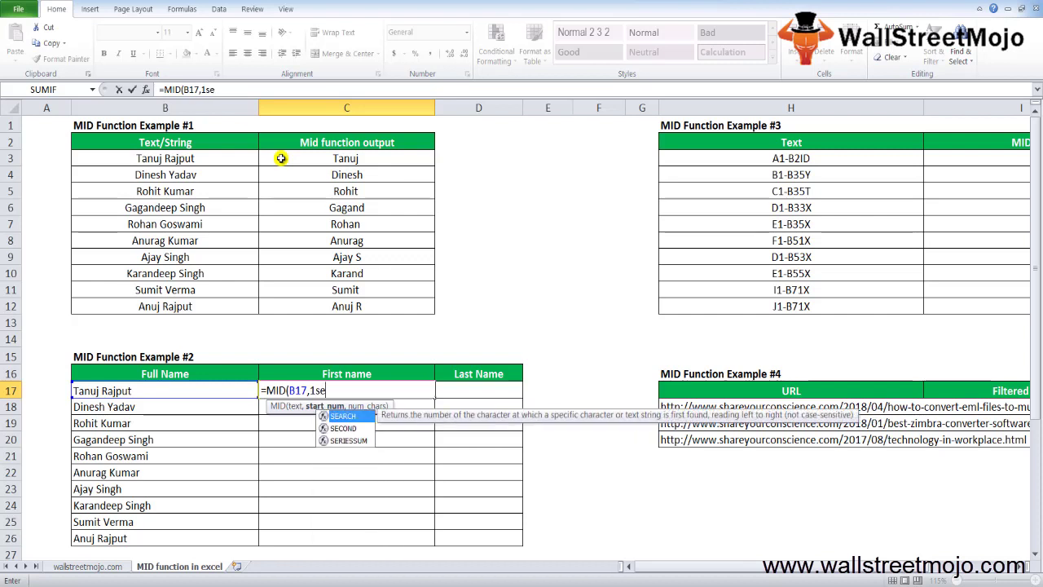
{"action": "key", "text": "Tab"}
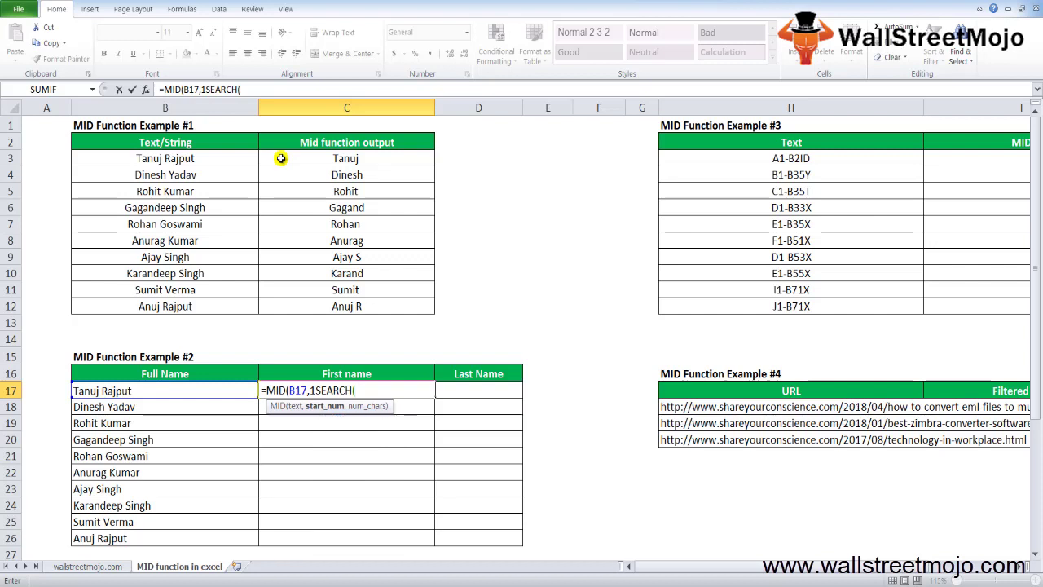
{"action": "type", "text": "\" \","}
{"action": "left_click", "coordinate": [161, 391]}
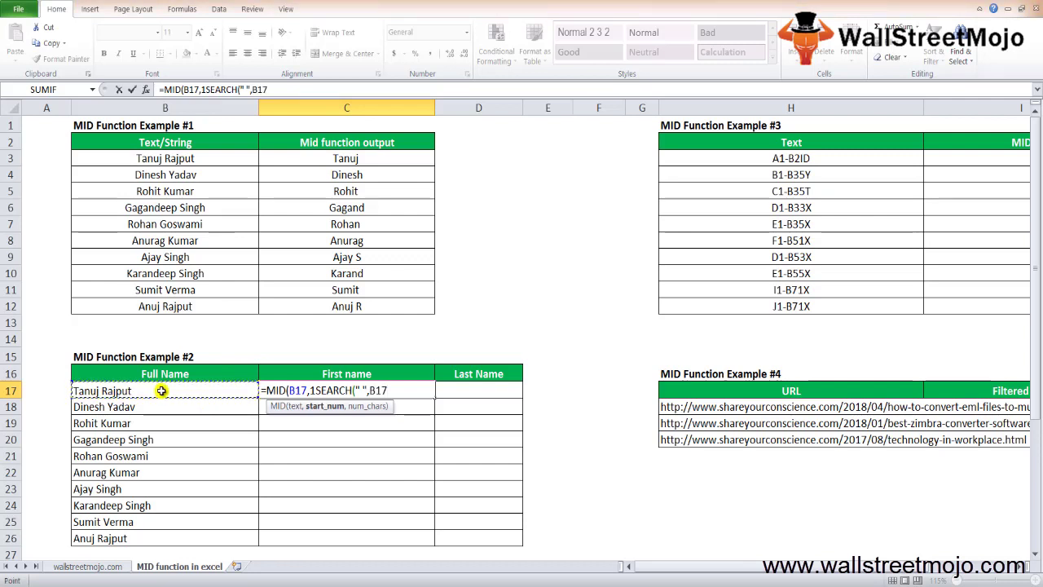
{"action": "type", "text": ","}
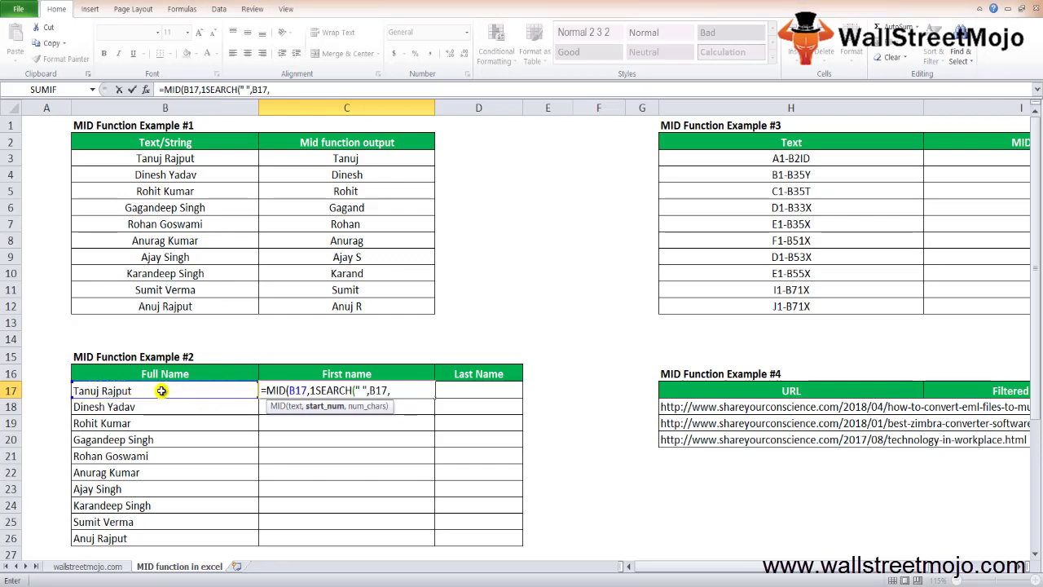
{"action": "type", "text": "1"}
{"action": "left_click", "coordinate": [161, 391]}
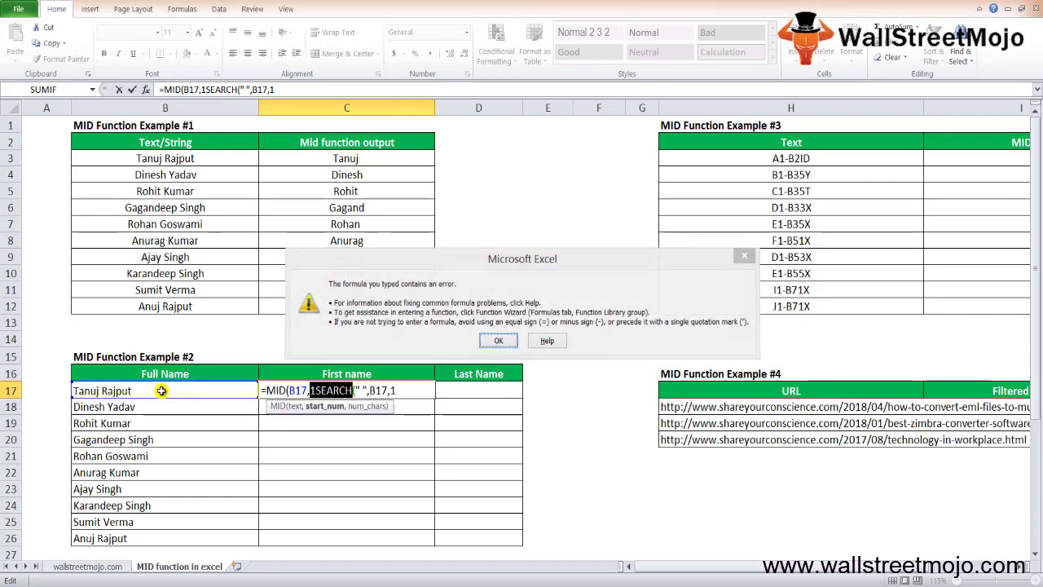
{"action": "key", "text": "Return"}
{"action": "key", "text": "Escape"}
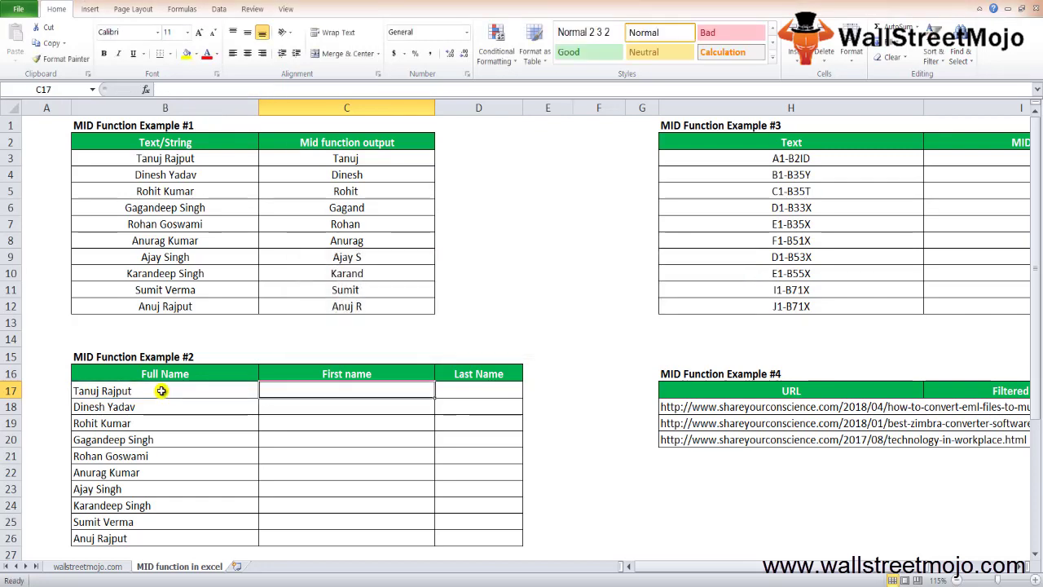
{"action": "type", "text": "=mi"}
{"action": "key", "text": "Tab"}
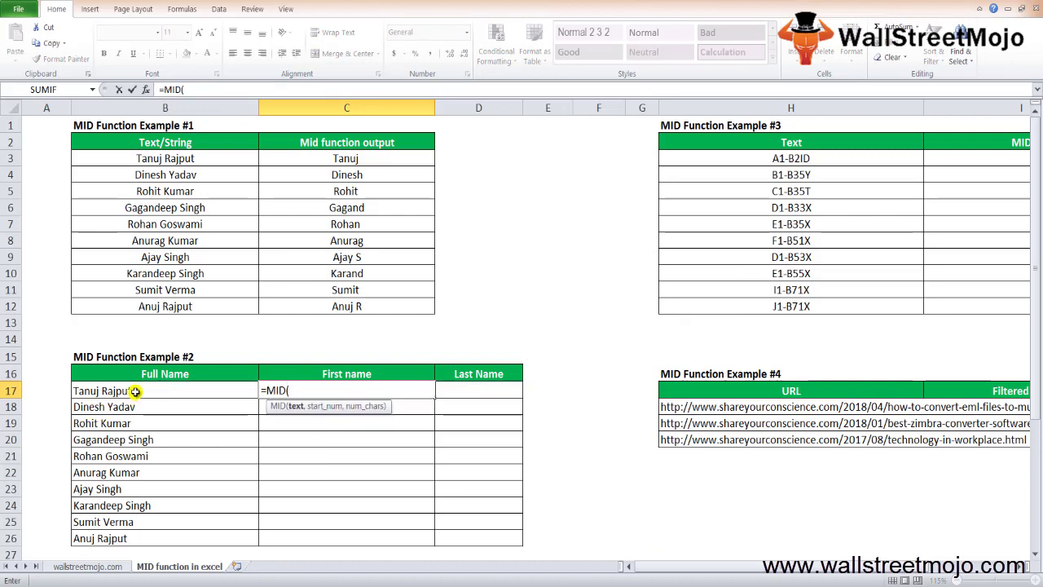
{"action": "left_click", "coordinate": [135, 391]}
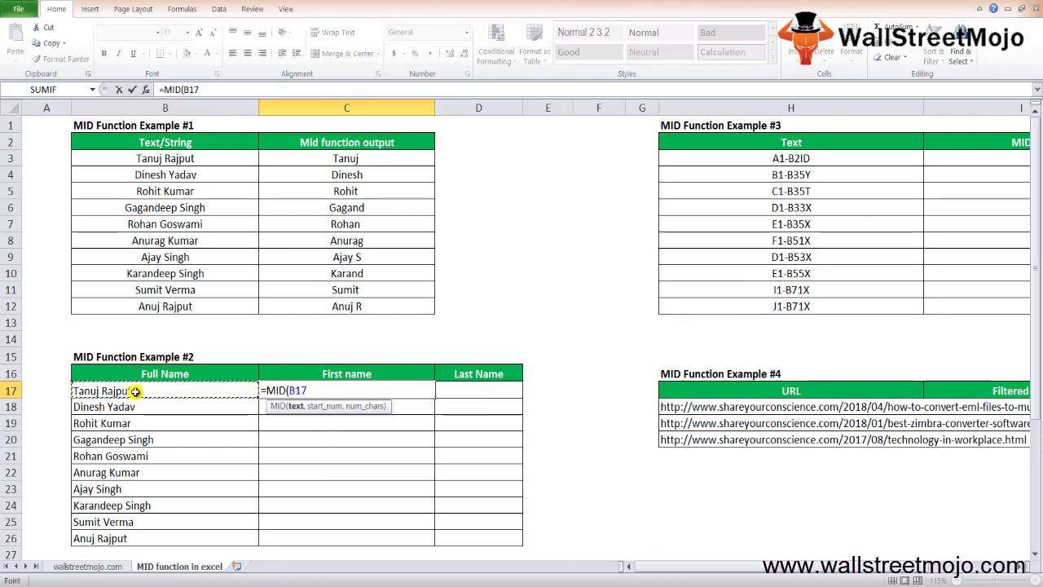
{"action": "type", "text": ",1"}
{"action": "key", "text": "Return"}
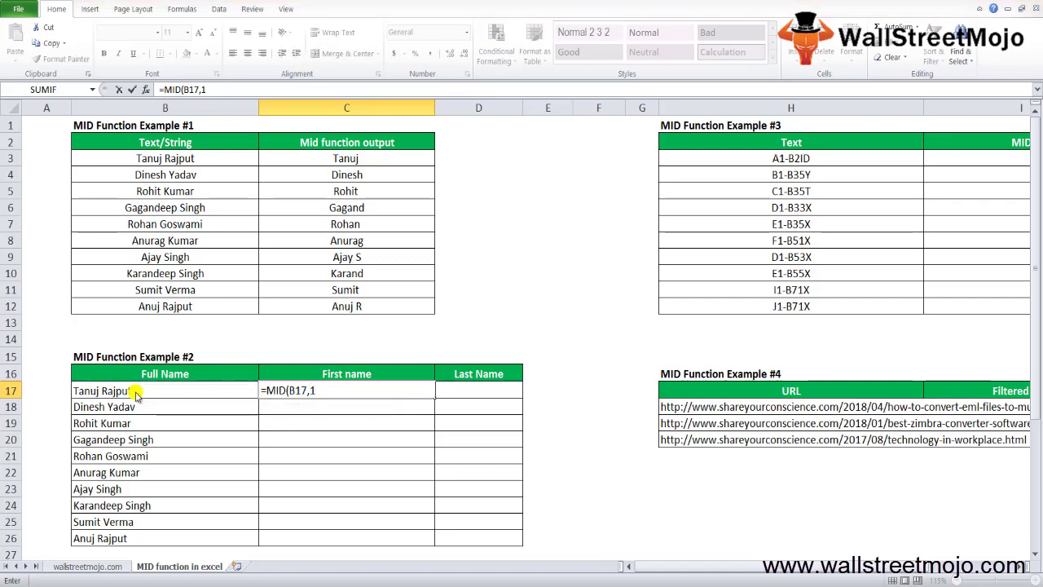
{"action": "key", "text": "Escape"}
{"action": "key", "text": "Escape"}
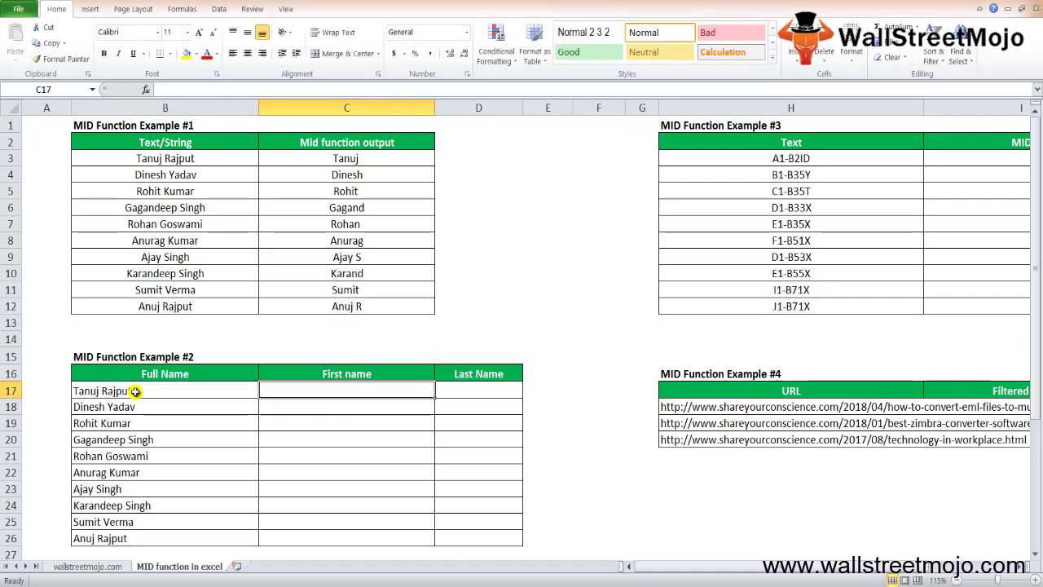
Enter =MID(B17,1,SEARCH("",B17,1)) in C17 to extract the first name from B17.
{"action": "type", "text": "=mid"}
{"action": "key", "text": "Tab"}
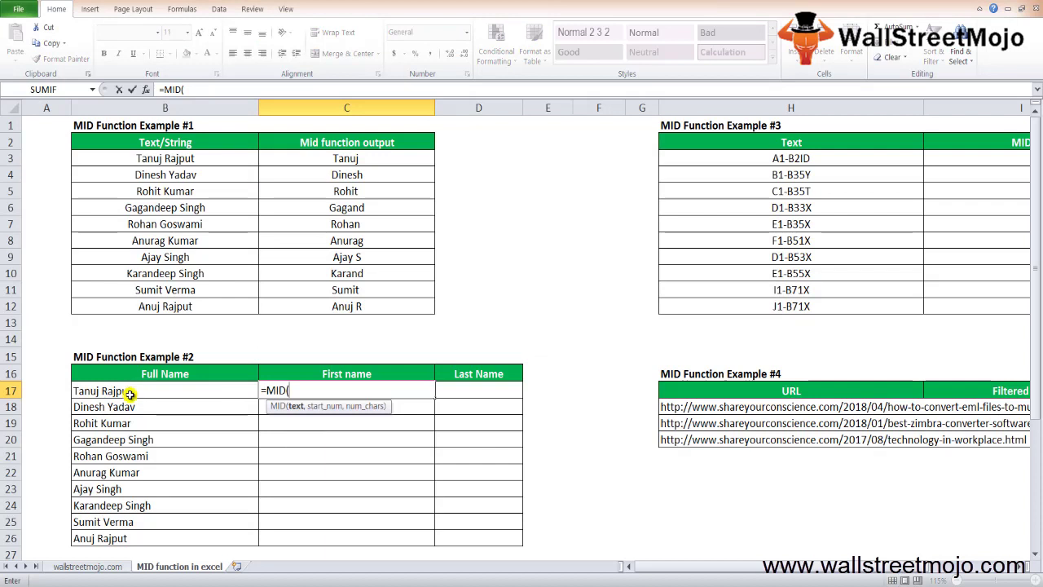
{"action": "left_click", "coordinate": [124, 394]}
{"action": "type", "text": ","}
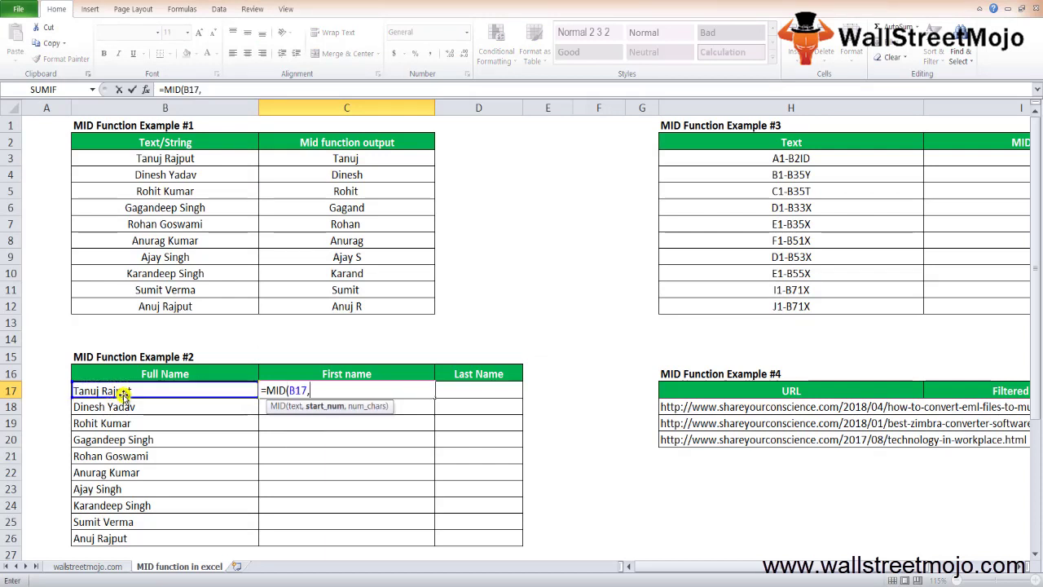
{"action": "type", "text": "1"}
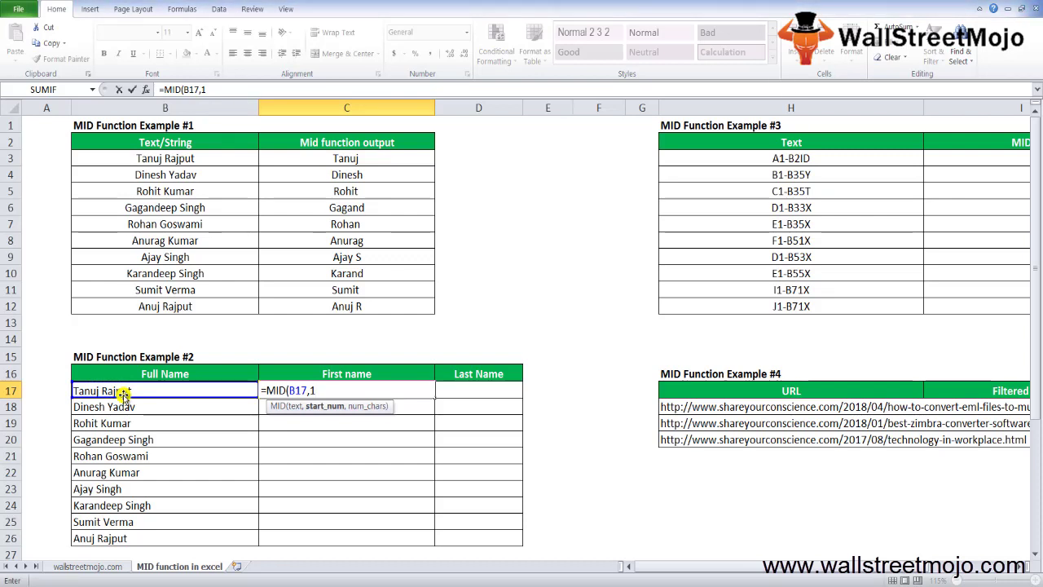
{"action": "type", "text": ",s"}
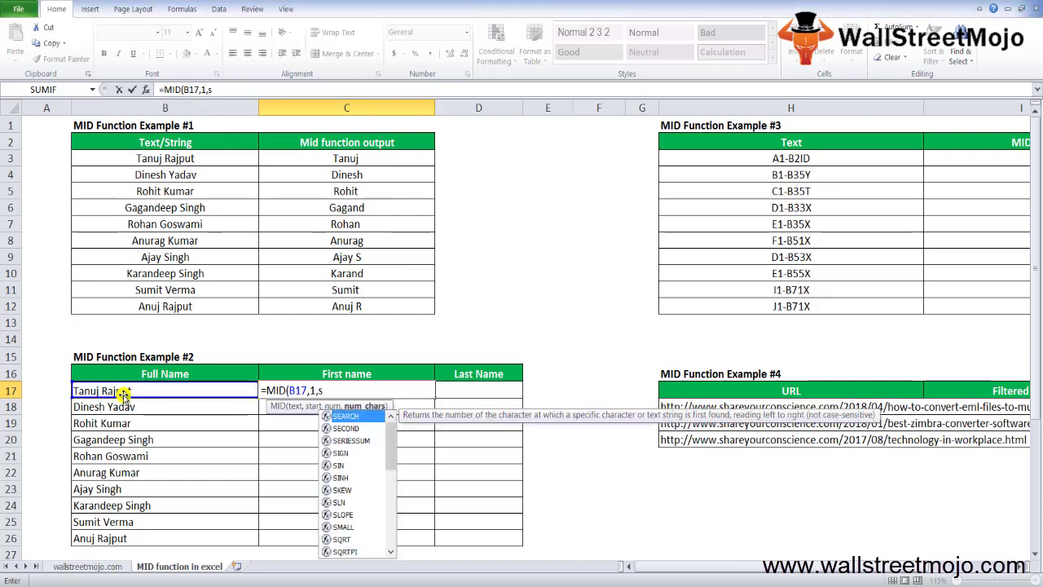
{"action": "type", "text": "ea"}
{"action": "key", "text": "Tab"}
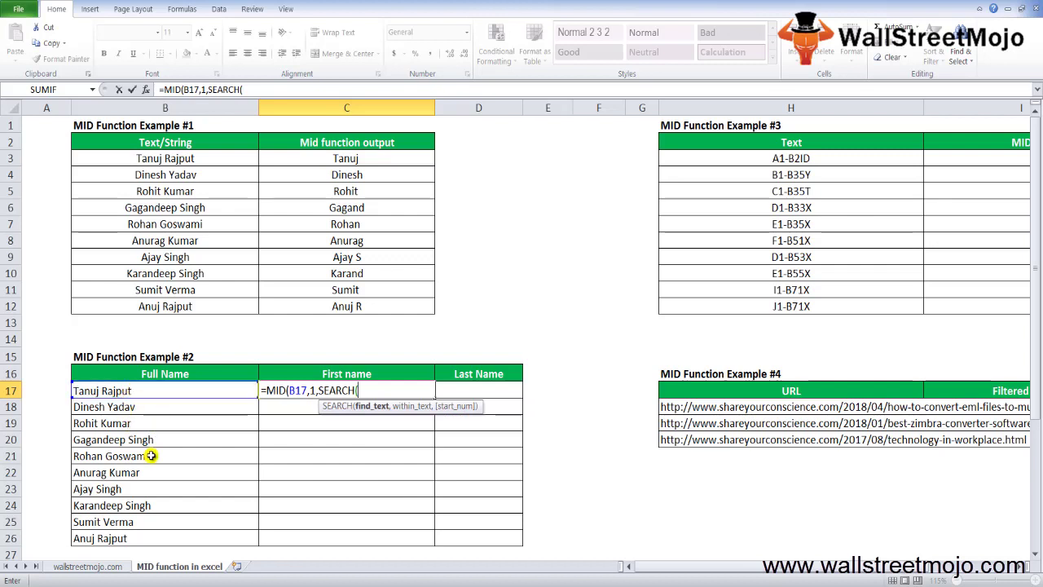
{"action": "type", "text": "\" \","}
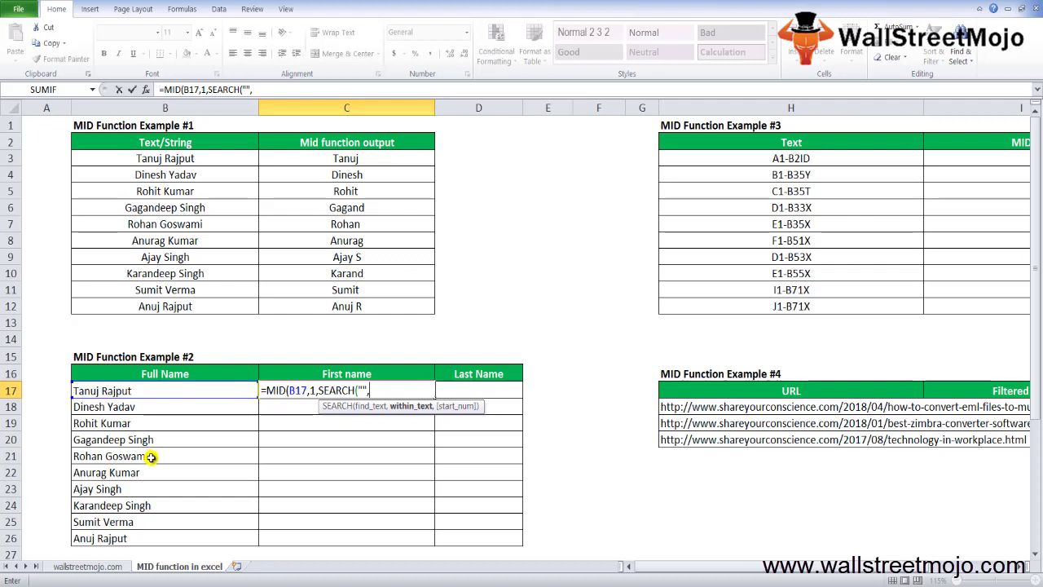
{"action": "left_click", "coordinate": [110, 391]}
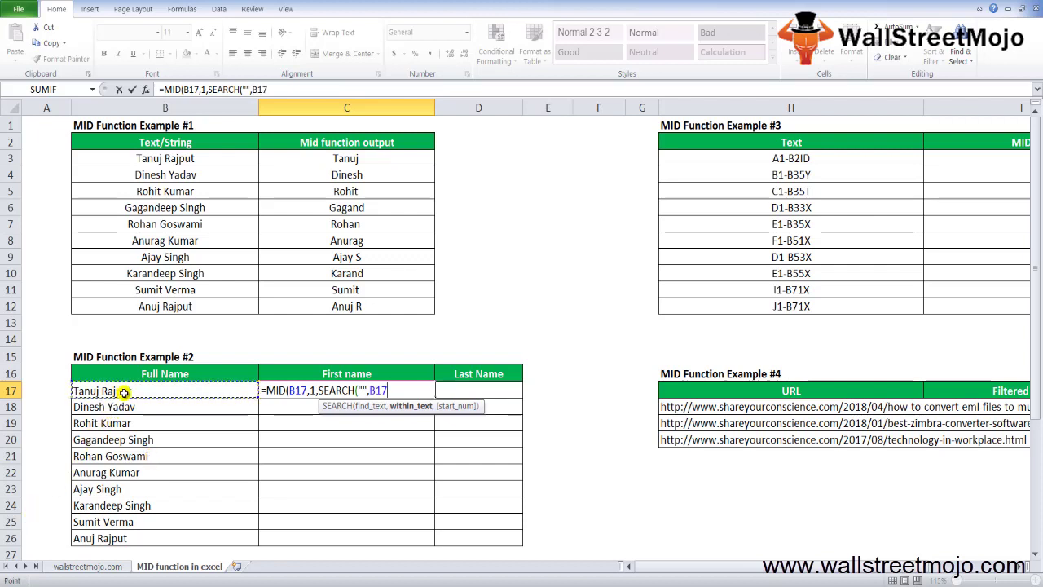
{"action": "type", "text": ",1"}
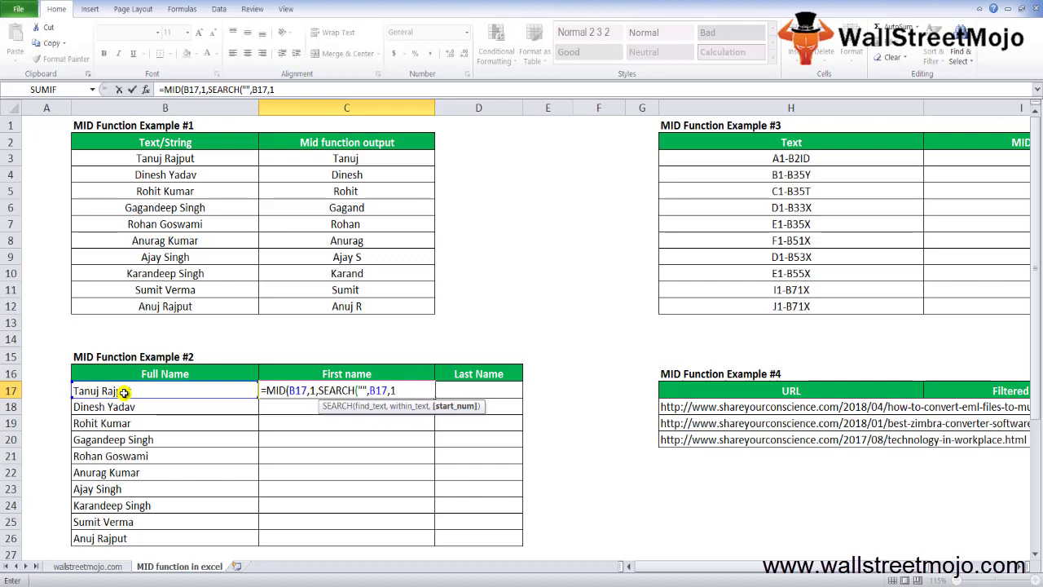
{"action": "type", "text": ")"}
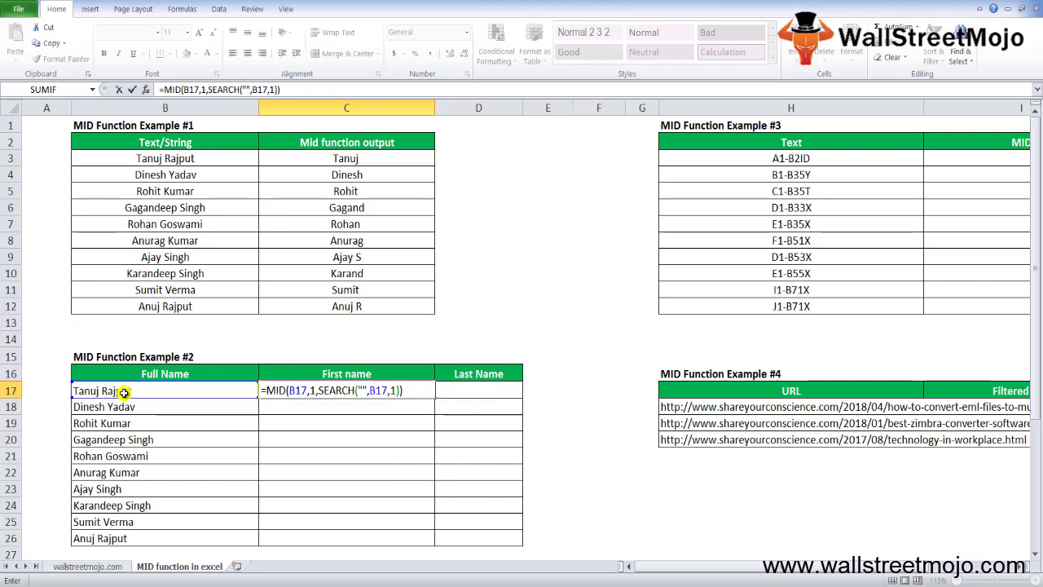
{"action": "key", "text": "ctrl+Return"}
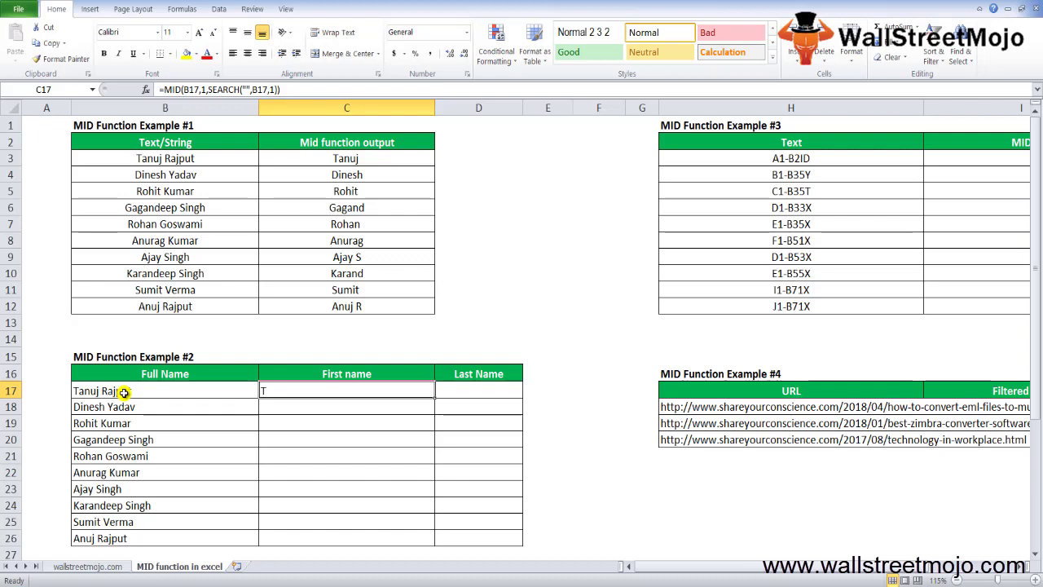
Set the start number of the SEARCH function in C17's formula to 2.
{"action": "key", "text": "F2"}
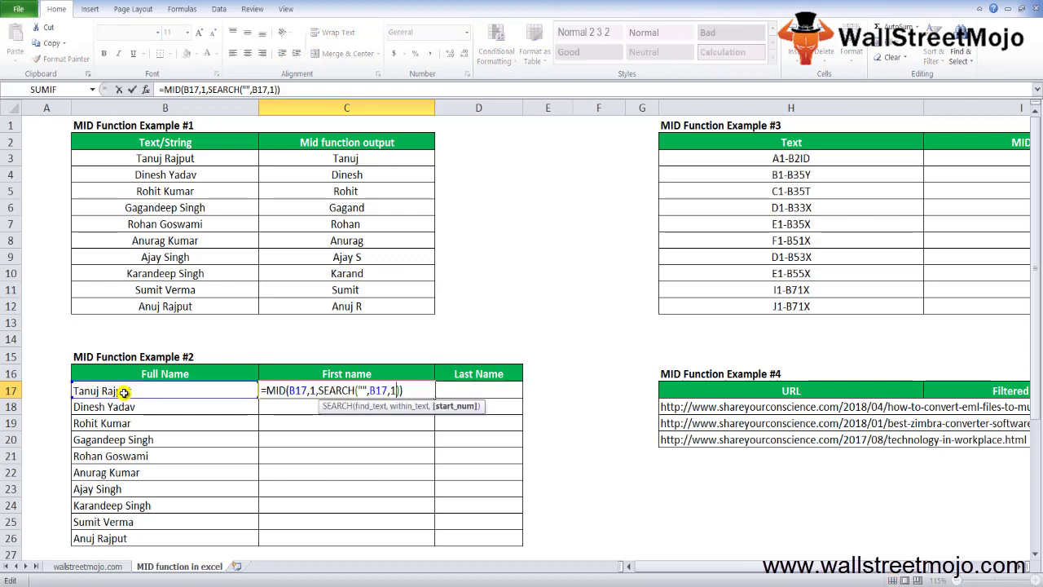
{"action": "key", "text": "BackSpace"}
{"action": "type", "text": "2"}
{"action": "key", "text": "ctrl+Return"}
Fill the formula =MID(B17,1,SEARCH("",B17,2)) from C17 down through C26.
{"action": "key", "text": "shift+Down"}
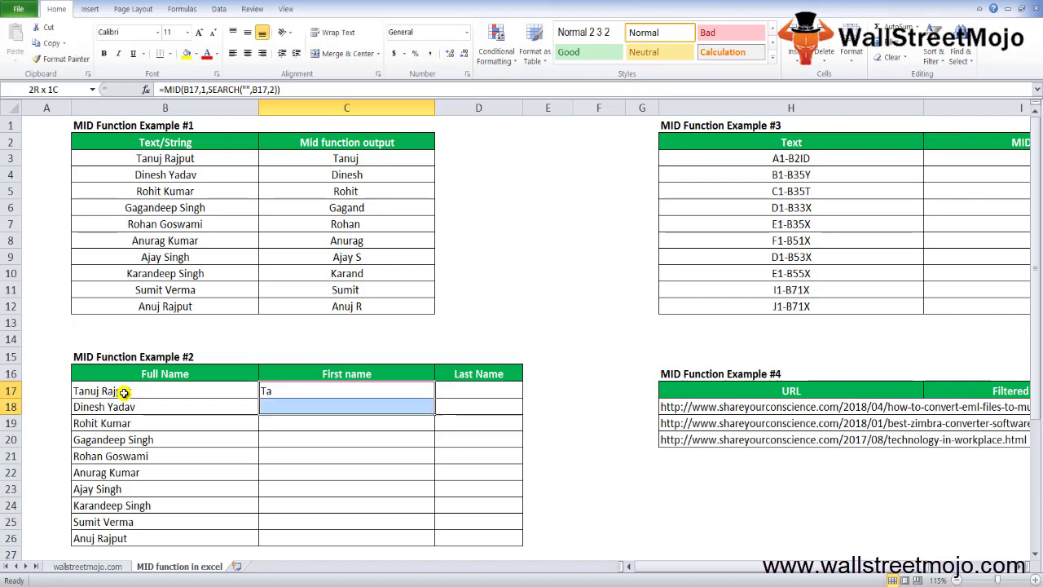
{"action": "key", "text": "shift+Down"}
{"action": "key", "text": "shift+Down"}
{"action": "key", "text": "shift+Down"}
{"action": "key", "text": "shift+Down"}
{"action": "key", "text": "shift+Down"}
{"action": "key", "text": "shift+Down"}
{"action": "key", "text": "shift+Down"}
{"action": "key", "text": "shift+Down"}
{"action": "key", "text": "shift+Down"}
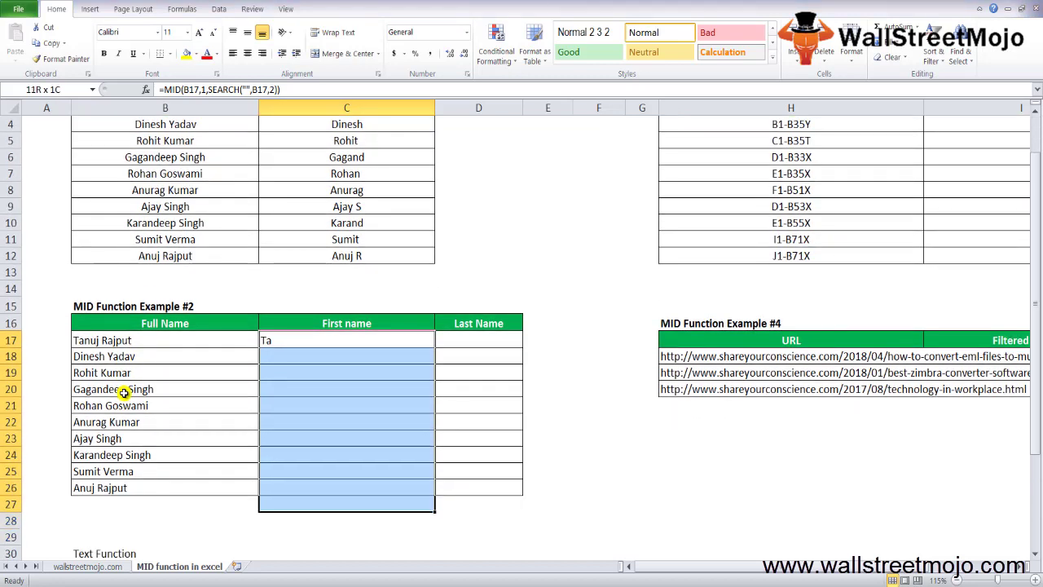
{"action": "key", "text": "shift+Up"}
{"action": "key", "text": "ctrl+d"}
Change the SEARCH start number in C17's formula to 5, making it =MID(B17,1,SEARCH("",B17,5)).
{"action": "key", "text": "F2"}
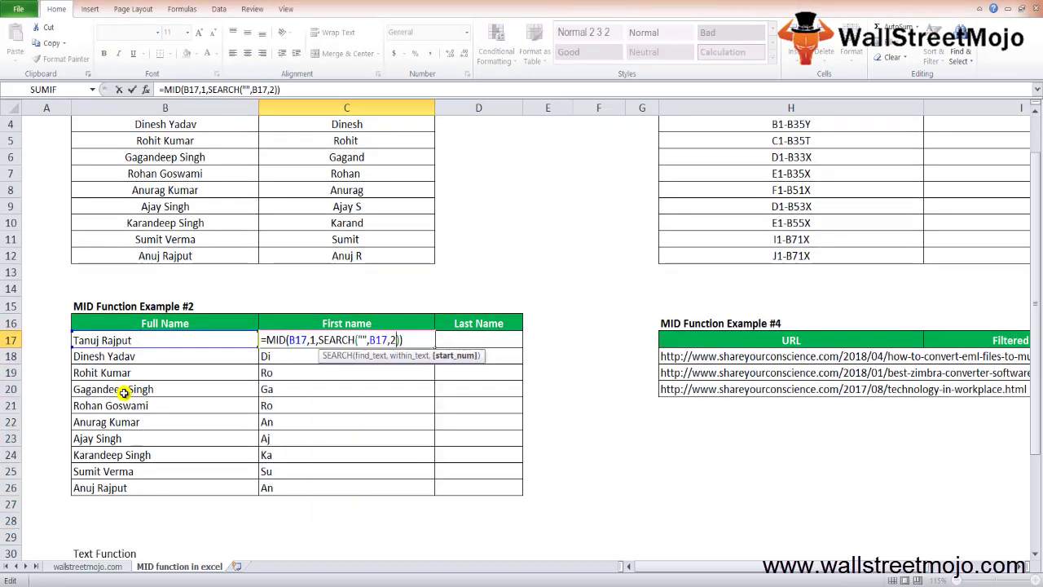
{"action": "key", "text": "BackSpace"}
{"action": "type", "text": "5"}
{"action": "key", "text": "Return"}
{"action": "key", "text": "Up"}
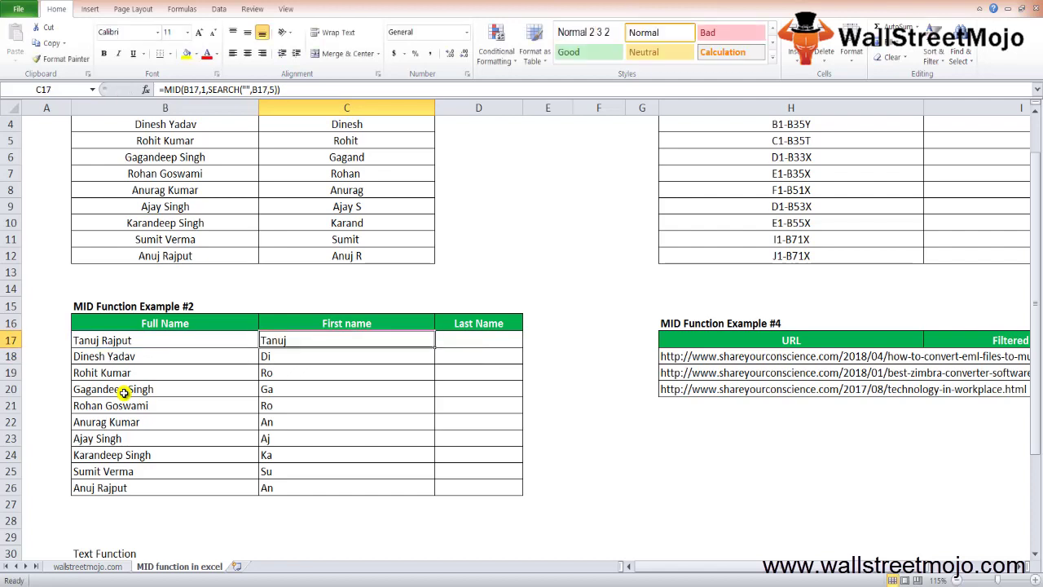
Fill the updated First name formula from C17 down through C26.
{"action": "key", "text": "ctrl+shift+Down"}
{"action": "key", "text": "ctrl+d"}
{"action": "key", "text": "Down"}
{"action": "key", "text": "Up"}
{"action": "key", "text": "Up"}
{"action": "key", "text": "Right"}
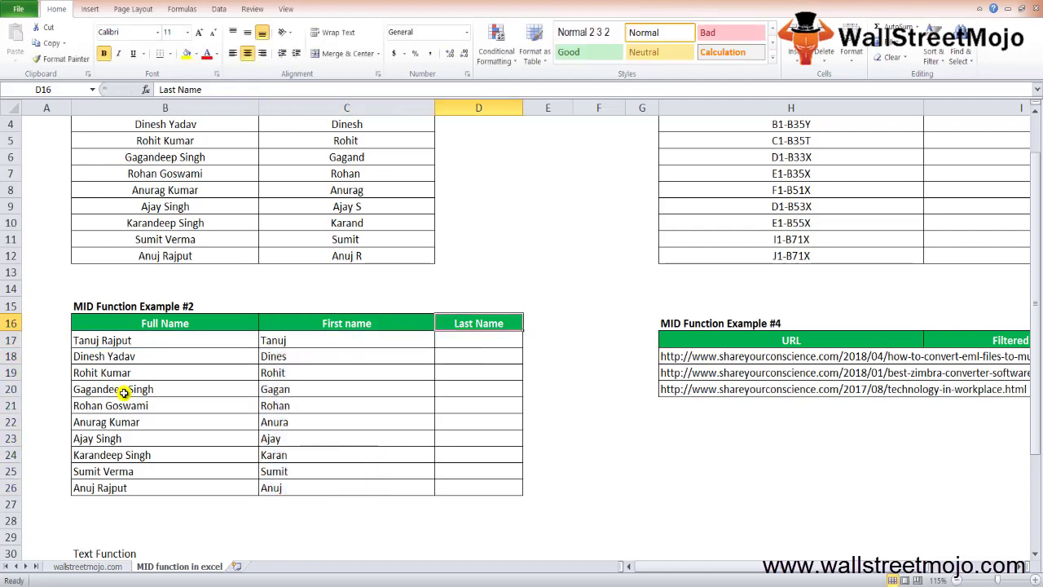
{"action": "key", "text": "Left"}
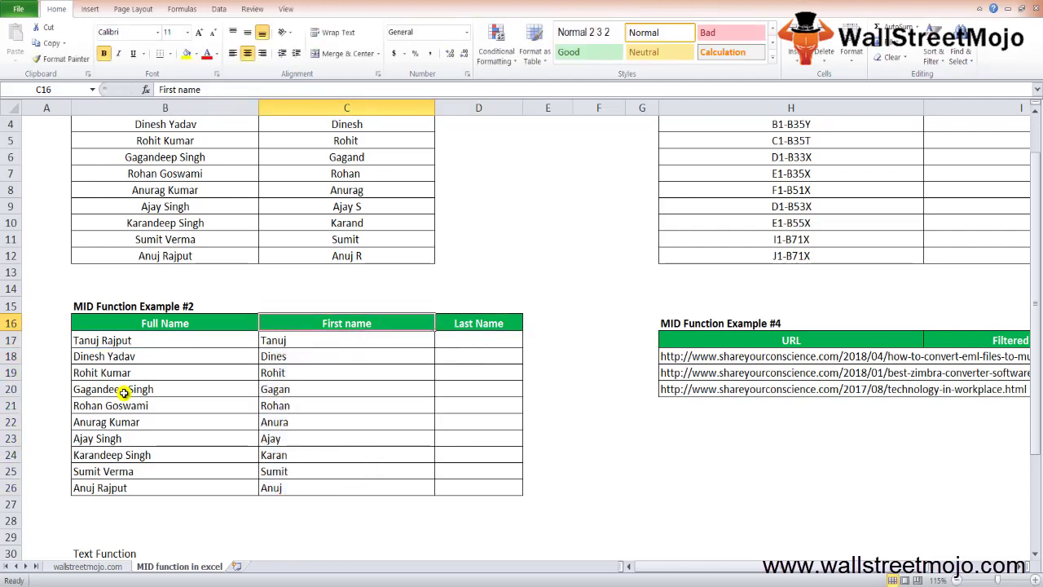
Begin a MID formula in D17 with B17 as the text and a SEARCH function as the start number.
{"action": "key", "text": "Down"}
{"action": "key", "text": "Up"}
{"action": "key", "text": "Right"}
{"action": "key", "text": "Down"}
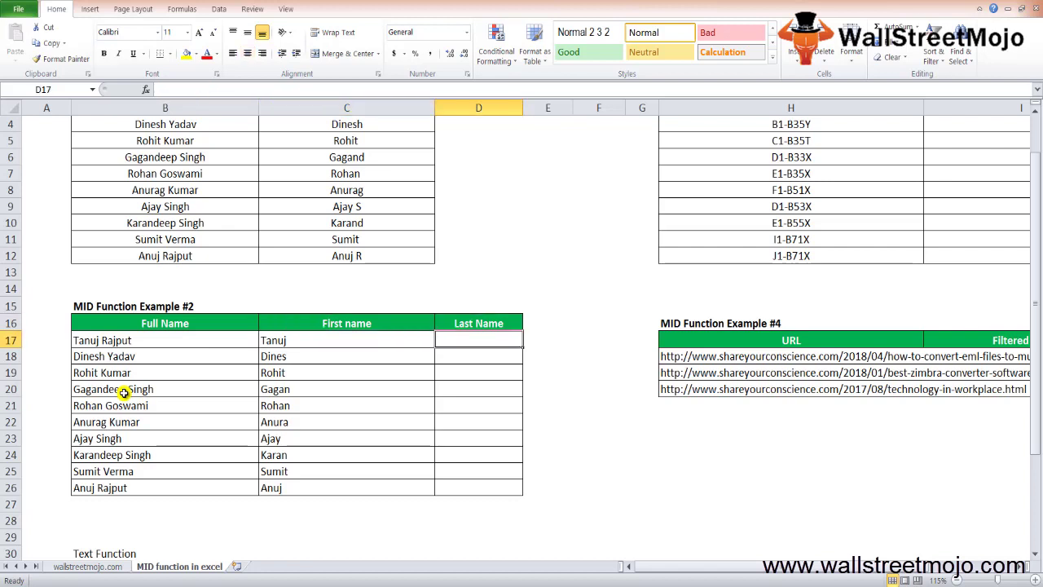
{"action": "type", "text": "=mid"}
{"action": "key", "text": "Tab"}
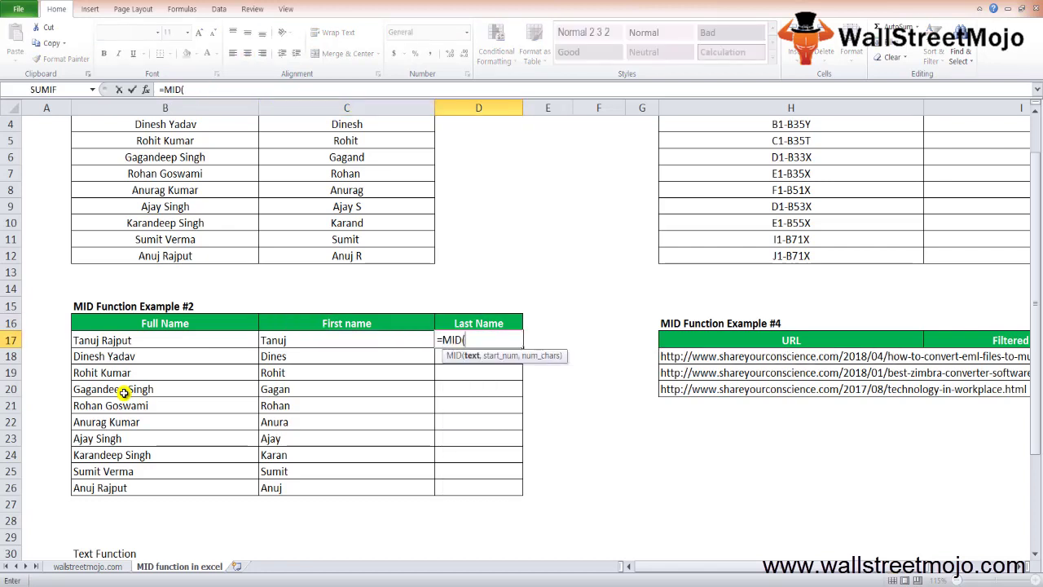
{"action": "left_click", "coordinate": [184, 340]}
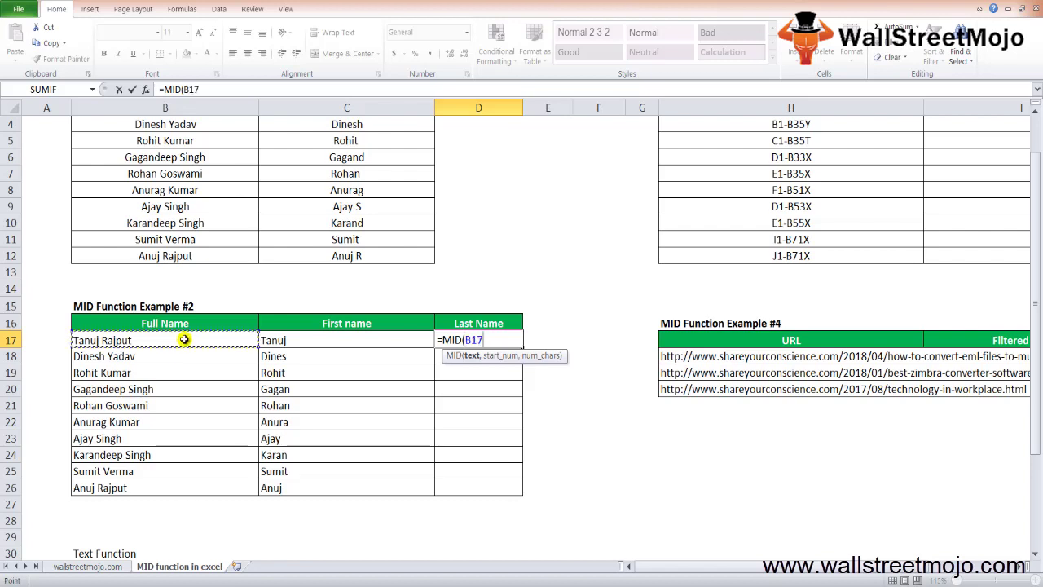
{"action": "type", "text": ",sear"}
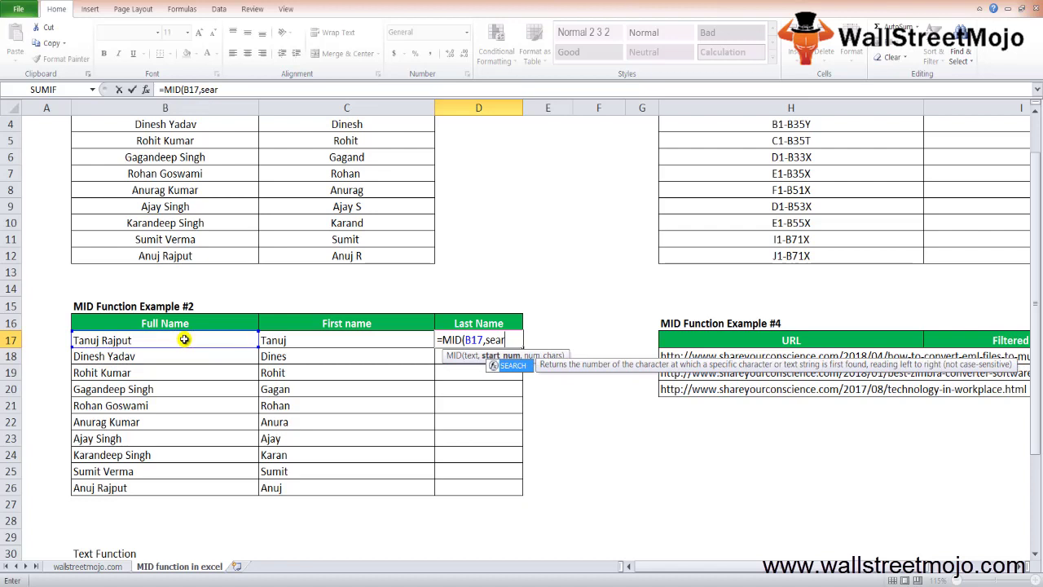
{"action": "key", "text": "Tab"}
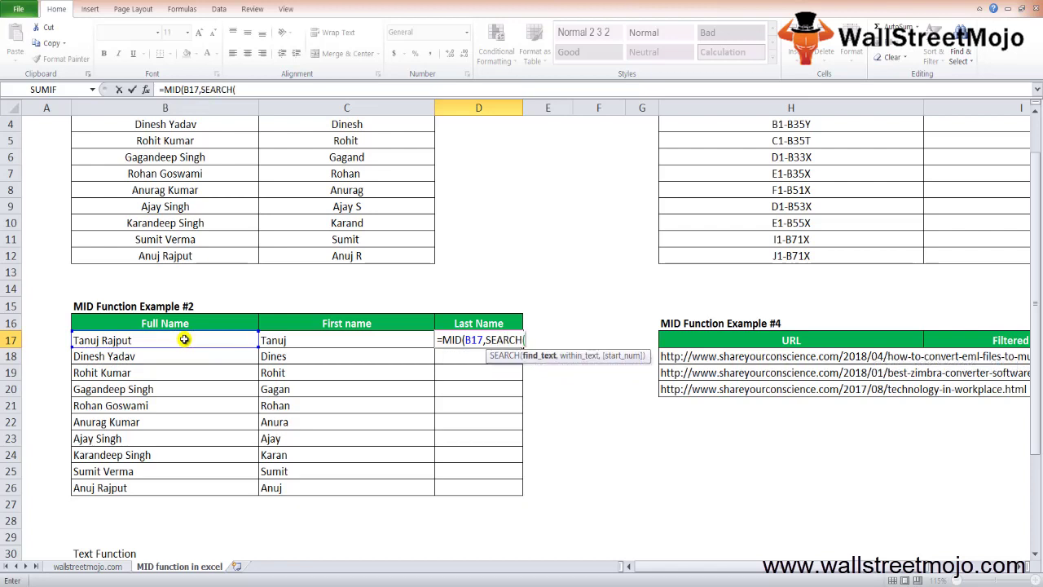
{"action": "type", "text": "\" \""}
{"action": "type", "text": ","}
{"action": "key", "text": "BackSpace"}
{"action": "key", "text": "BackSpace"}
{"action": "key", "text": "BackSpace"}
{"action": "key", "text": "BackSpace"}
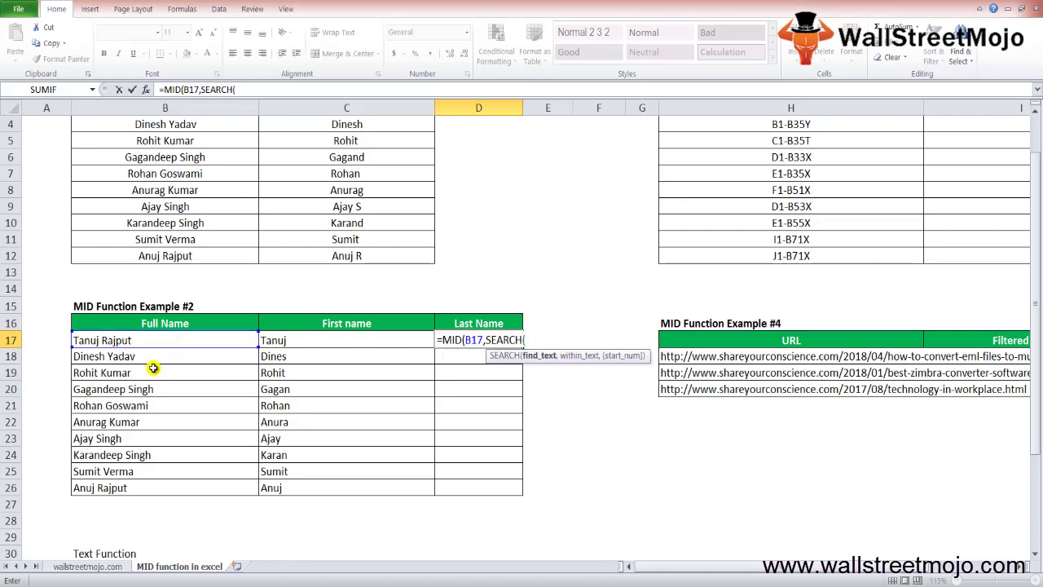
Complete the nested search in D17's formula as SEARCH("",B17), without a start number.
{"action": "type", "text": "\"\","}
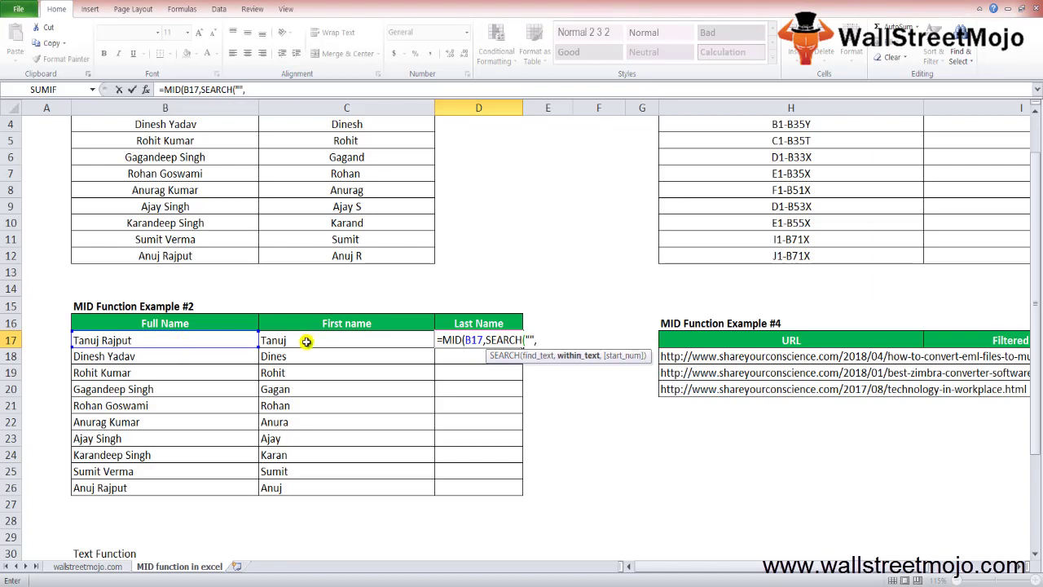
{"action": "left_click", "coordinate": [111, 338]}
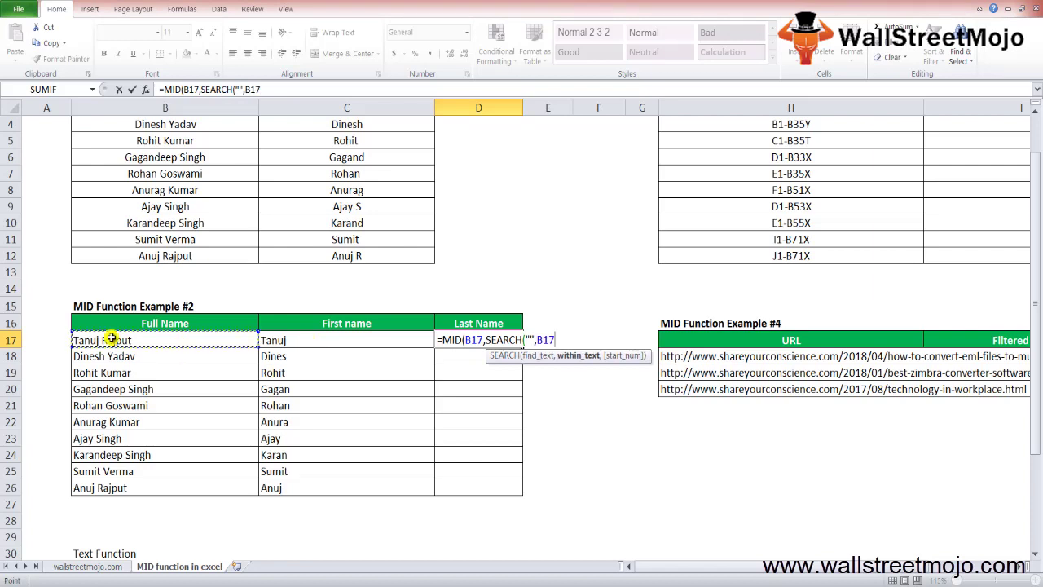
{"action": "key", "text": "F8"}
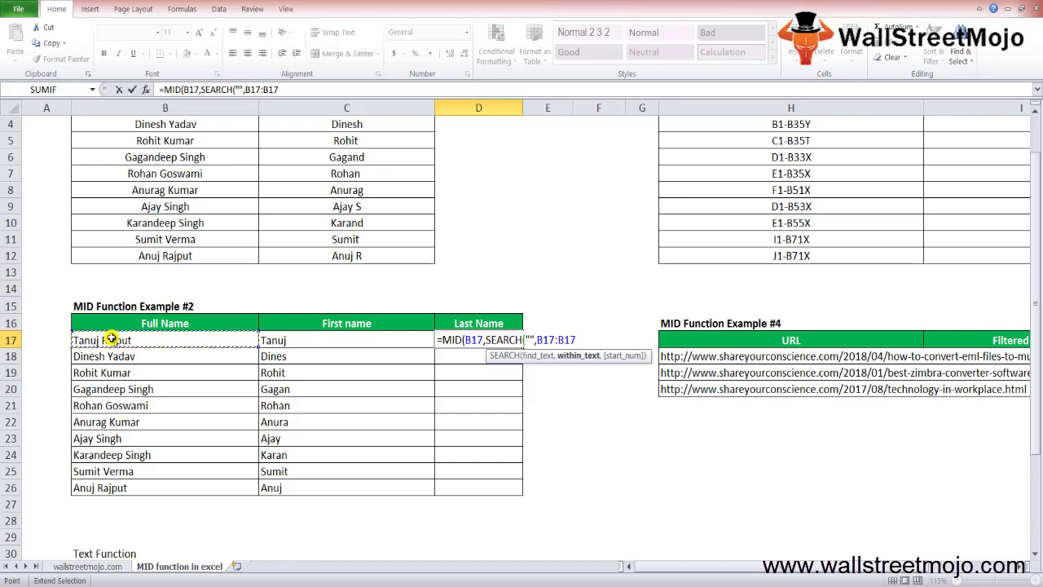
{"action": "key", "text": "BackSpace"}
{"action": "key", "text": "BackSpace"}
{"action": "key", "text": "BackSpace"}
{"action": "key", "text": "BackSpace"}
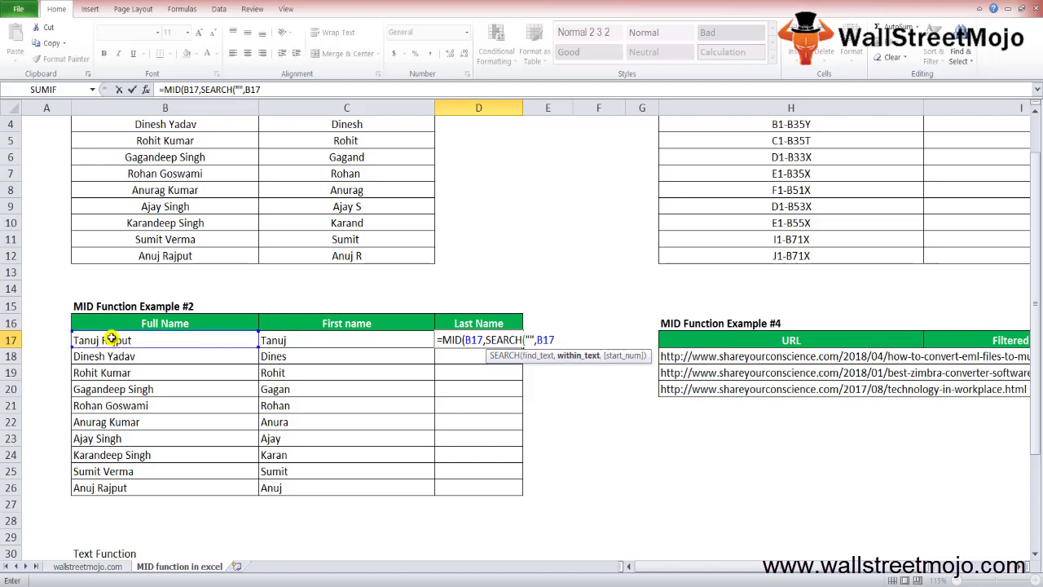
{"action": "type", "text": ","}
{"action": "key", "text": "BackSpace"}
{"action": "type", "text": ")"}
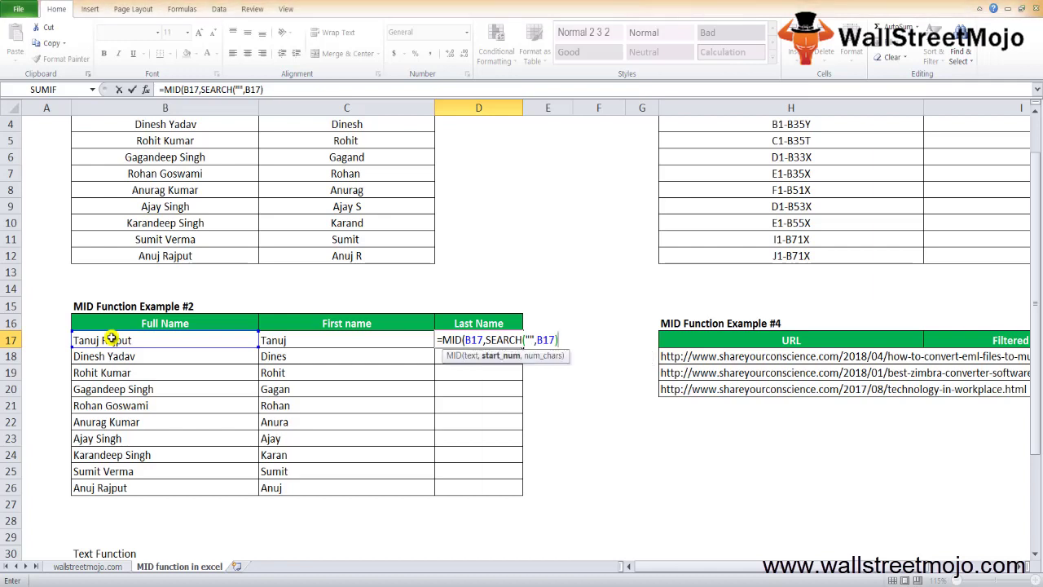
Give D17's MID formula 100 as the number of characters and enter it as =MID(B17,SEARCH("",B17),100).
{"action": "type", "text": ","}
{"action": "type", "text": "1"}
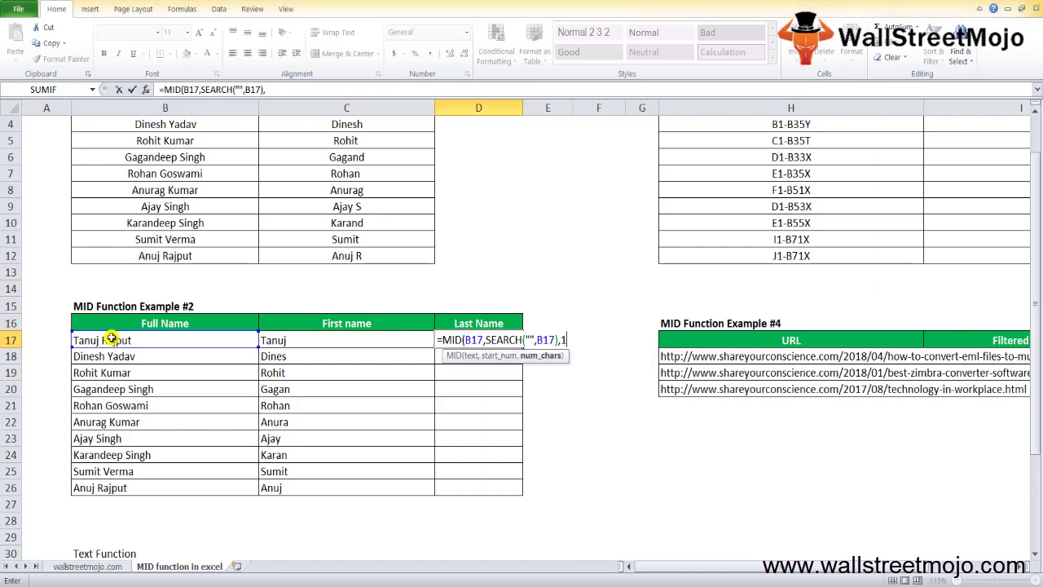
{"action": "type", "text": "00)"}
{"action": "key", "text": "Return"}
{"action": "key", "text": "Up"}
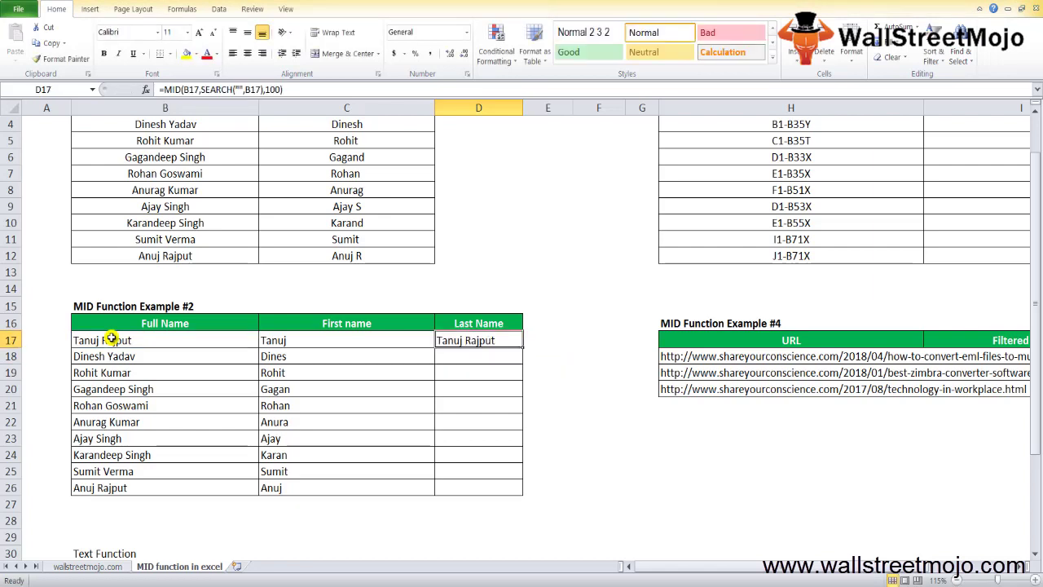
Set the number of characters in D17's MID formula to 50.
{"action": "key", "text": "Up"}
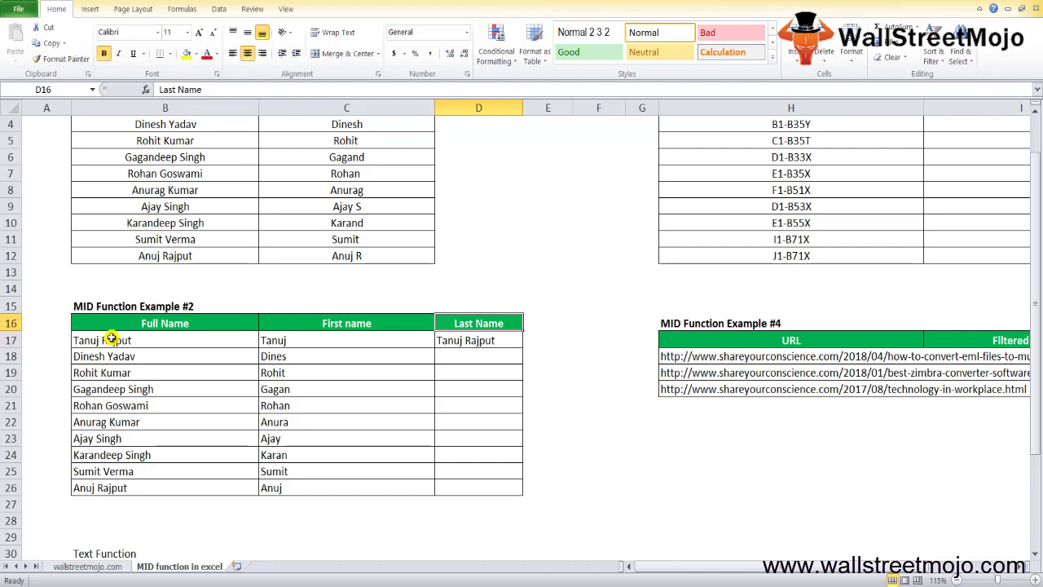
{"action": "key", "text": "Down"}
{"action": "key", "text": "F2"}
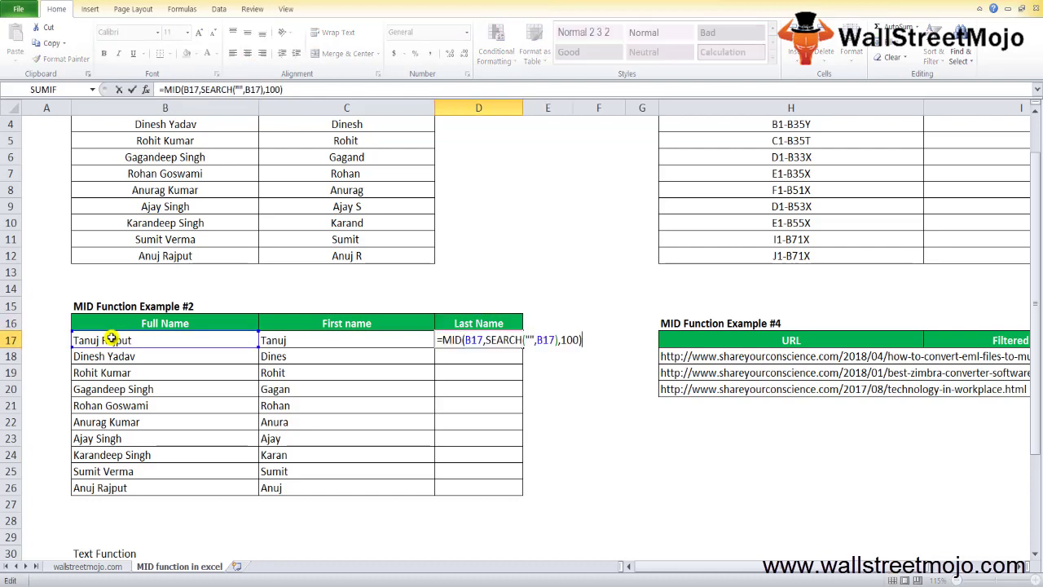
{"action": "key", "text": "Left"}
{"action": "key", "text": "Left"}
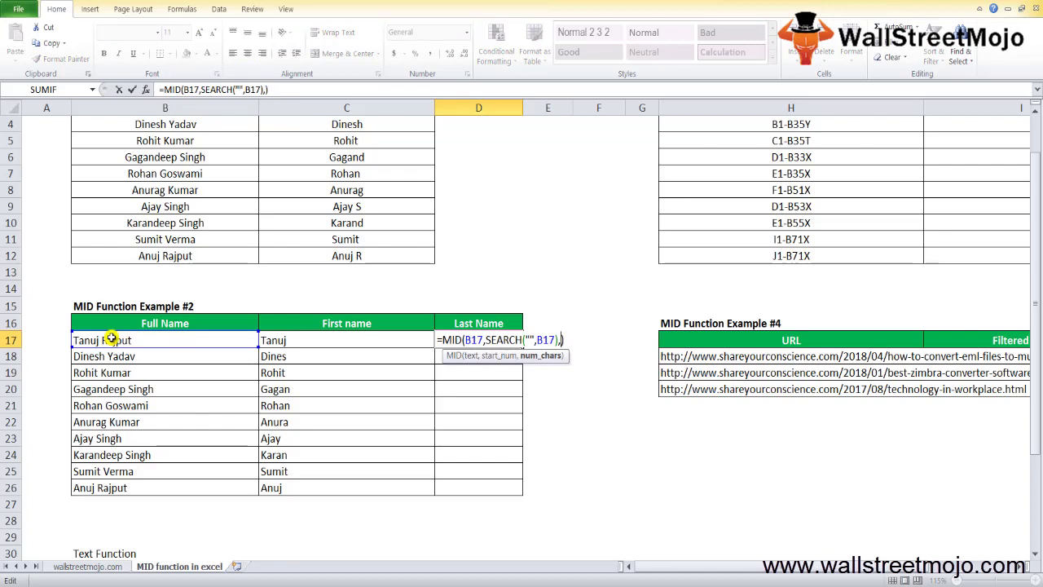
{"action": "key", "text": "Right"}
{"action": "key", "text": "Right"}
{"action": "key", "text": "Return"}
{"action": "key", "text": "Up"}
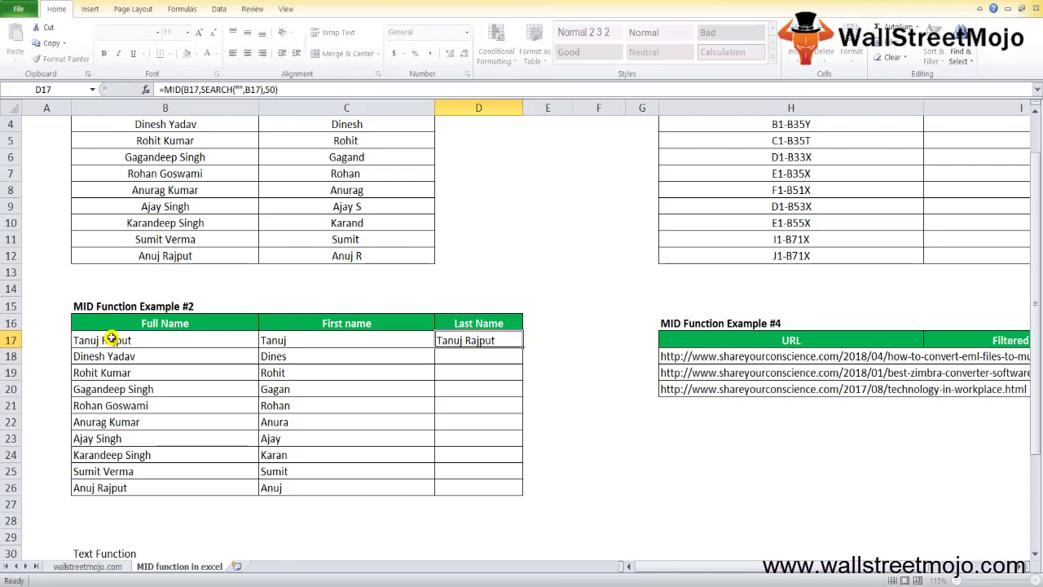
Set the number of characters in D17's MID formula to 10.
{"action": "key", "text": "Left"}
{"action": "key", "text": "Up"}
{"action": "key", "text": "Down"}
{"action": "key", "text": "Right"}
{"action": "key", "text": "F2"}
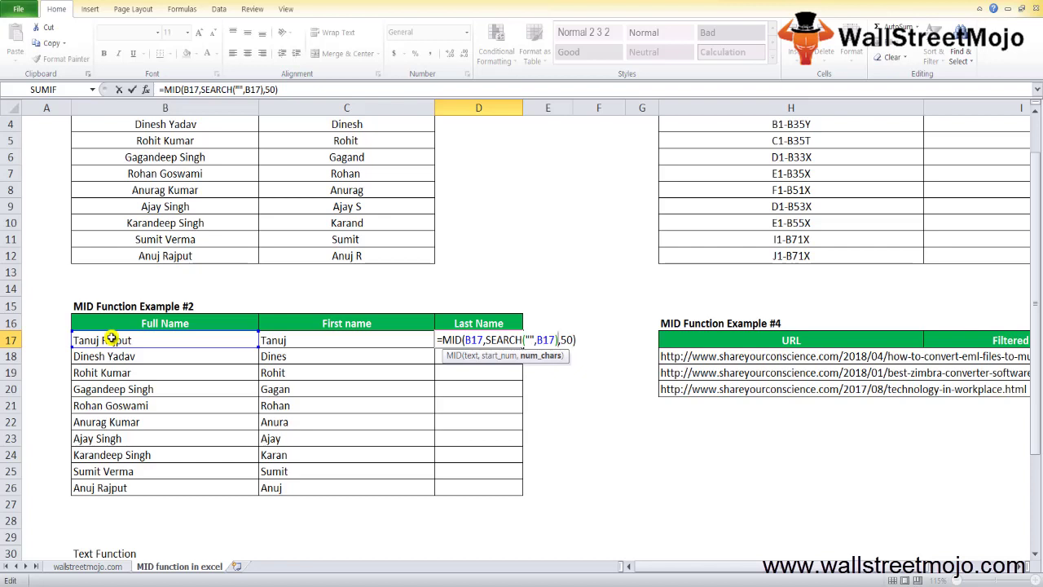
{"action": "key", "text": "Left"}
{"action": "key", "text": "Right"}
{"action": "key", "text": "Delete"}
{"action": "key", "text": "Delete"}
{"action": "type", "text": "10"}
{"action": "key", "text": "ctrl+Return"}
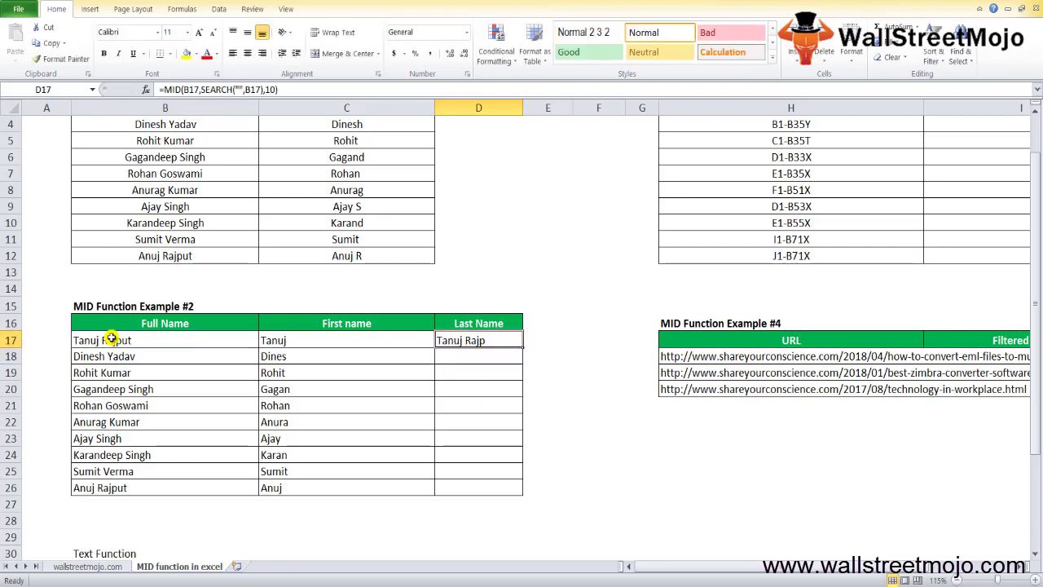
{"action": "key", "text": "F2"}
{"action": "key", "text": "ctrl+Return"}
{"action": "key", "text": "Up"}
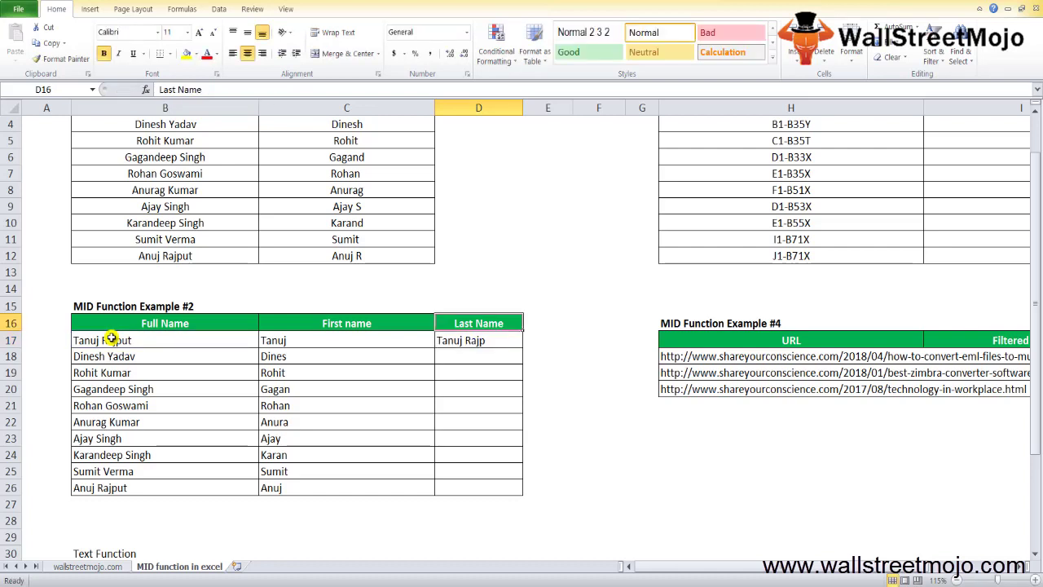
{"action": "key", "text": "Down"}
{"action": "key", "text": "Down"}
{"action": "key", "text": "Up"}
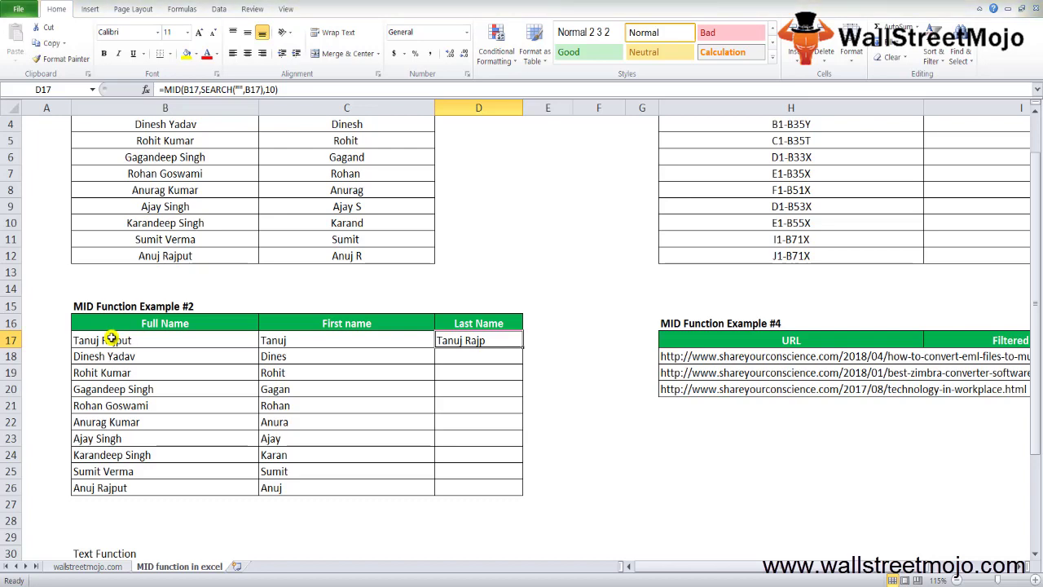
Begin a MID formula in I3 of Example #3 with H3 as the text.
{"action": "key", "text": "Right"}
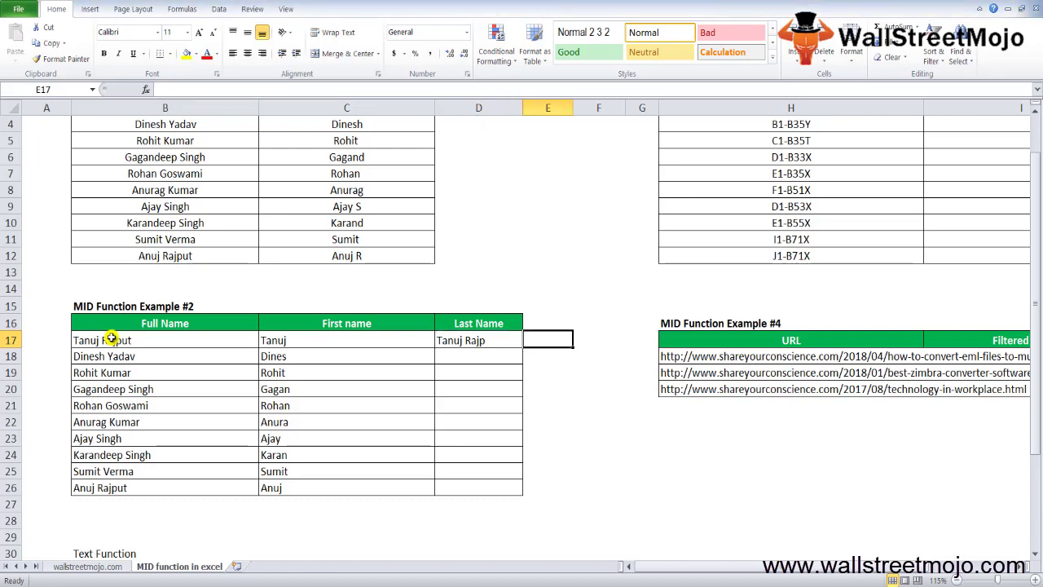
{"action": "key", "text": "Right"}
{"action": "key", "text": "Right"}
{"action": "key", "text": "Right"}
{"action": "key", "text": "Right"}
{"action": "key", "text": "Right"}
{"action": "key", "text": "Right"}
{"action": "key", "text": "Right"}
{"action": "key", "text": "Right"}
{"action": "key", "text": "Right"}
{"action": "key", "text": "Right"}
{"action": "key", "text": "Right"}
{"action": "key", "text": "Right"}
{"action": "key", "text": "Up"}
{"action": "key", "text": "Up"}
{"action": "key", "text": "Up"}
{"action": "key", "text": "Up"}
{"action": "key", "text": "Up"}
{"action": "key", "text": "Up"}
{"action": "key", "text": "Up"}
{"action": "key", "text": "Up"}
{"action": "key", "text": "Up"}
{"action": "key", "text": "Up"}
{"action": "key", "text": "Up"}
{"action": "key", "text": "Up"}
{"action": "key", "text": "Up"}
{"action": "key", "text": "Up"}
{"action": "key", "text": "Up"}
{"action": "key", "text": "Up"}
{"action": "key", "text": "Left"}
{"action": "key", "text": "Left"}
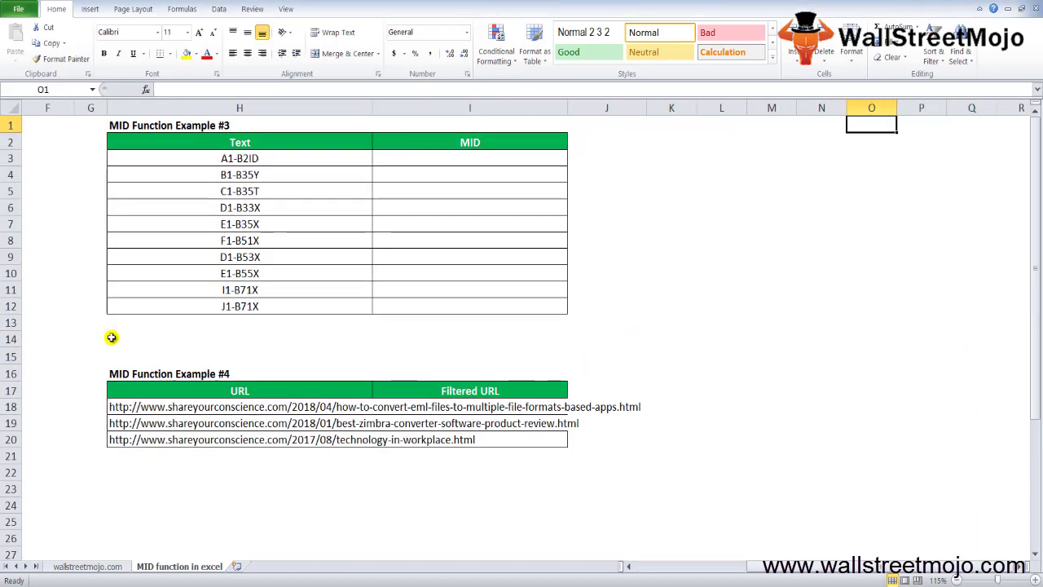
{"action": "key", "text": "Left"}
{"action": "key", "text": "Left"}
{"action": "key", "text": "Left"}
{"action": "key", "text": "Left"}
{"action": "key", "text": "Left"}
{"action": "key", "text": "Left"}
{"action": "key", "text": "Left"}
{"action": "key", "text": "Down"}
{"action": "key", "text": "Down"}
{"action": "key", "text": "Right"}
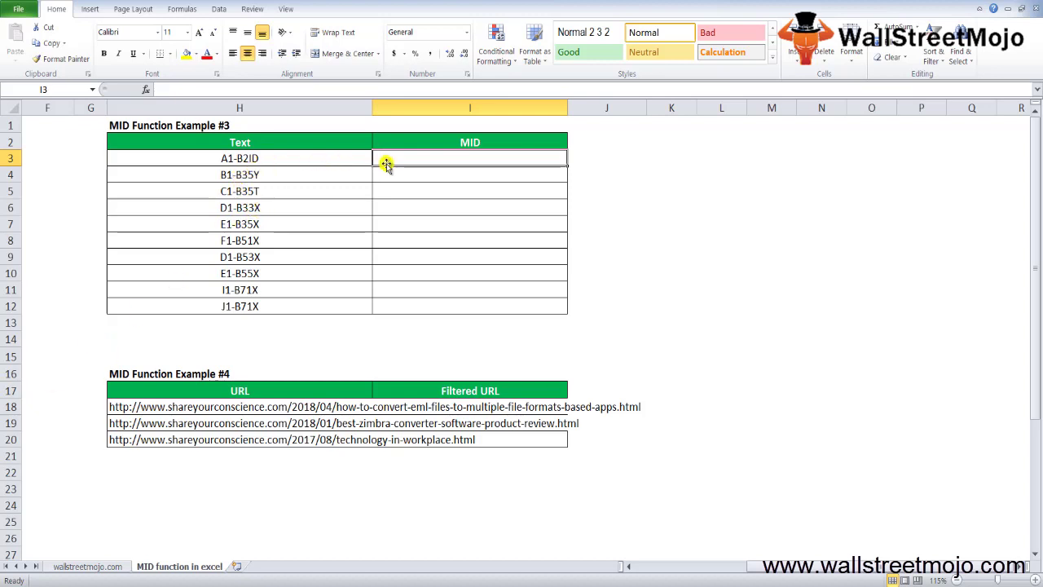
{"action": "type", "text": "=mi"}
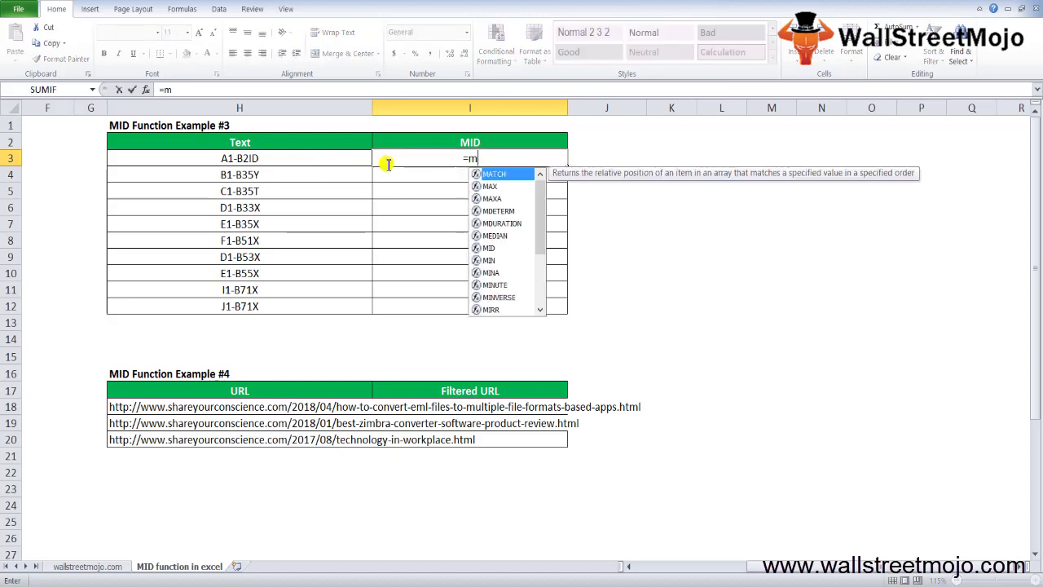
{"action": "key", "text": "Tab"}
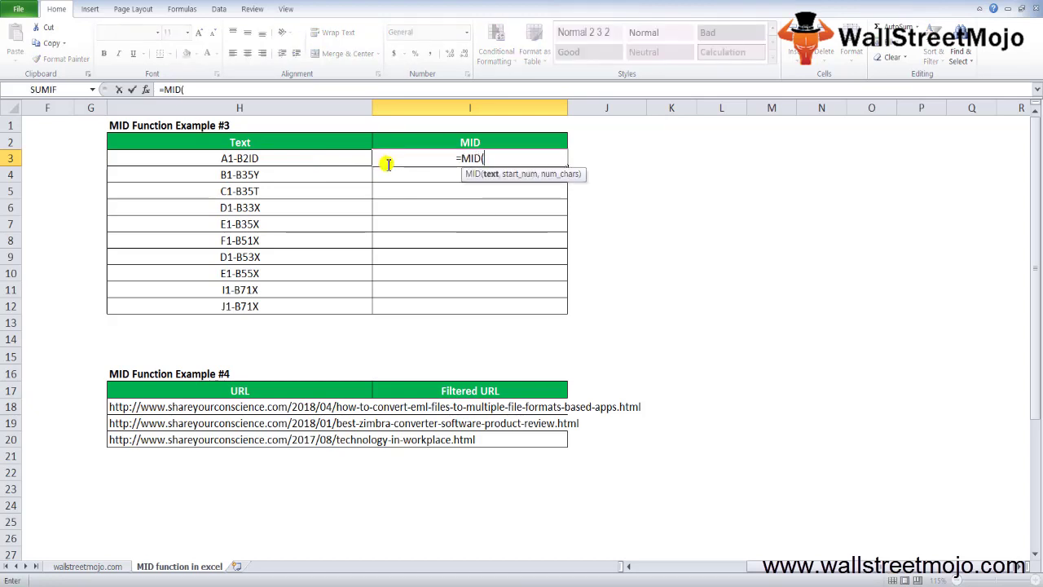
{"action": "left_click", "coordinate": [297, 160]}
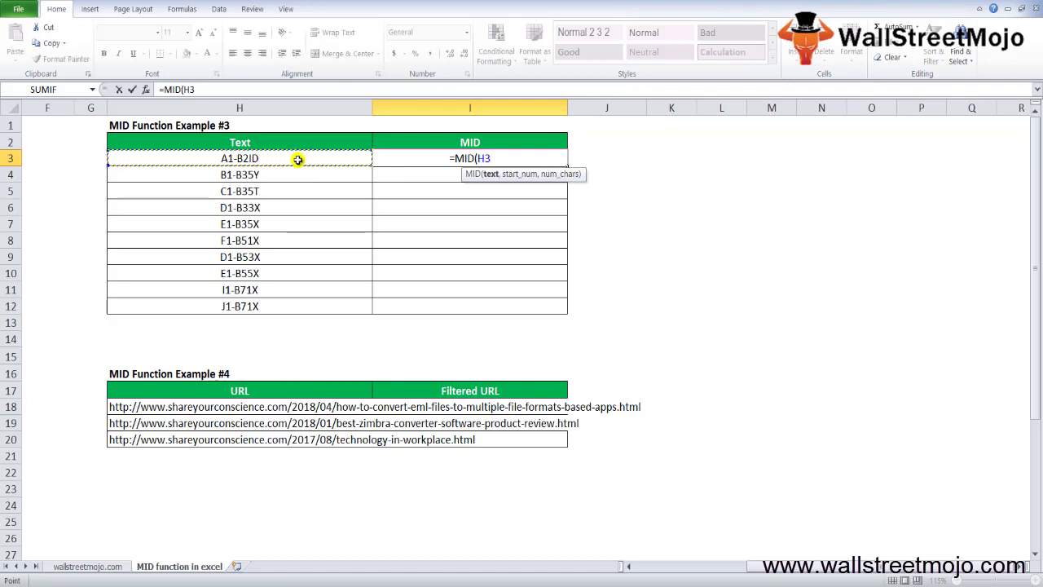
Add FIND("-",H3)+1 as the start number of I3's MID formula.
{"action": "type", "text": ",fin"}
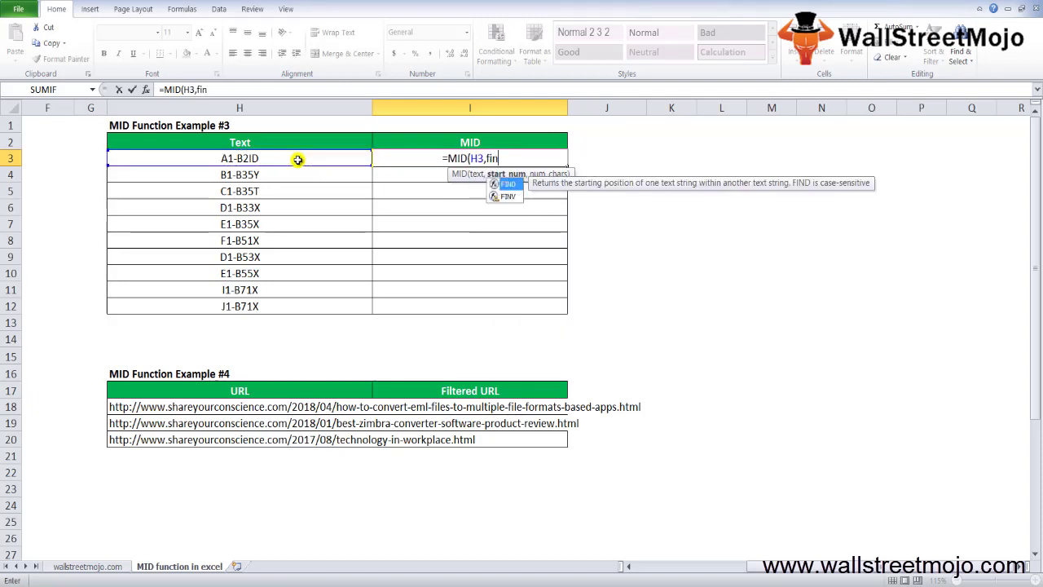
{"action": "key", "text": "Tab"}
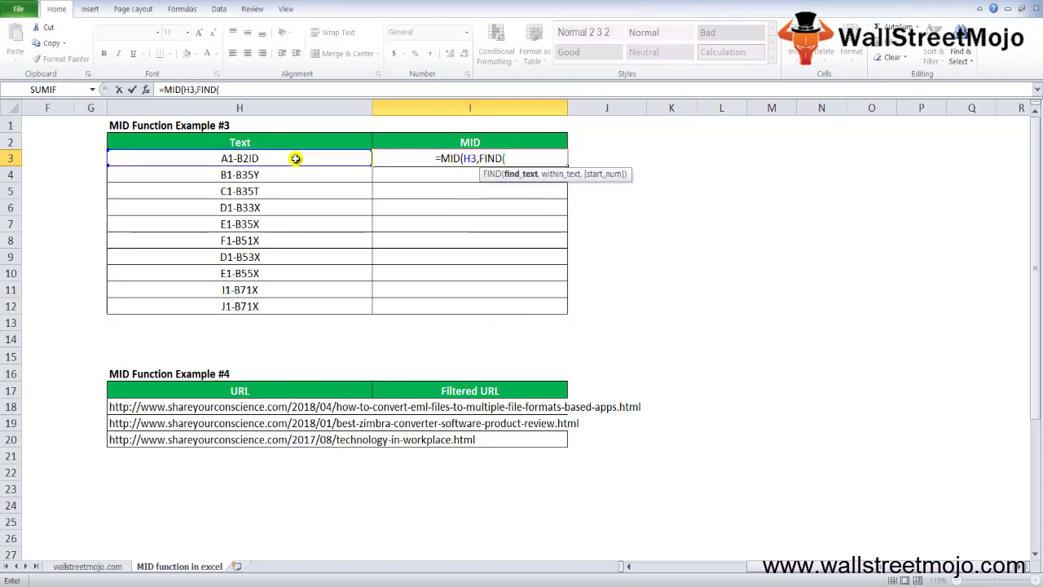
{"action": "type", "text": "\"-"}
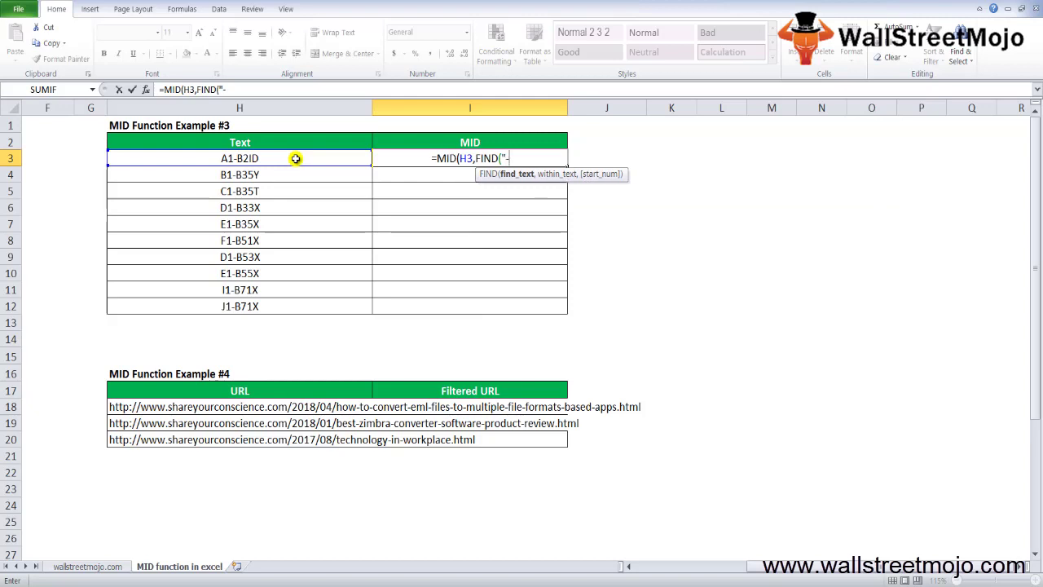
{"action": "type", "text": "\""}
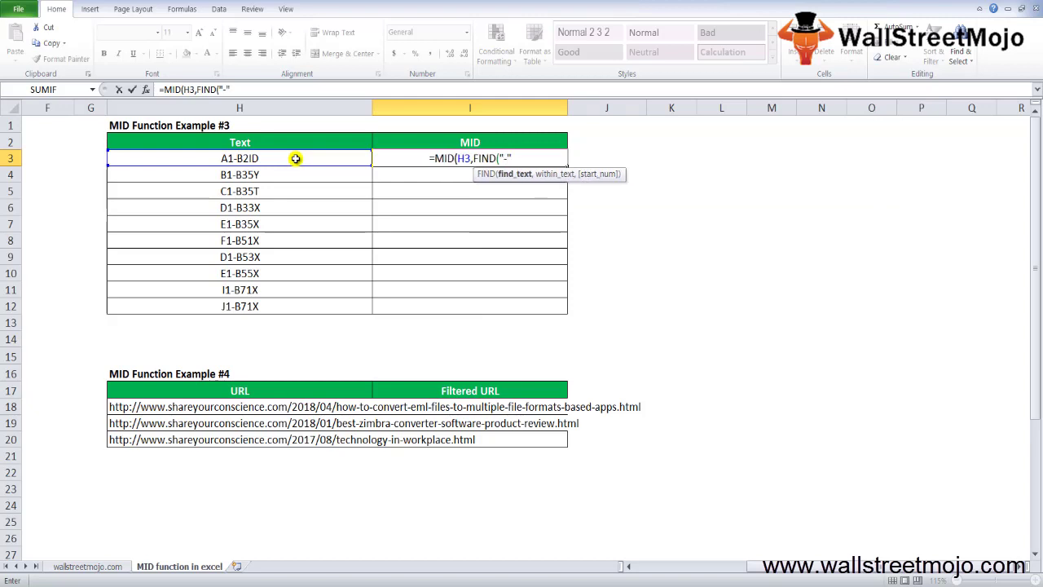
{"action": "type", "text": ","}
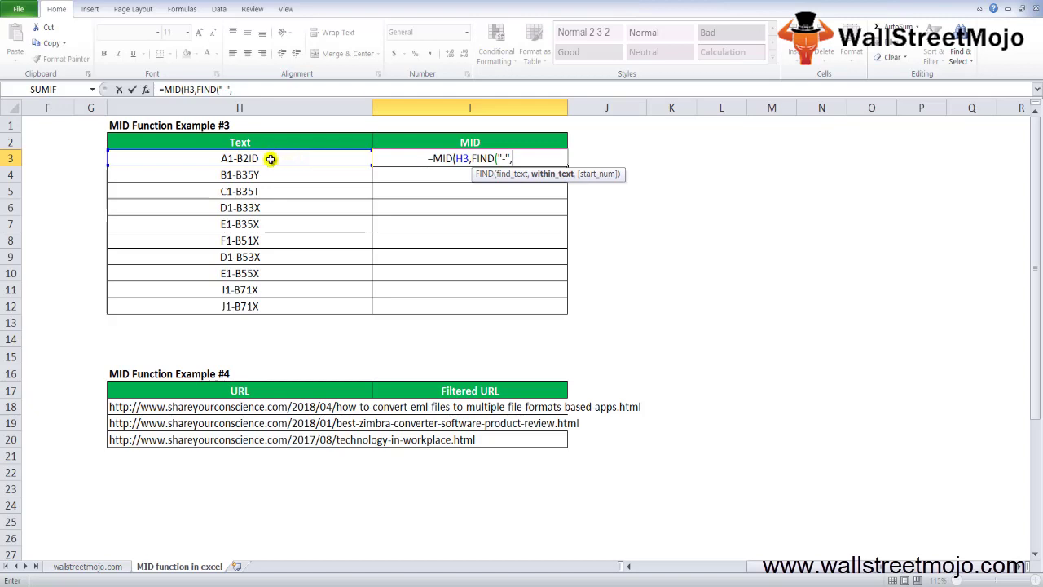
{"action": "left_click", "coordinate": [270, 159]}
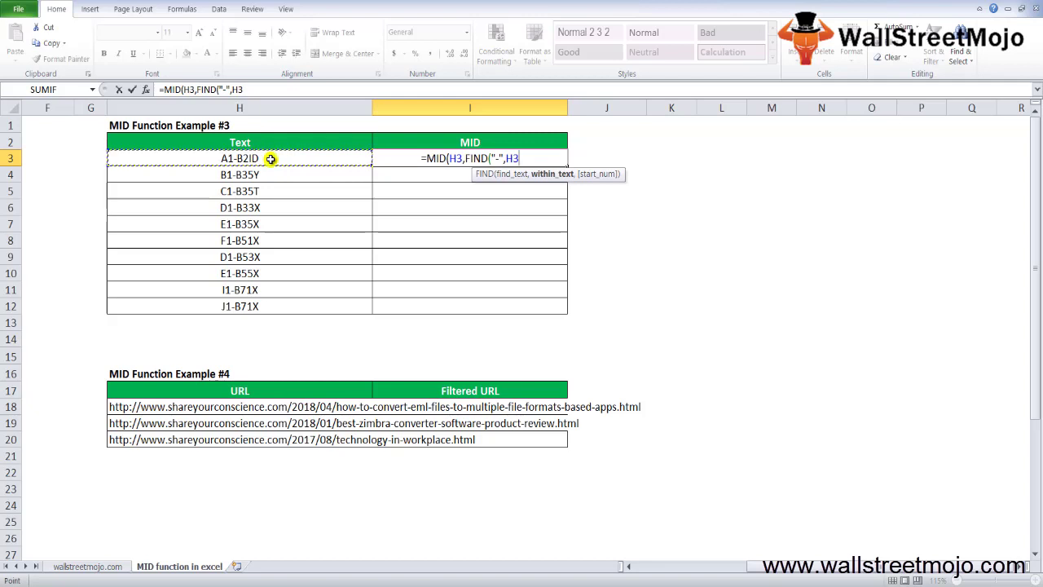
{"action": "type", "text": ")+"}
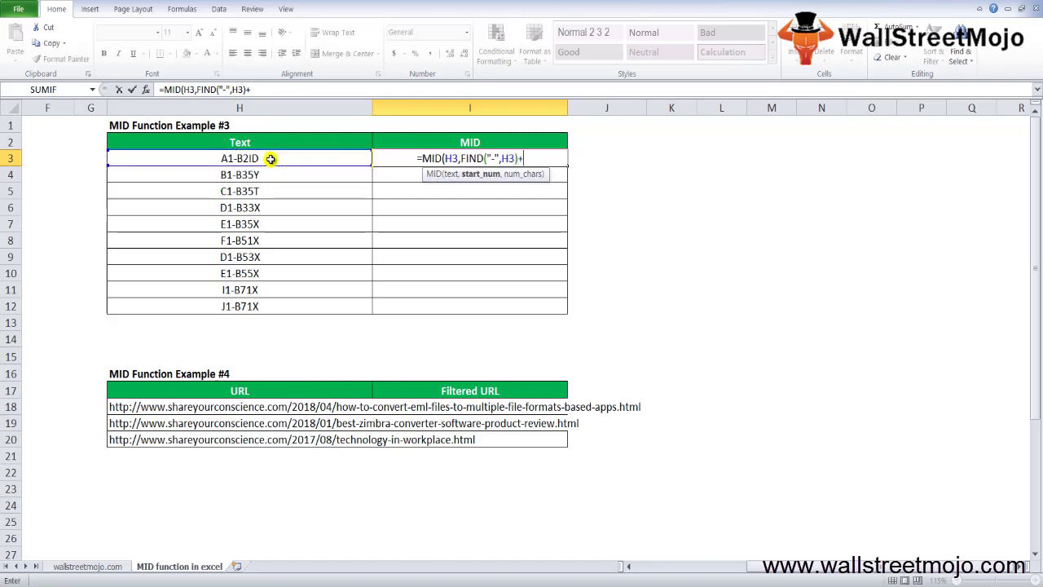
{"action": "type", "text": "1"}
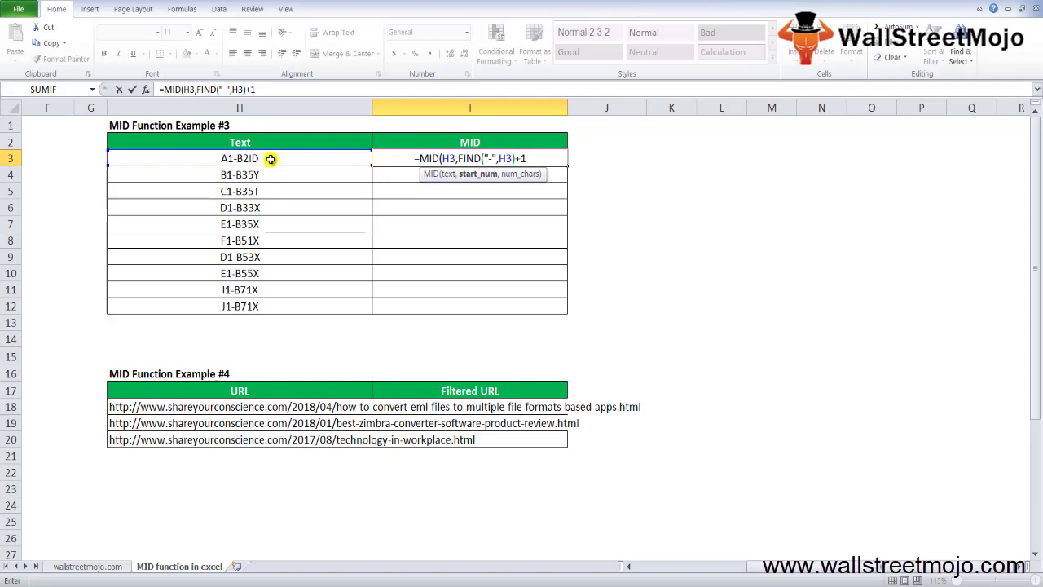
Give I3's MID formula 2 as the number of characters and enter it as =MID(H3,FIND("-",H3)+1,2).
{"action": "type", "text": ","}
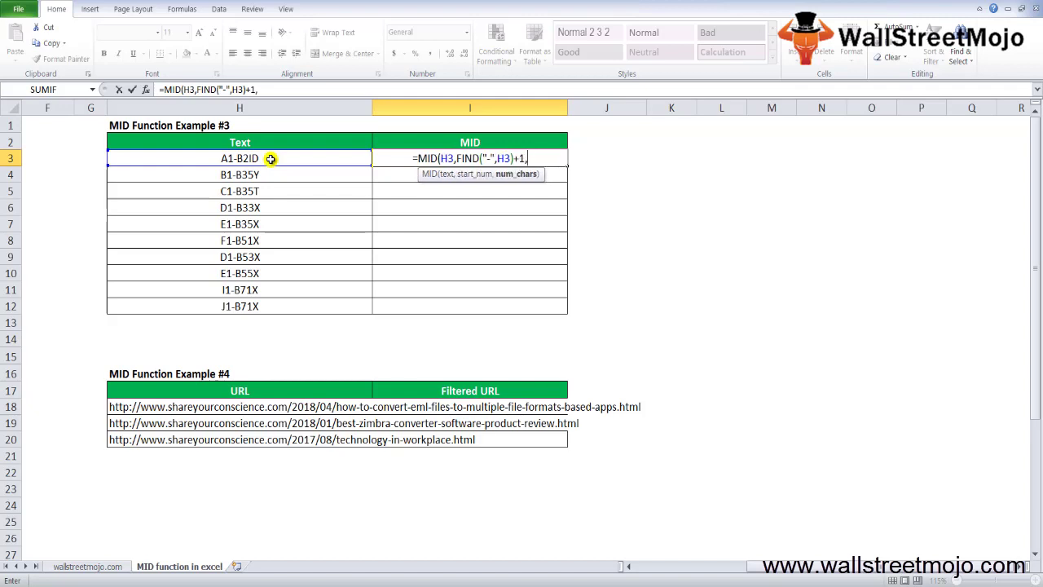
{"action": "type", "text": "3"}
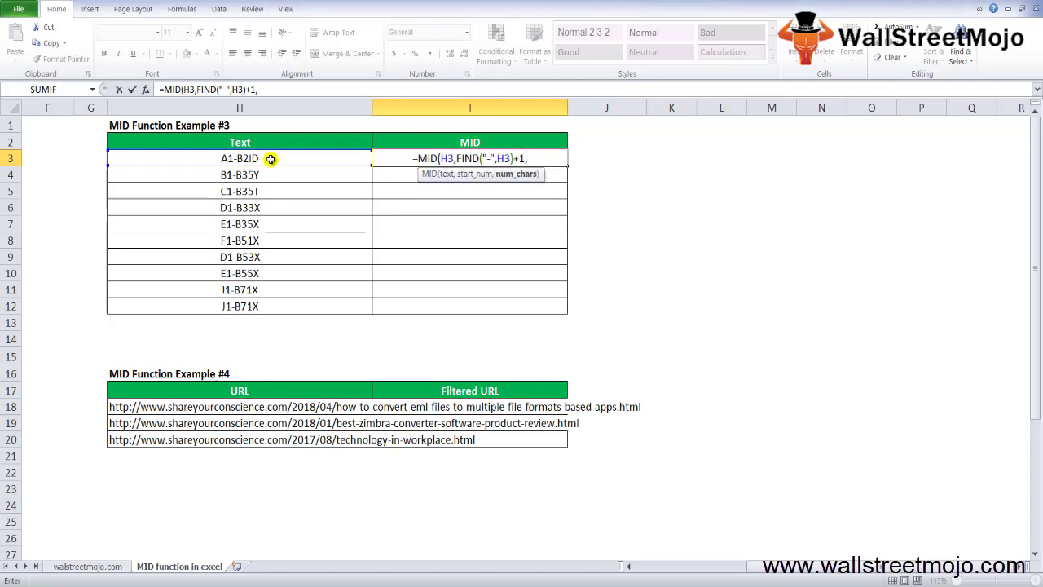
{"action": "type", "text": "2)"}
{"action": "key", "text": "Return"}
{"action": "key", "text": "Up"}
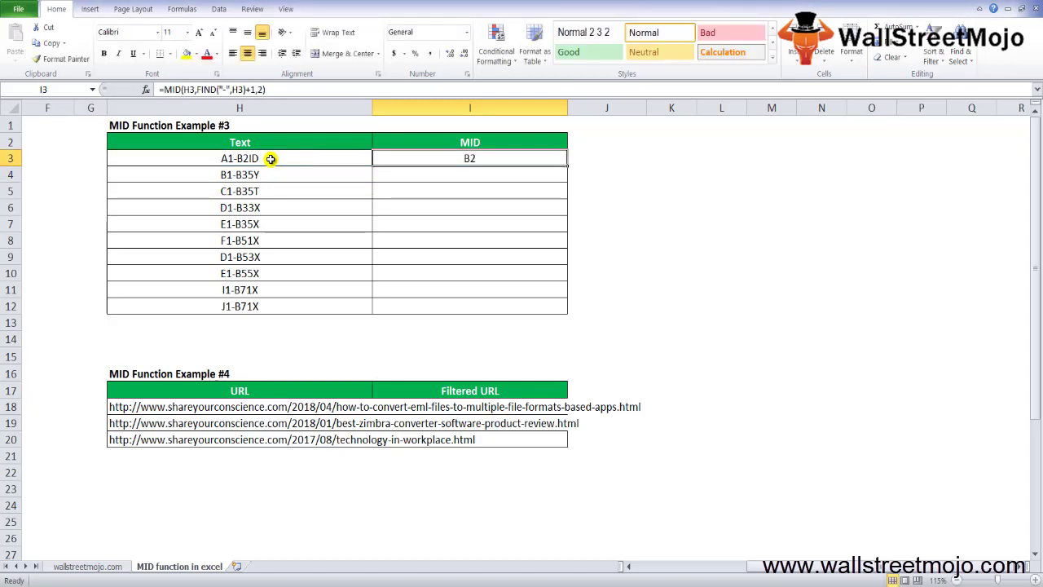
Fill the MID formula from I3 down through I12.
{"action": "key", "text": "shift+Down"}
{"action": "key", "text": "shift+Down"}
{"action": "key", "text": "shift+Down"}
{"action": "key", "text": "shift+Down"}
{"action": "key", "text": "shift+Down"}
{"action": "key", "text": "shift+Down"}
{"action": "key", "text": "shift+Down"}
{"action": "key", "text": "shift+Down"}
{"action": "key", "text": "shift+Down"}
{"action": "key", "text": "shift+Down"}
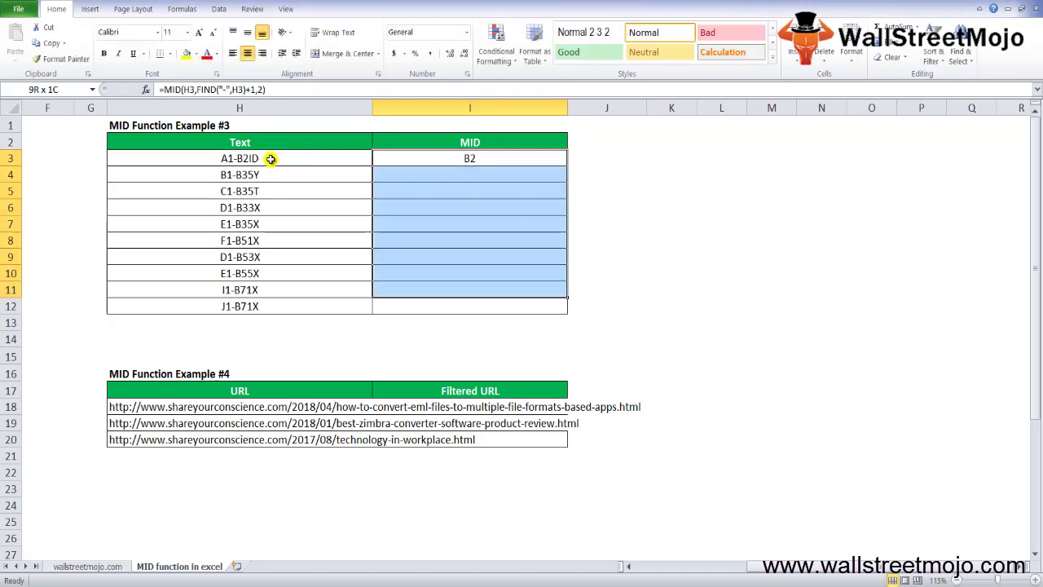
{"action": "key", "text": "shift+Up"}
{"action": "key", "text": "ctrl+d"}
{"action": "key", "text": "Down"}
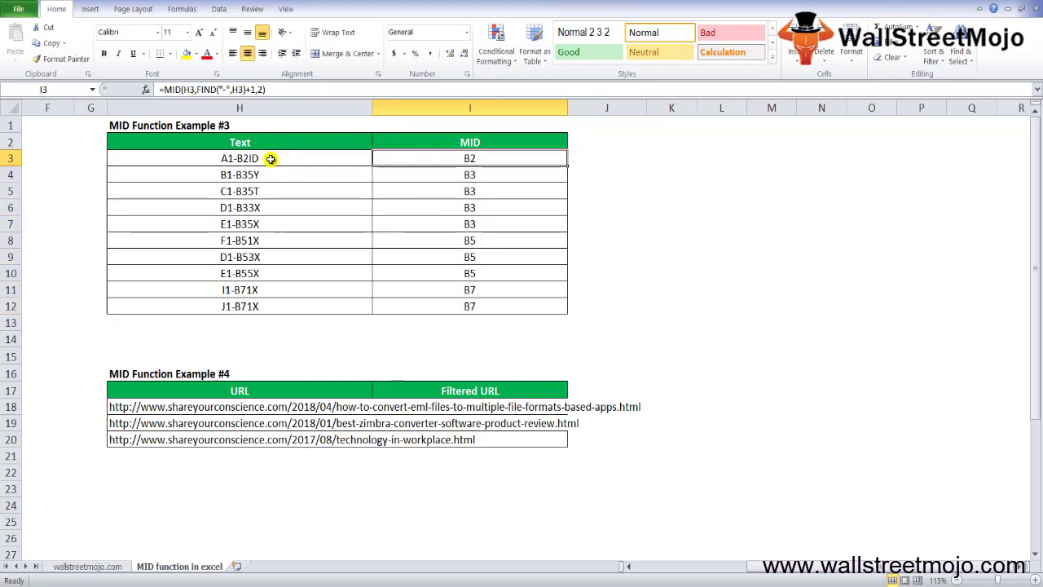
Inspect the copied formulas in Example #3's MID column, including I8 and I9, and move on to Example #4's Filtered URL header.
{"action": "key", "text": "Down"}
{"action": "key", "text": "Down"}
{"action": "key", "text": "Down"}
{"action": "key", "text": "Down"}
{"action": "key", "text": "Down"}
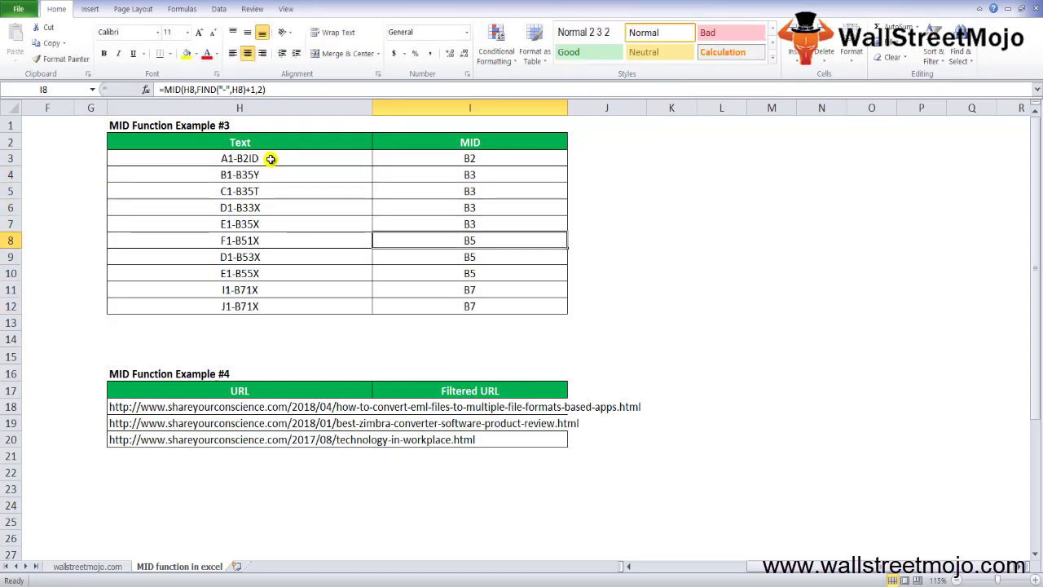
{"action": "key", "text": "F2"}
{"action": "key", "text": "Escape"}
{"action": "key", "text": "Down"}
{"action": "key", "text": "F2"}
{"action": "key", "text": "Escape"}
{"action": "key", "text": "Down"}
{"action": "key", "text": "Down"}
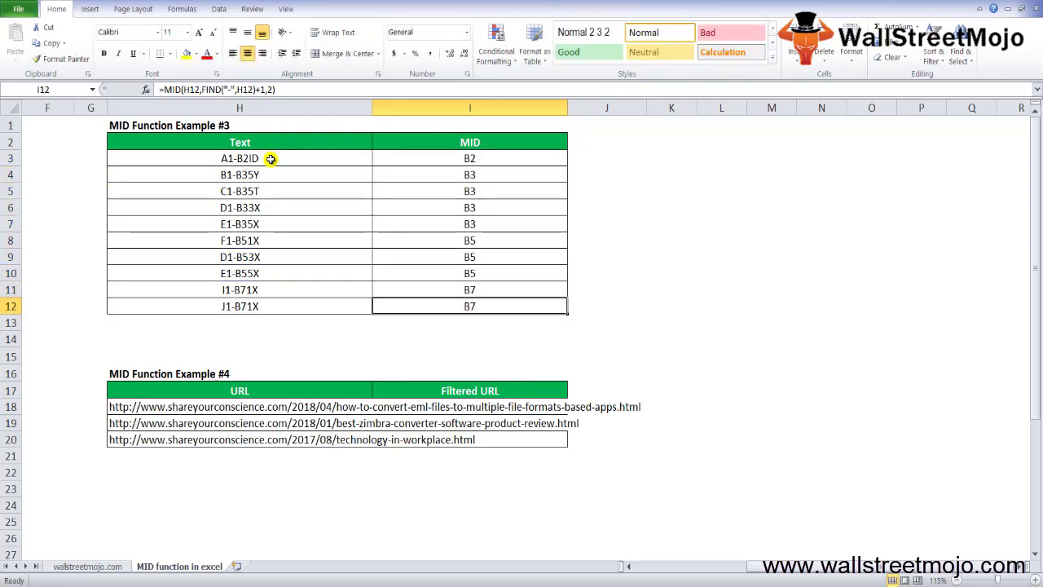
{"action": "key", "text": "Down"}
{"action": "key", "text": "Down"}
{"action": "key", "text": "Down"}
{"action": "key", "text": "Down"}
{"action": "key", "text": "Down"}
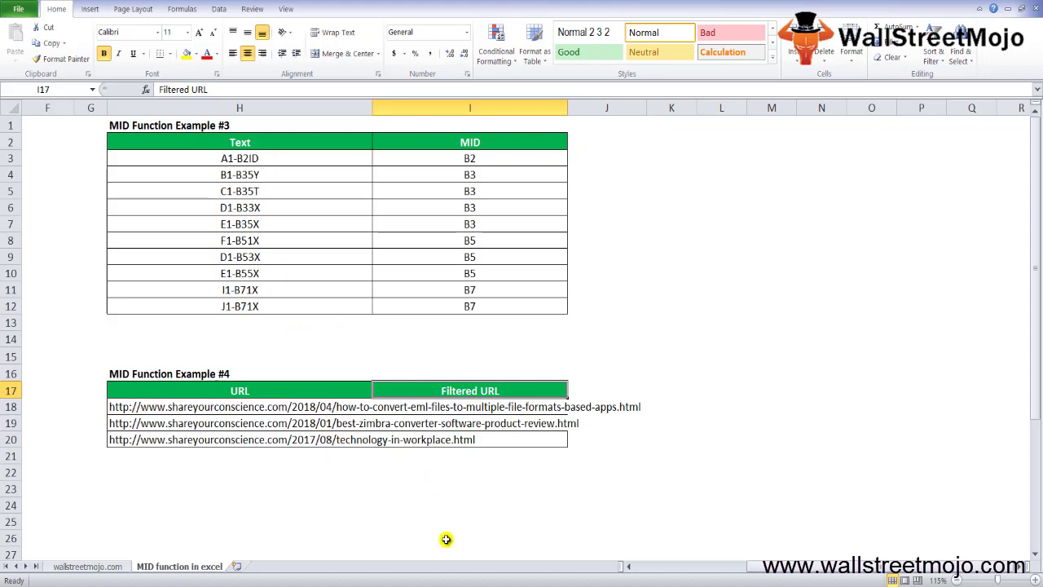
Enter the heading "Things to remember about the MID function in Excel" in H31, below the example tables.
{"action": "left_click", "coordinate": [426, 522]}
{"action": "key", "text": "Page_Down"}
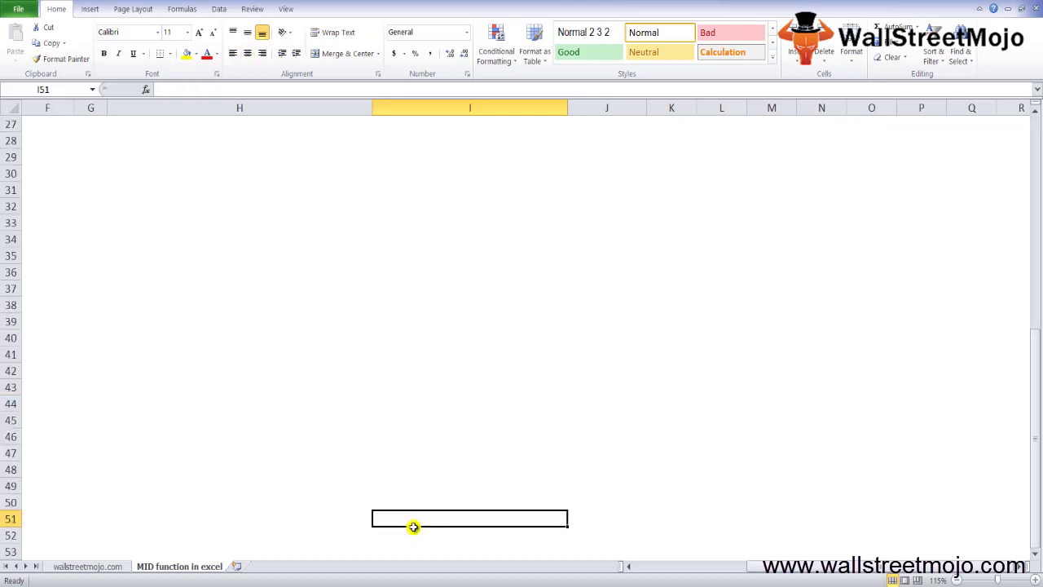
{"action": "left_click", "coordinate": [304, 188]}
{"action": "type", "text": "Ti"}
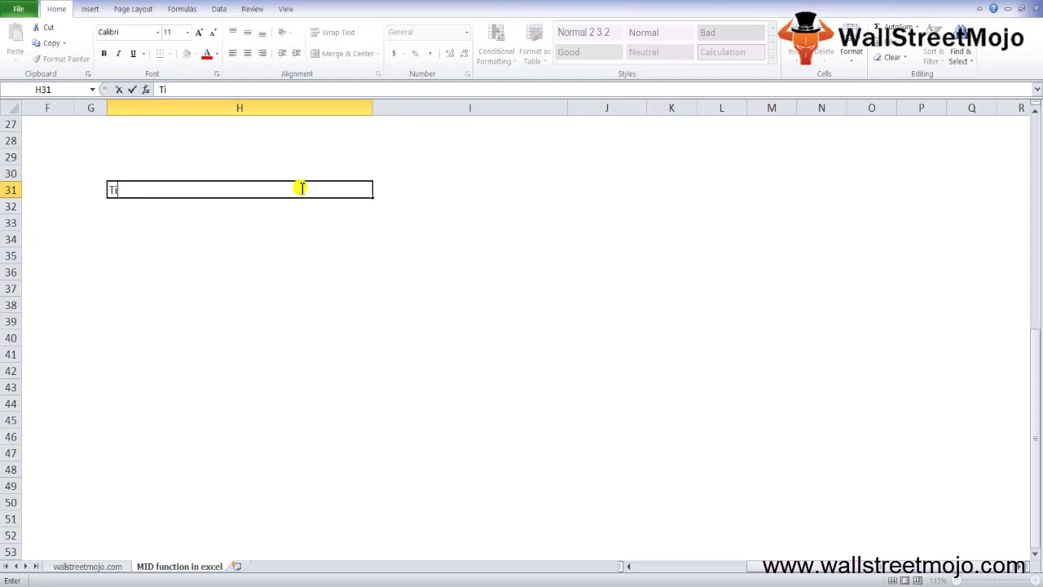
{"action": "key", "text": "BackSpace"}
{"action": "type", "text": "hings to remember"}
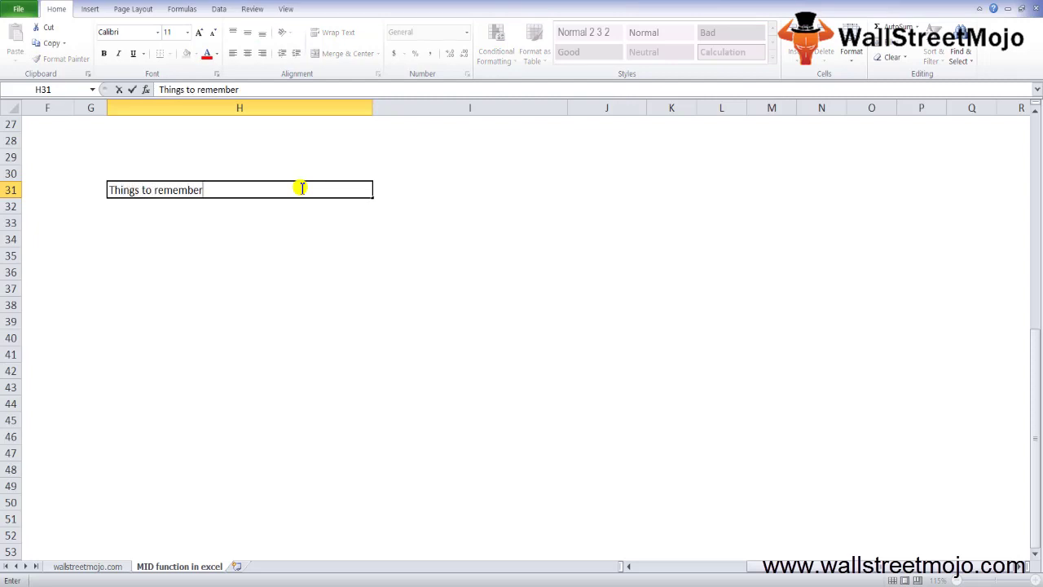
{"action": "type", "text": " abou"}
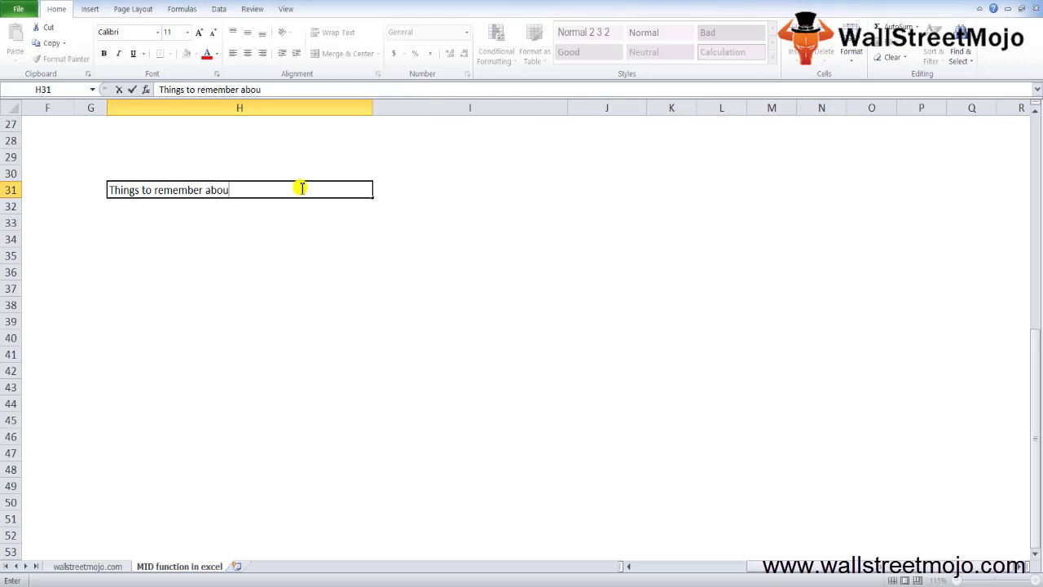
{"action": "type", "text": "t the MID function in"}
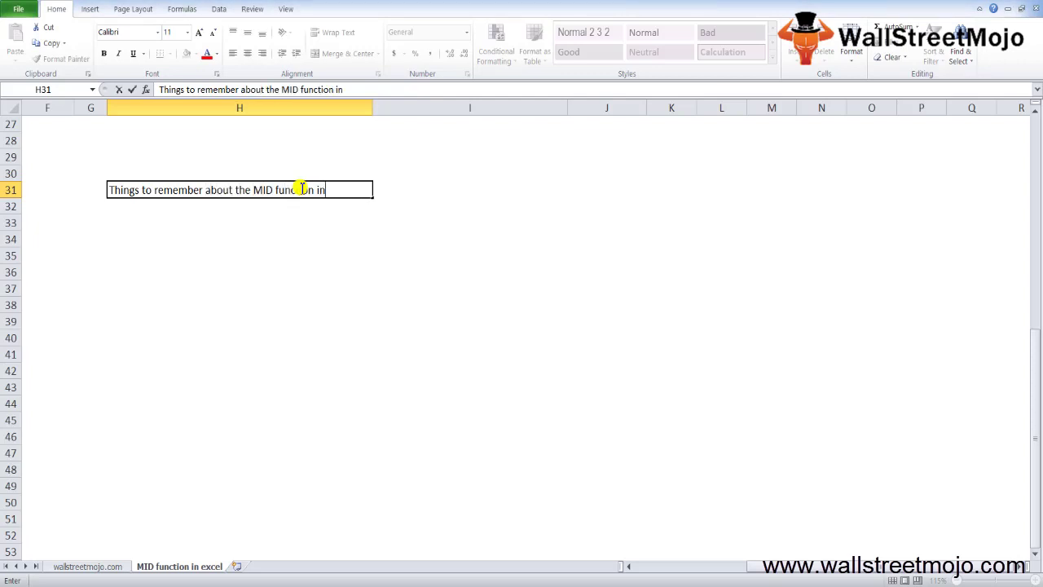
{"action": "type", "text": " Excel"}
{"action": "key", "text": "Return"}
{"action": "key", "text": "Return"}
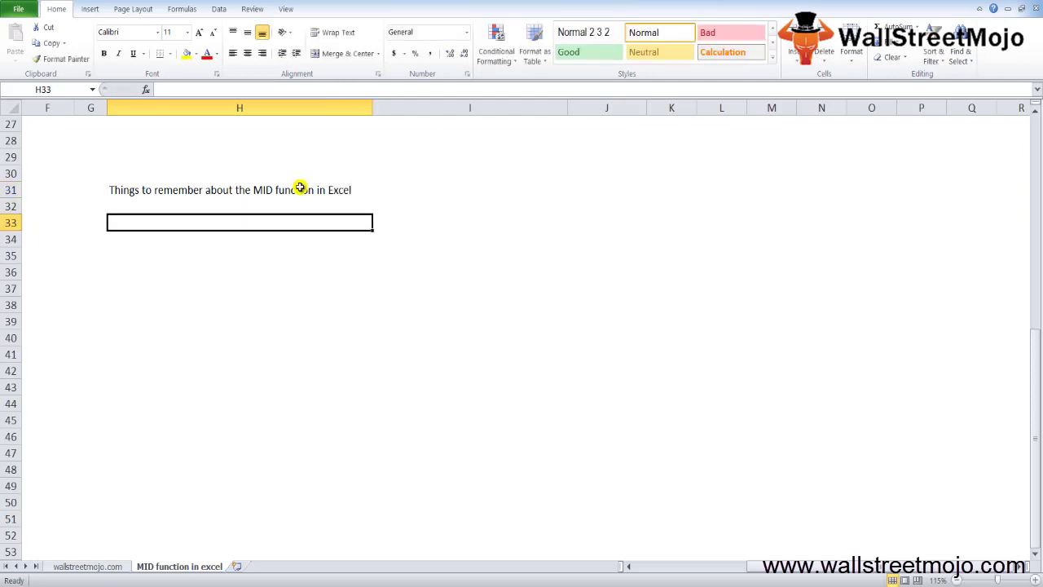
Enter the first note, "1.Empty text start Number > length of the string", in H33 below the heading.
{"action": "type", "text": "1."}
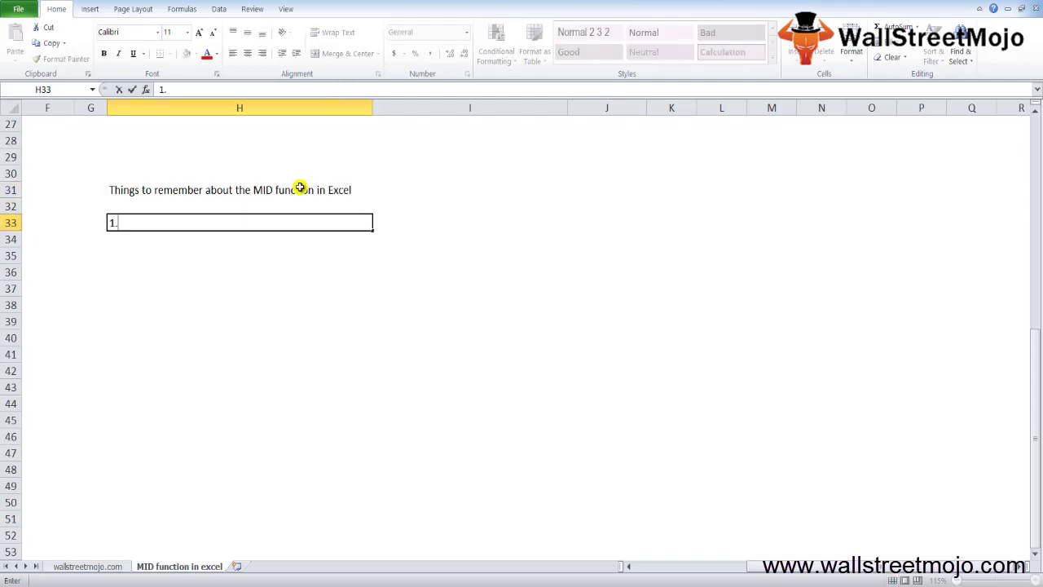
{"action": "type", "text": "Empty text start"}
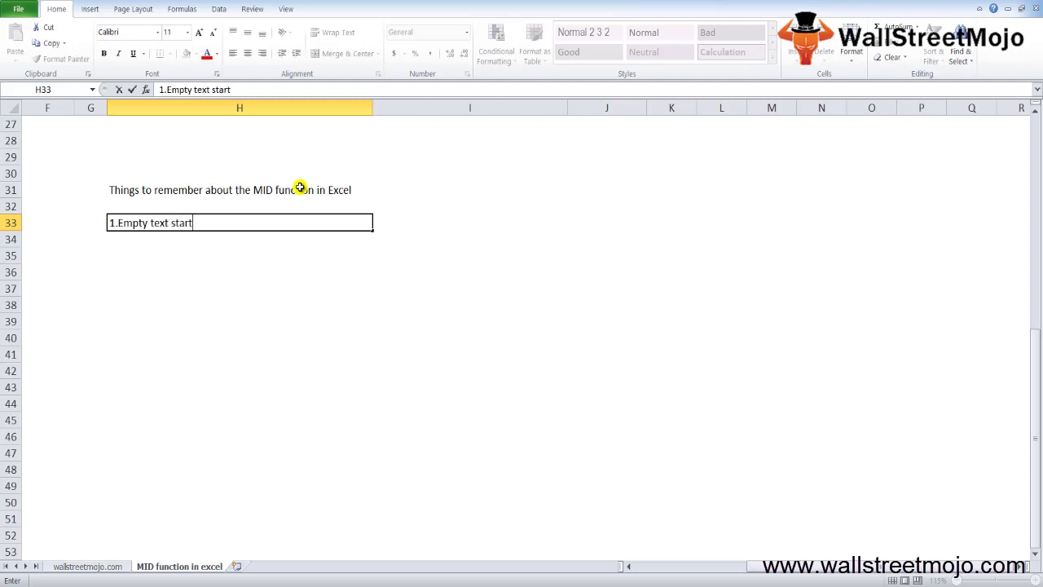
{"action": "type", "text": " Number > length of t"}
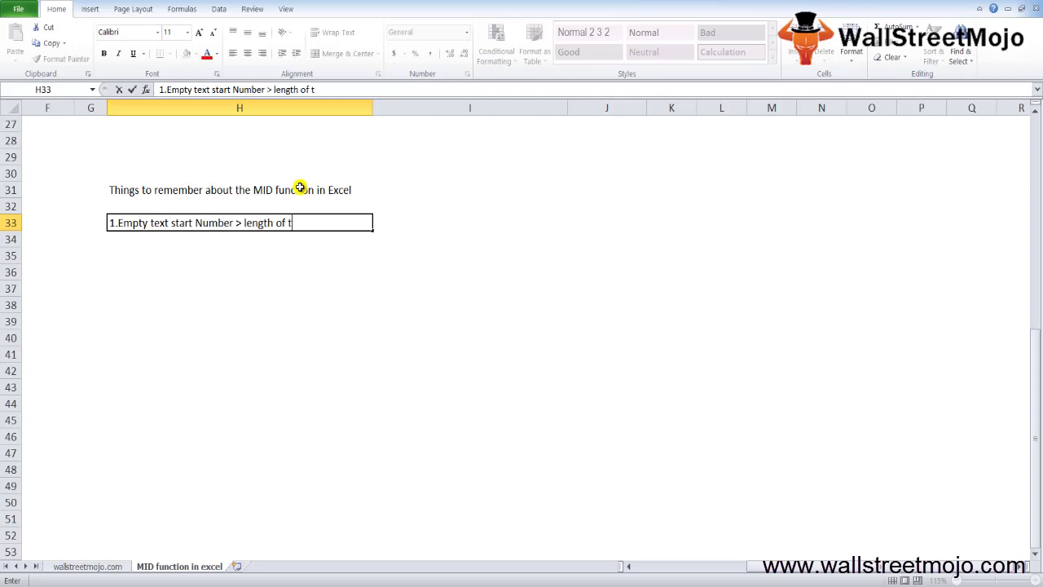
{"action": "type", "text": "he string"}
{"action": "key", "text": "Return"}
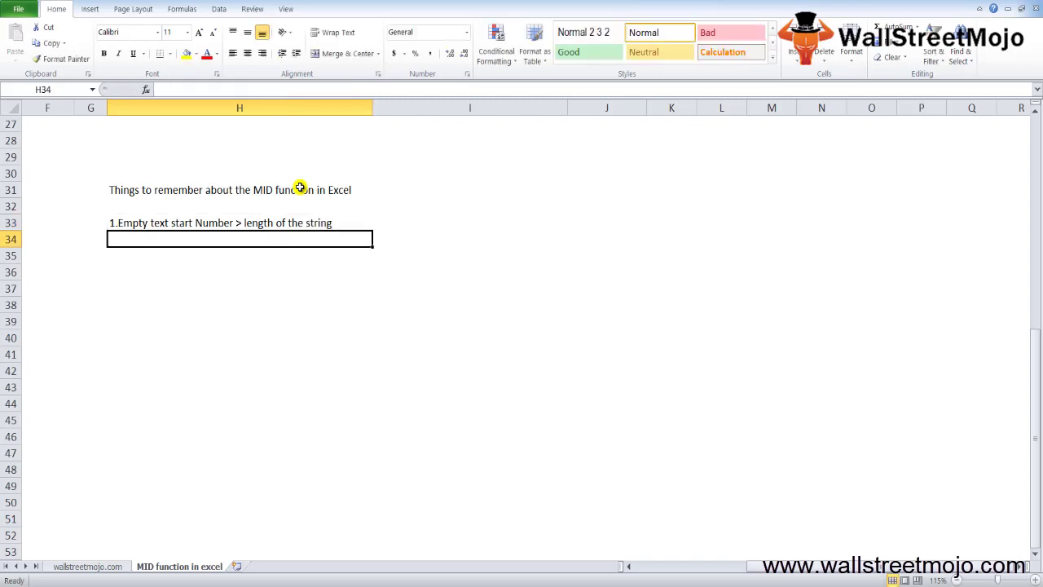
{"action": "key", "text": "Return"}
{"action": "type", "text": "=mid"}
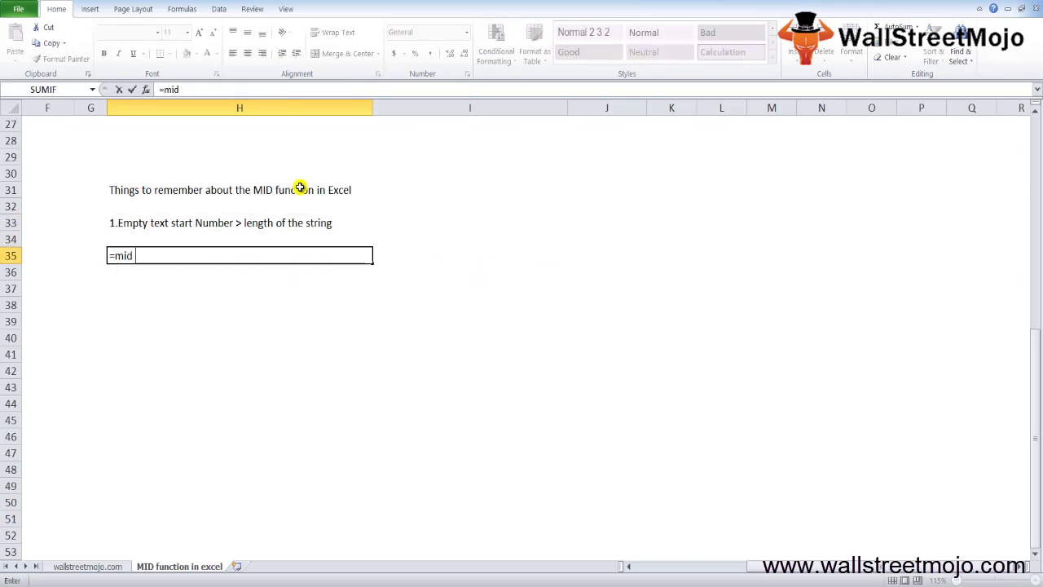
{"action": "key", "text": "Right"}
{"action": "key", "text": "Escape"}
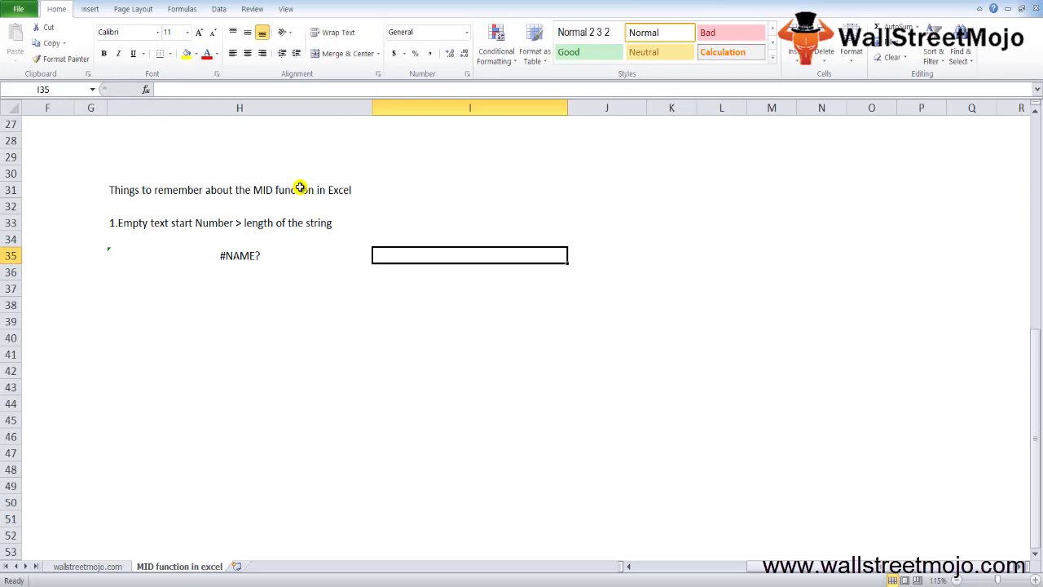
{"action": "key", "text": "Left"}
Enter =MID(B3,21,5) in H35 as the example for the first note and check the result cell.
{"action": "type", "text": "=mi"}
{"action": "key", "text": "Tab"}
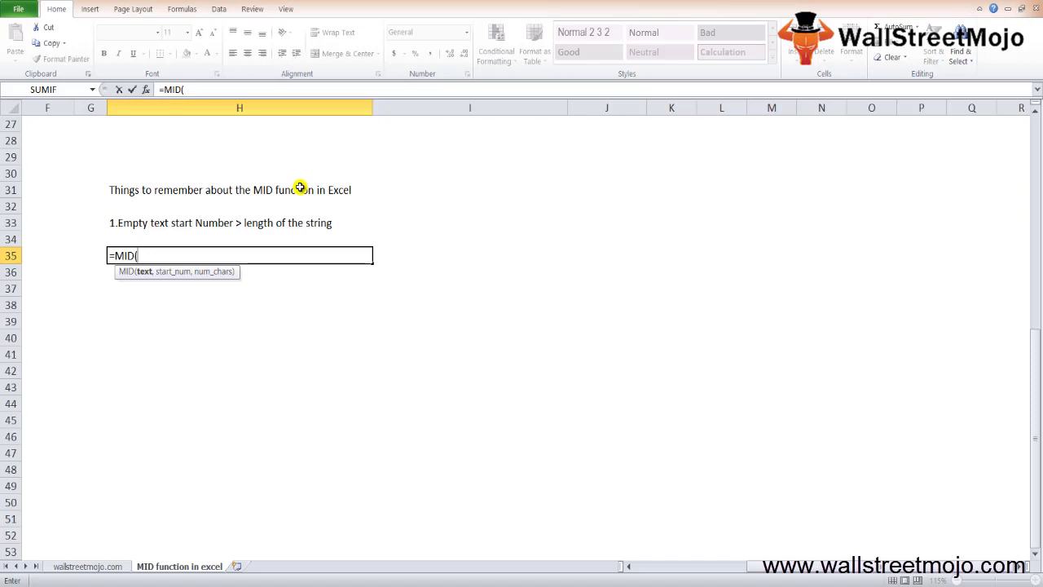
{"action": "type", "text": "b3,"}
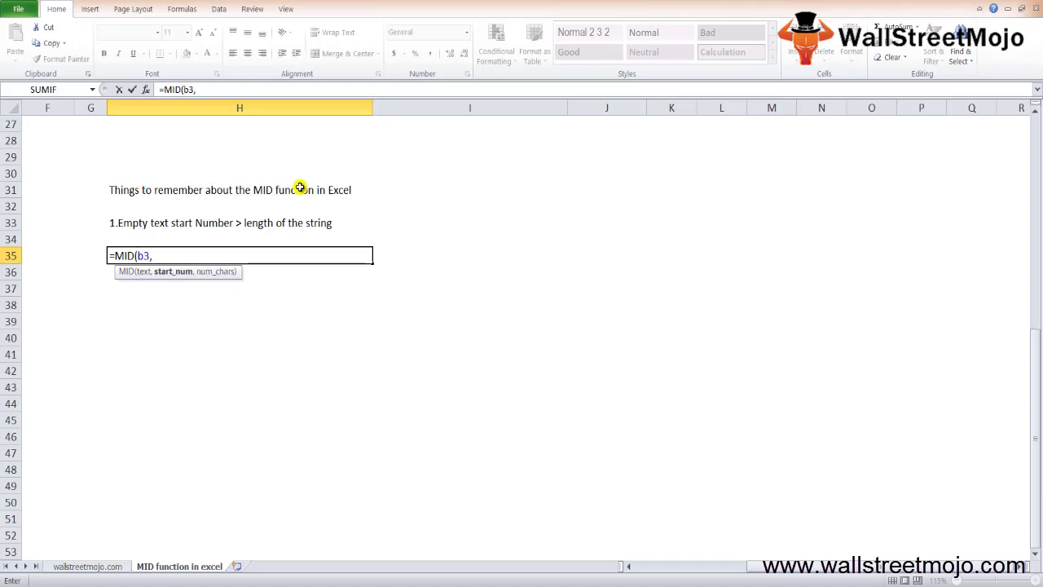
{"action": "type", "text": "21,5)"}
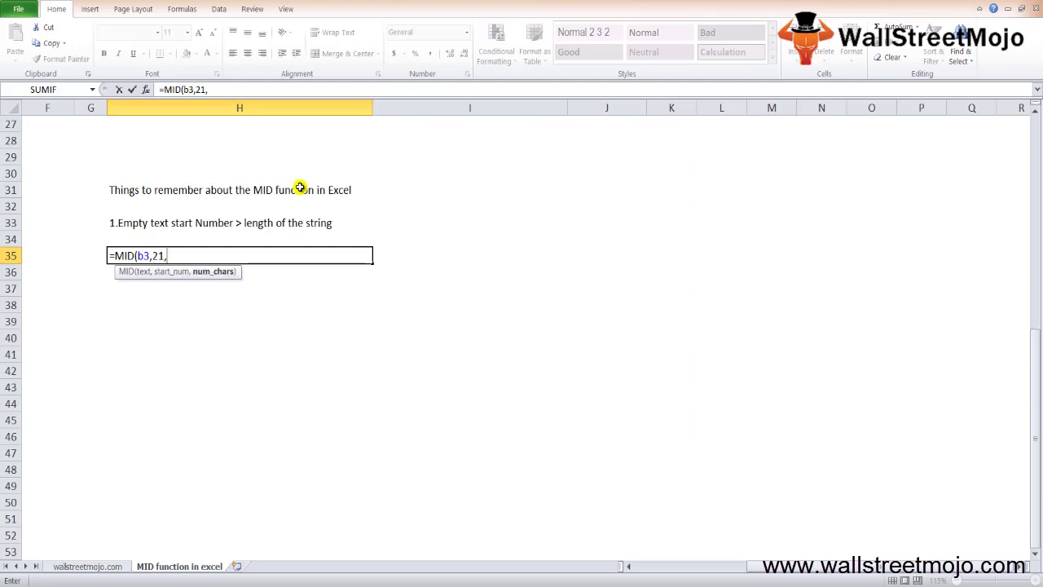
{"action": "key", "text": "Return"}
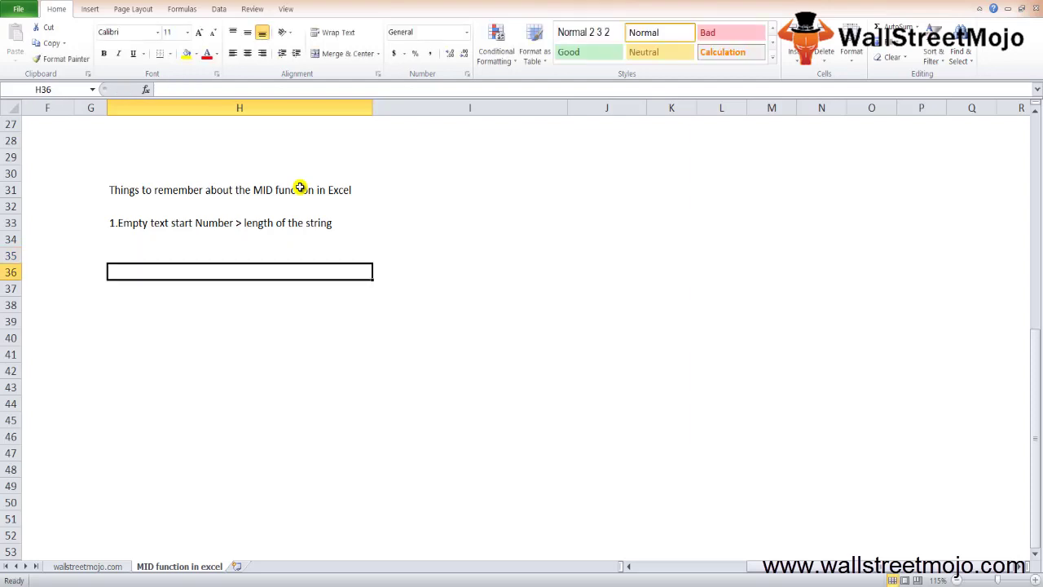
{"action": "key", "text": "Up"}
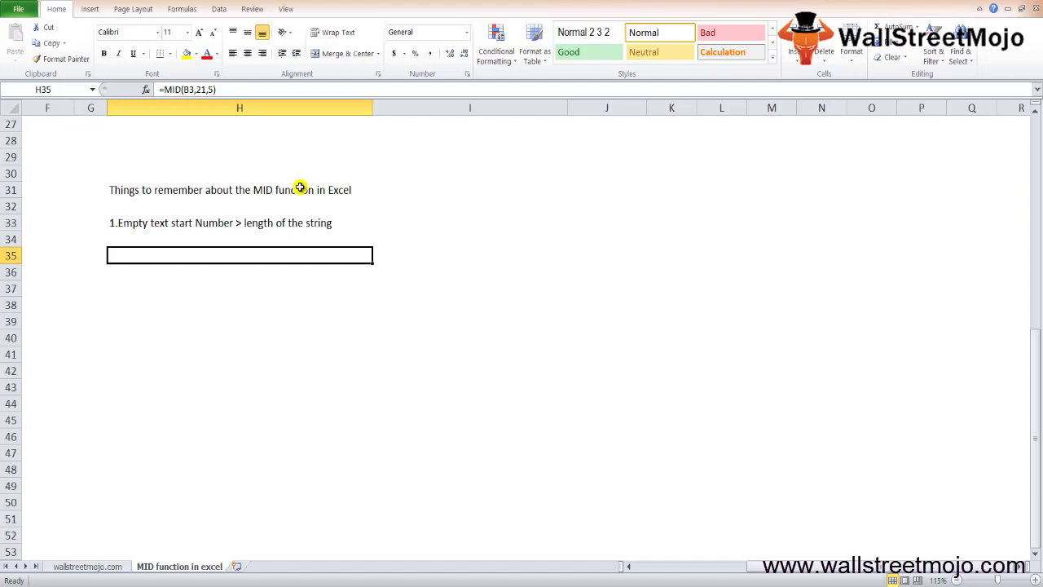
{"action": "key", "text": "Down"}
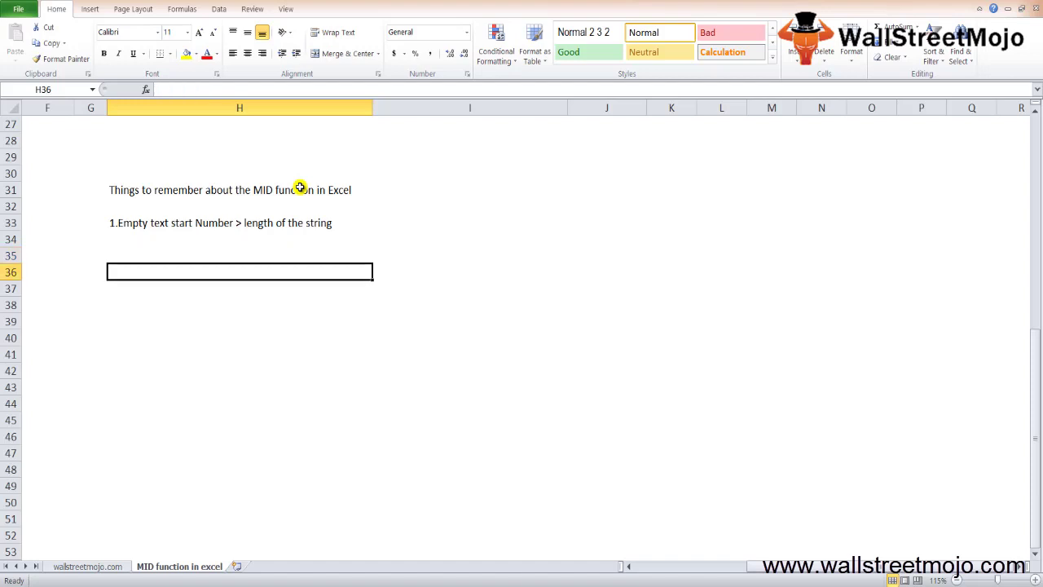
{"action": "key", "text": "Down"}
{"action": "key", "text": "Up"}
{"action": "type", "text": "<"}
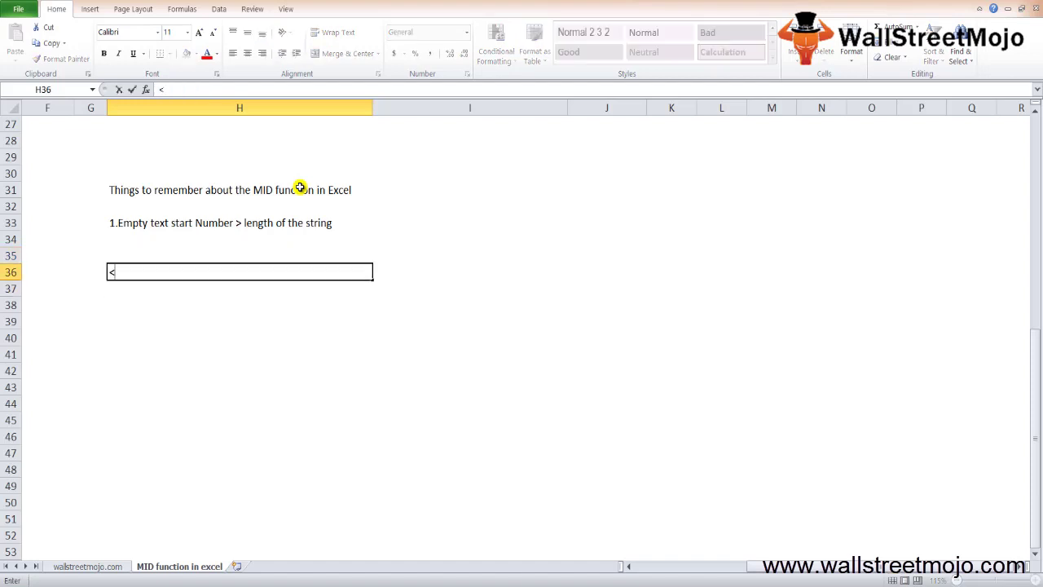
{"action": "type", "text": "length of the text"}
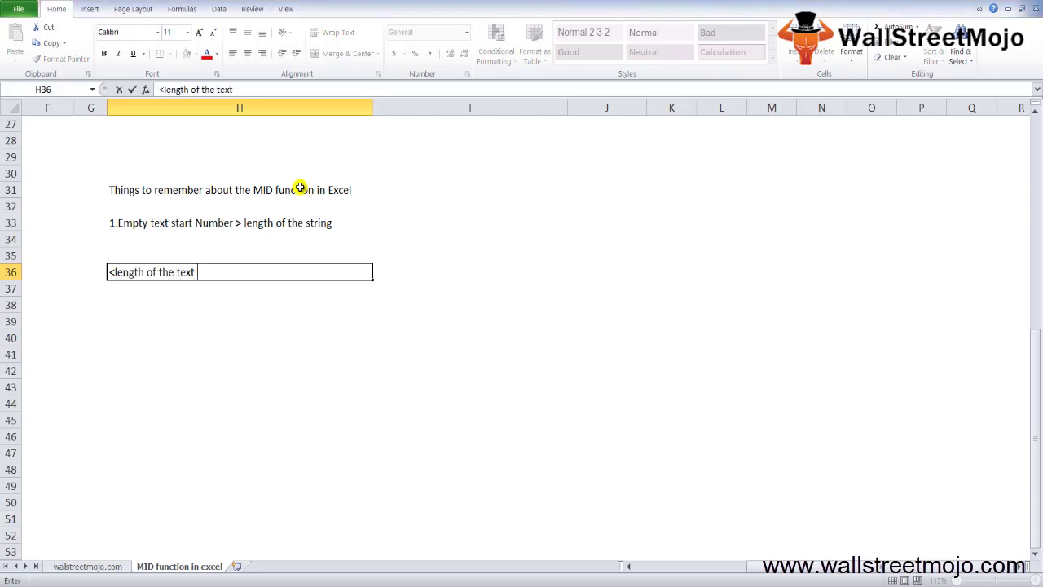
{"action": "type", "text": ","}
{"action": "key", "text": "Escape"}
{"action": "key", "text": "Down"}
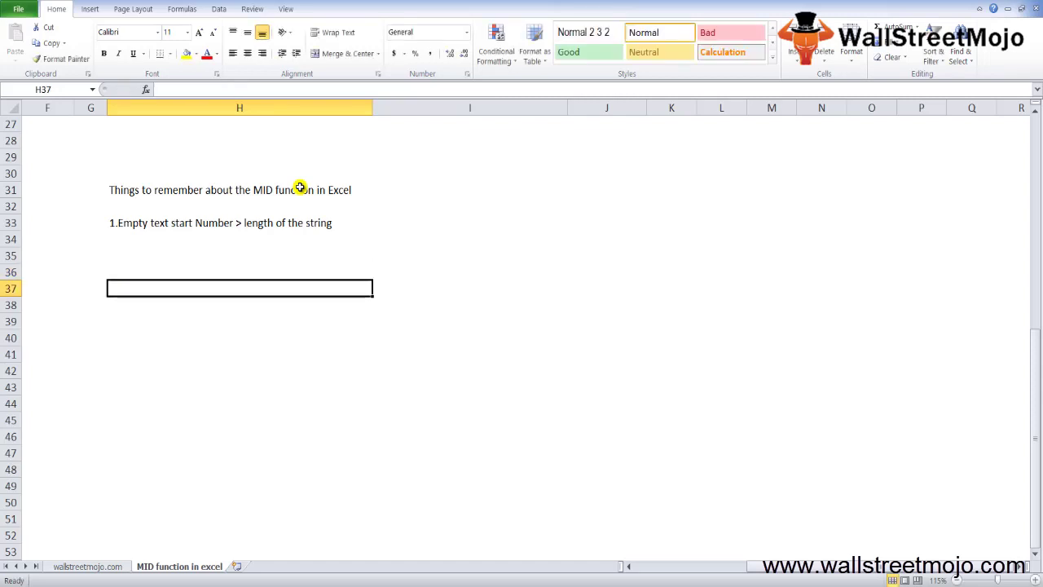
Return to Example #1 and clear its Mid function output cells C3:C12.
{"action": "key", "text": "Up"}
{"action": "key", "text": "Up"}
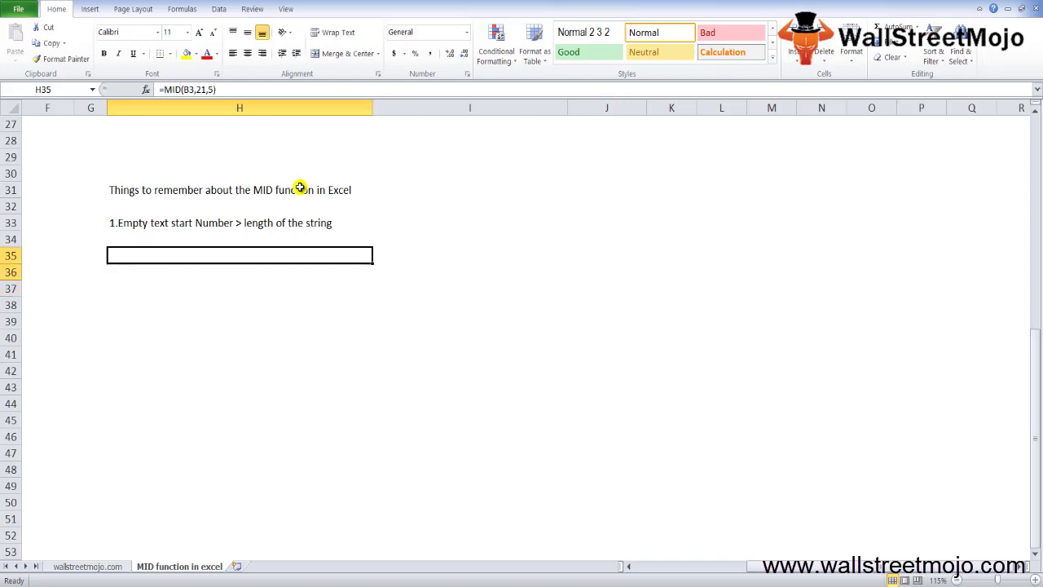
{"action": "key", "text": "Up"}
{"action": "key", "text": "Up"}
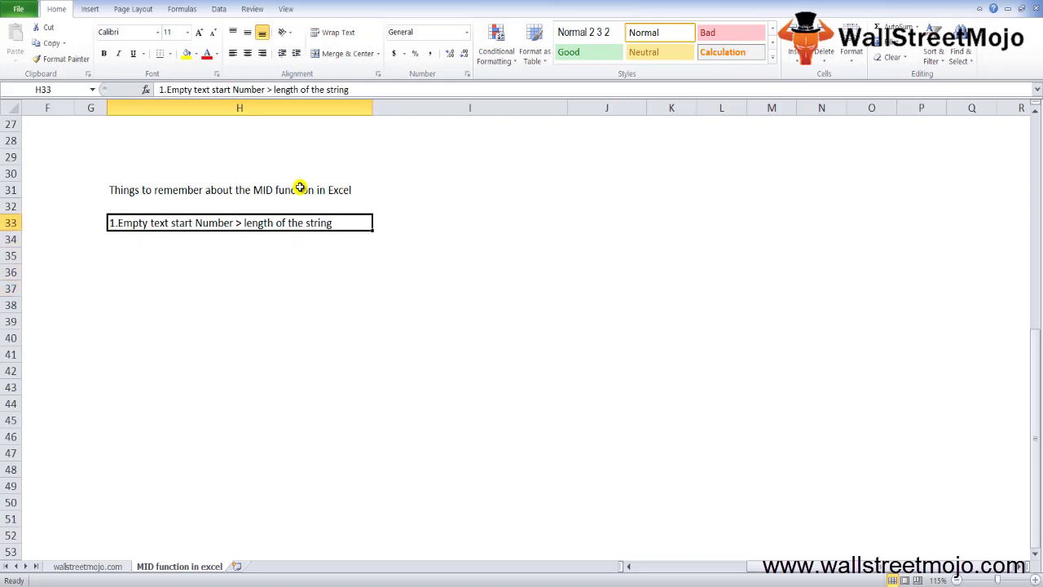
{"action": "key", "text": "ctrl+Up"}
{"action": "key", "text": "Left"}
{"action": "key", "text": "Home"}
{"action": "key", "text": "Down"}
{"action": "key", "text": "Down"}
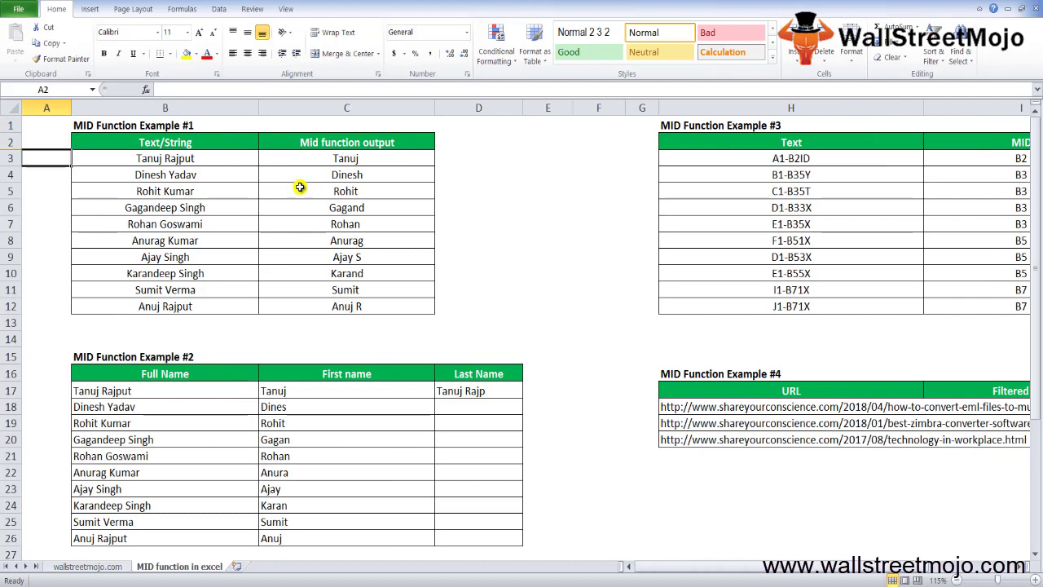
{"action": "key", "text": "Right"}
{"action": "key", "text": "Right"}
{"action": "key", "text": "ctrl+shift+Down"}
{"action": "key", "text": "Delete"}
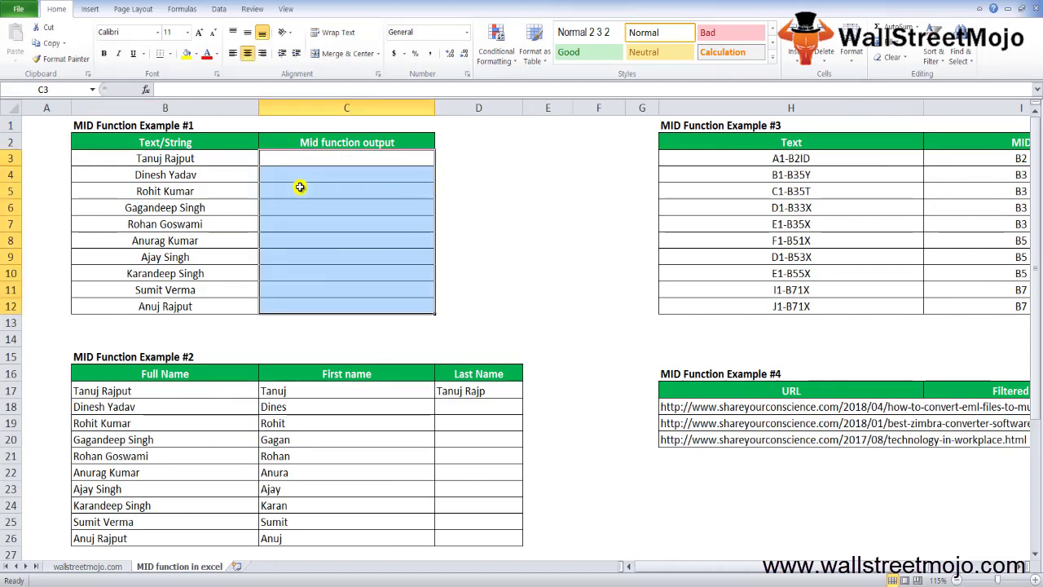
Enter =MID(B3,1,15) in C3 of Example #1 and review the formula.
{"action": "key", "text": "Down"}
{"action": "key", "text": "Up"}
{"action": "type", "text": "=mid"}
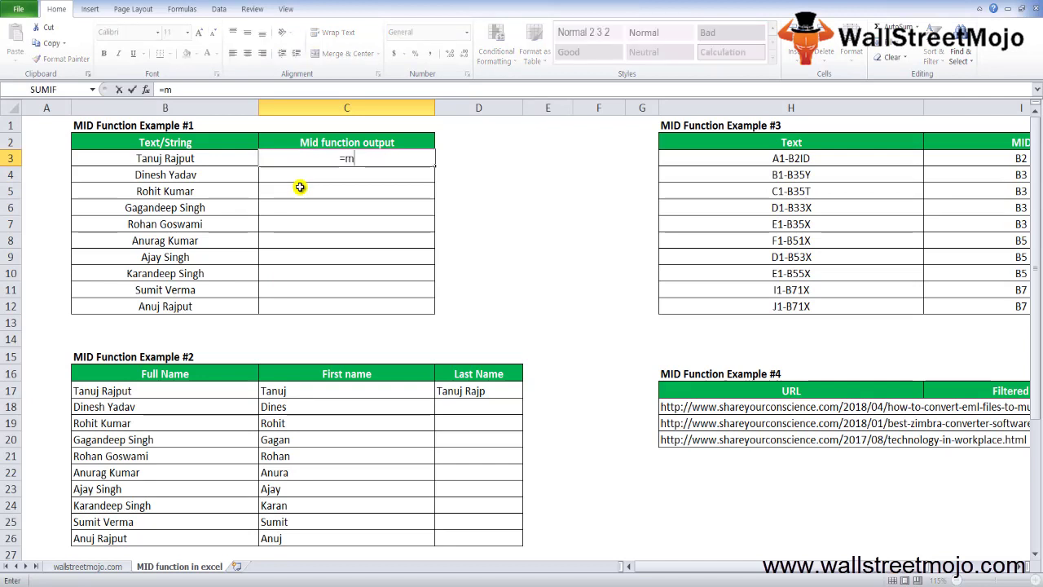
{"action": "key", "text": "Tab"}
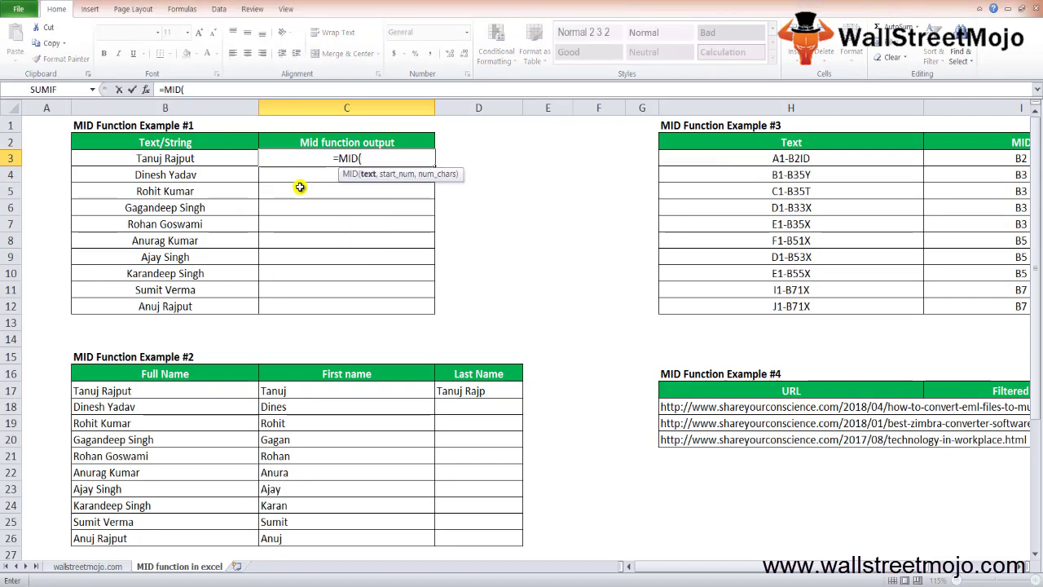
{"action": "key", "text": "Left"}
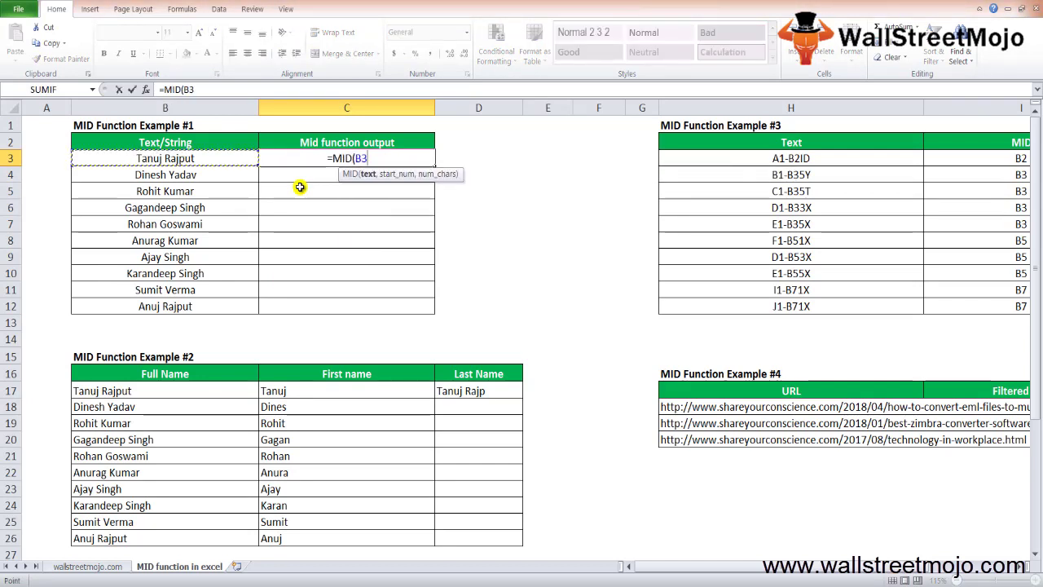
{"action": "type", "text": ",1,15"}
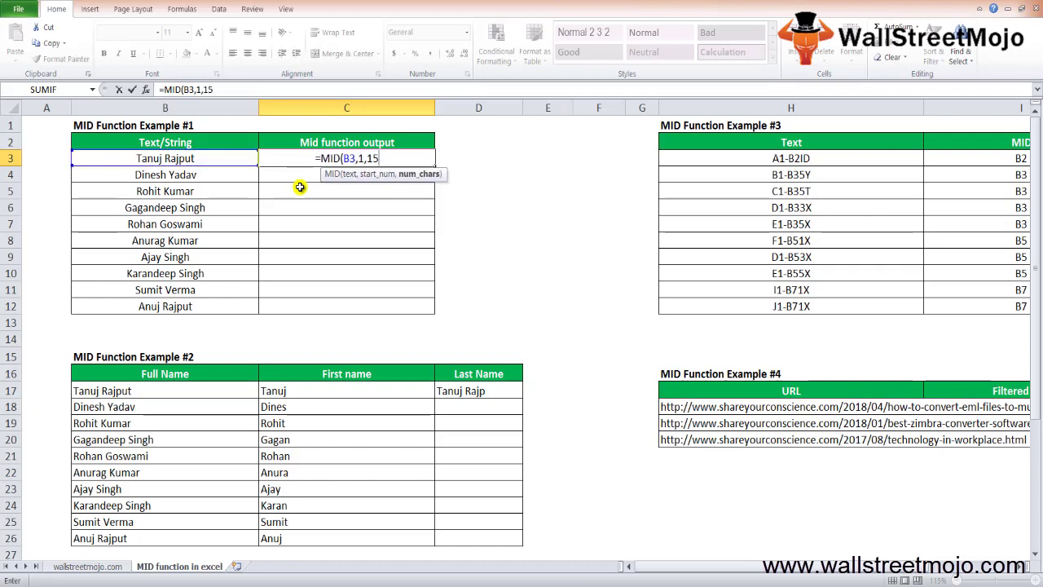
{"action": "type", "text": ")"}
{"action": "key", "text": "ctrl+Return"}
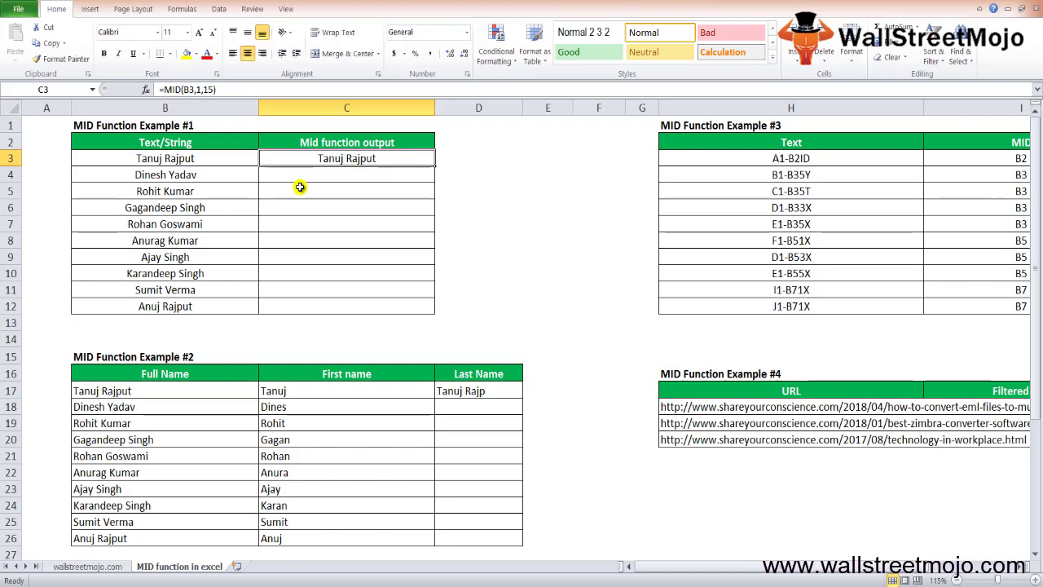
{"action": "key", "text": "Down"}
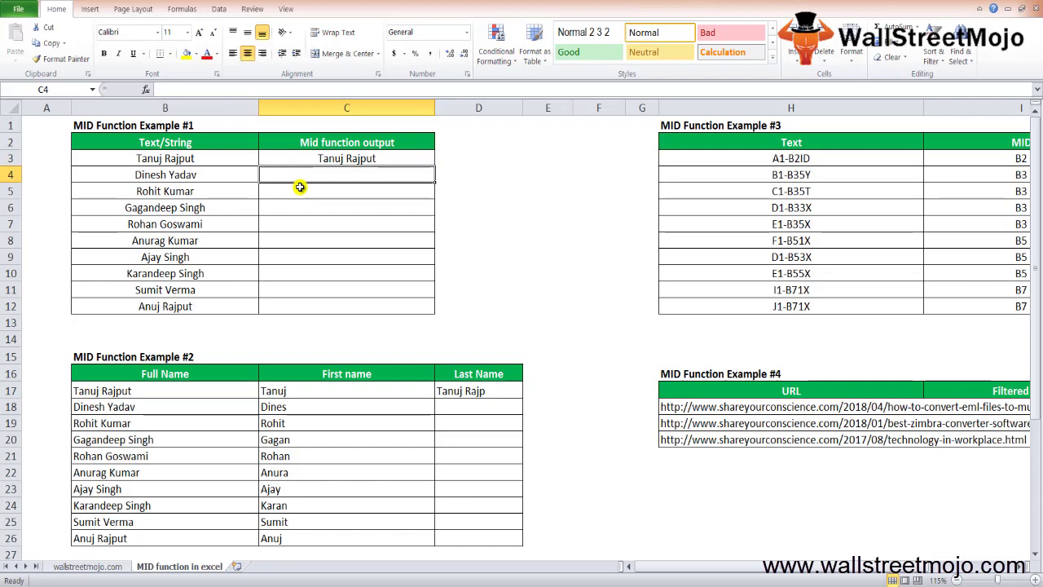
{"action": "key", "text": "Up"}
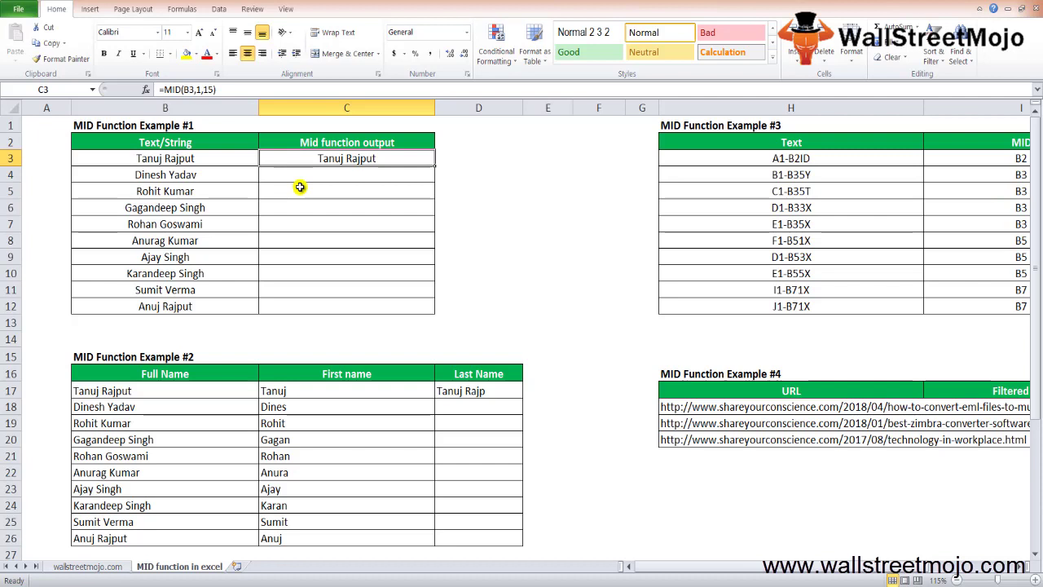
{"action": "key", "text": "F2"}
{"action": "key", "text": "Escape"}
Replace C3's formula with =MID(B3,-1,15), using a negative start number.
{"action": "type", "text": "m"}
{"action": "key", "text": "BackSpace"}
{"action": "key", "text": "BackSpace"}
{"action": "type", "text": "=-"}
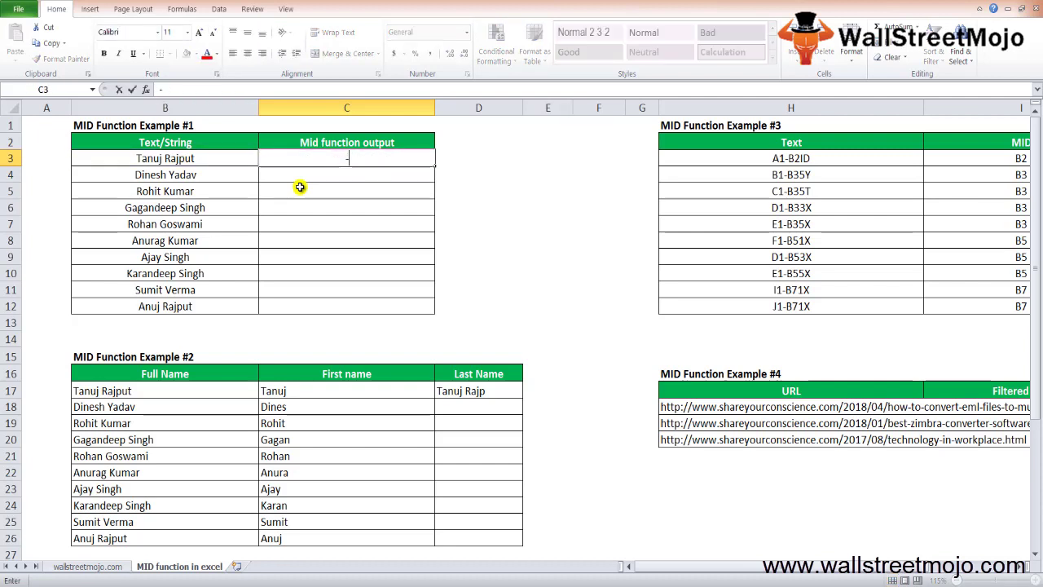
{"action": "key", "text": "BackSpace"}
{"action": "type", "text": "MID("}
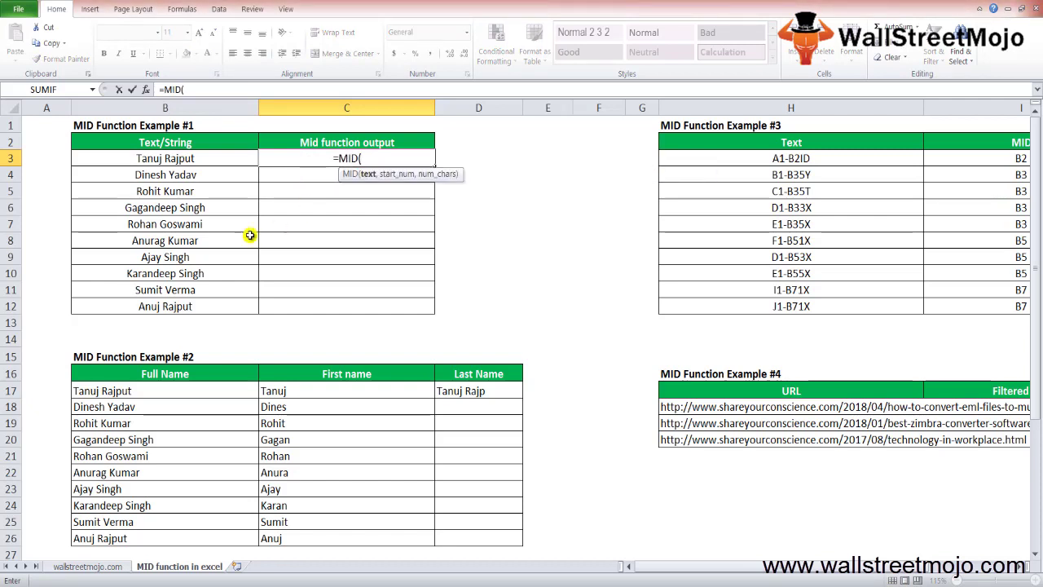
{"action": "left_click", "coordinate": [213, 159]}
{"action": "type", "text": ","}
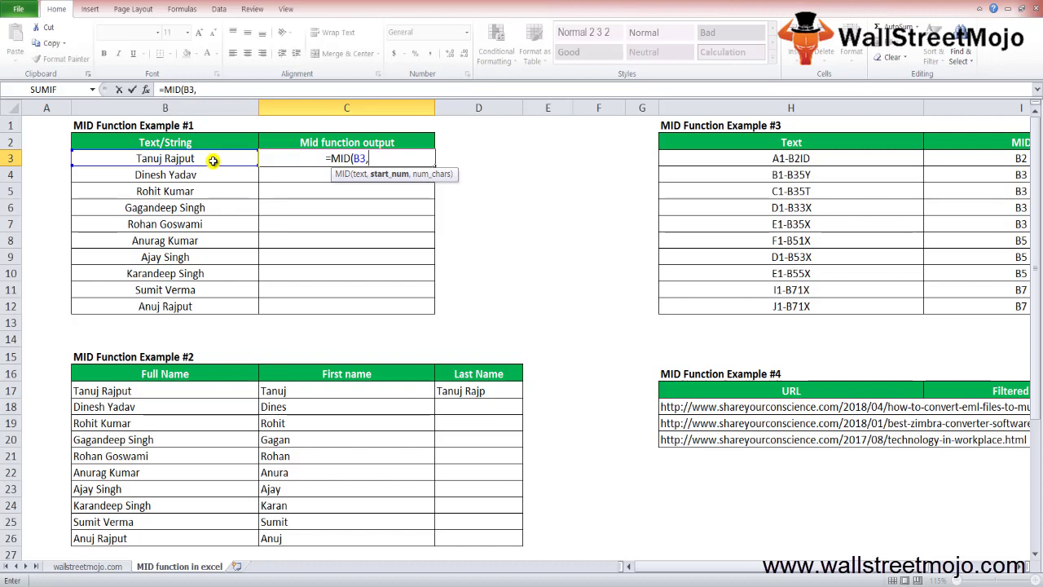
{"action": "type", "text": "-1"}
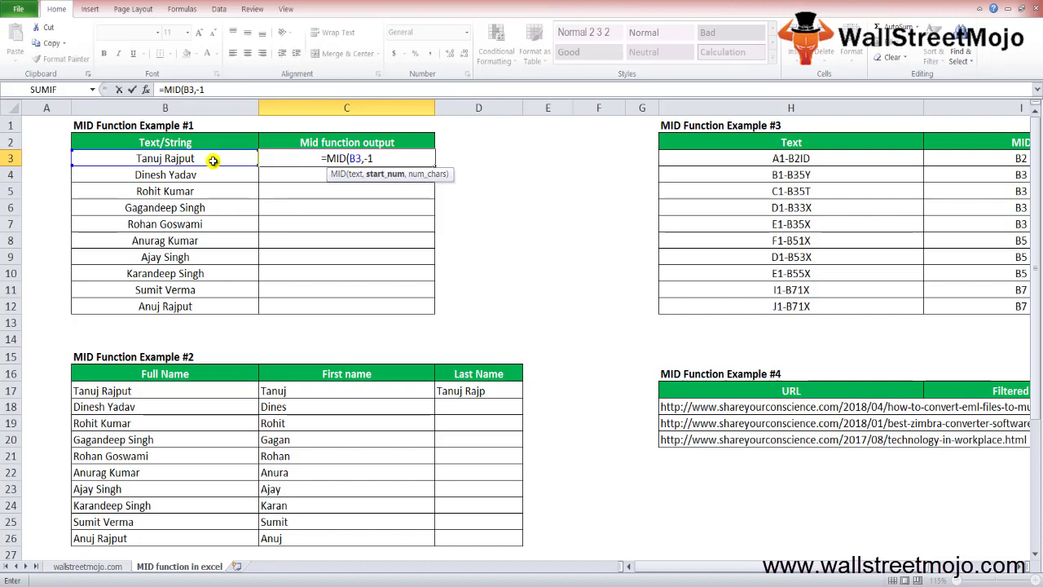
{"action": "type", "text": ","}
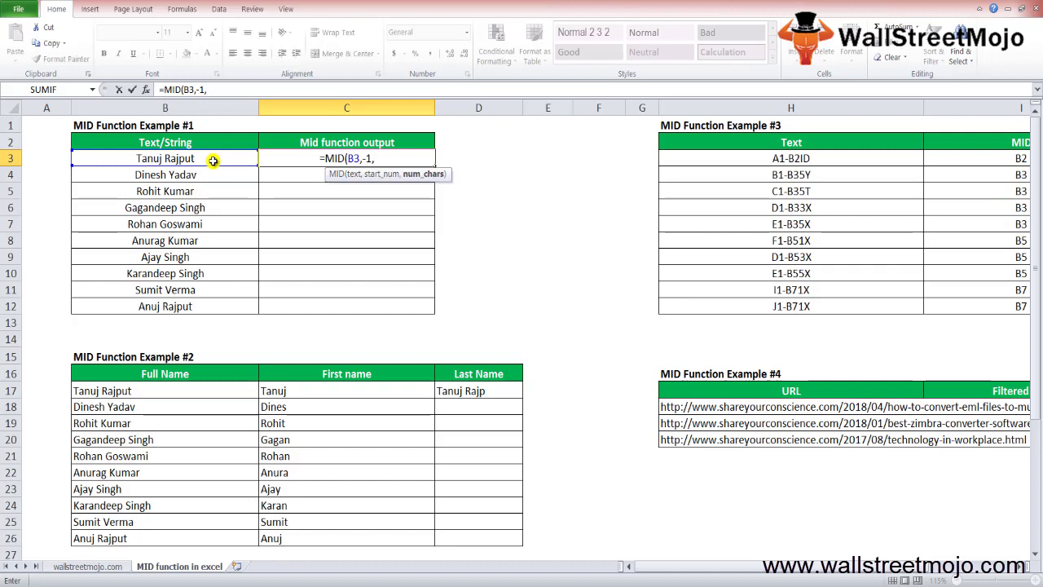
{"action": "type", "text": "1)"}
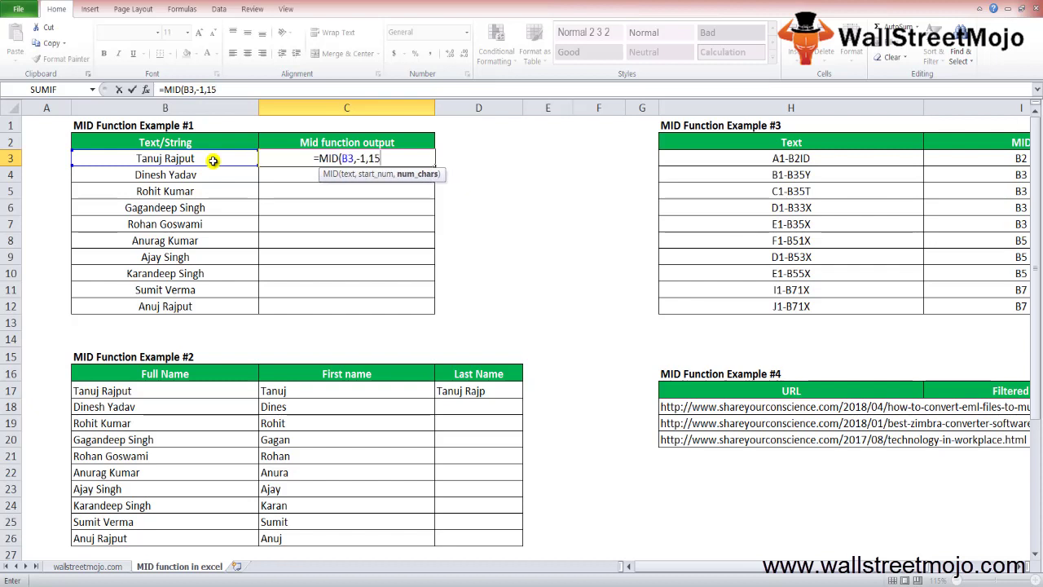
{"action": "key", "text": "Return"}
{"action": "key", "text": "Up"}
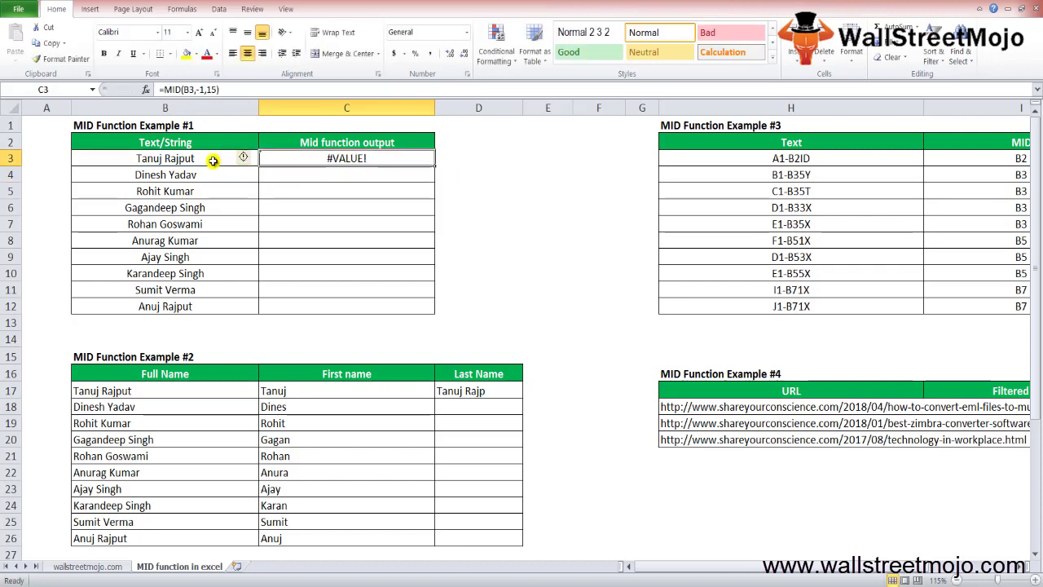
Copy the MID formula from C3 down through C12 in Example #1.
{"action": "key", "text": "ctrl+c"}
{"action": "key", "text": "Left"}
{"action": "key", "text": "ctrl+Down"}
{"action": "key", "text": "Right"}
{"action": "key", "text": "ctrl+shift+Up"}
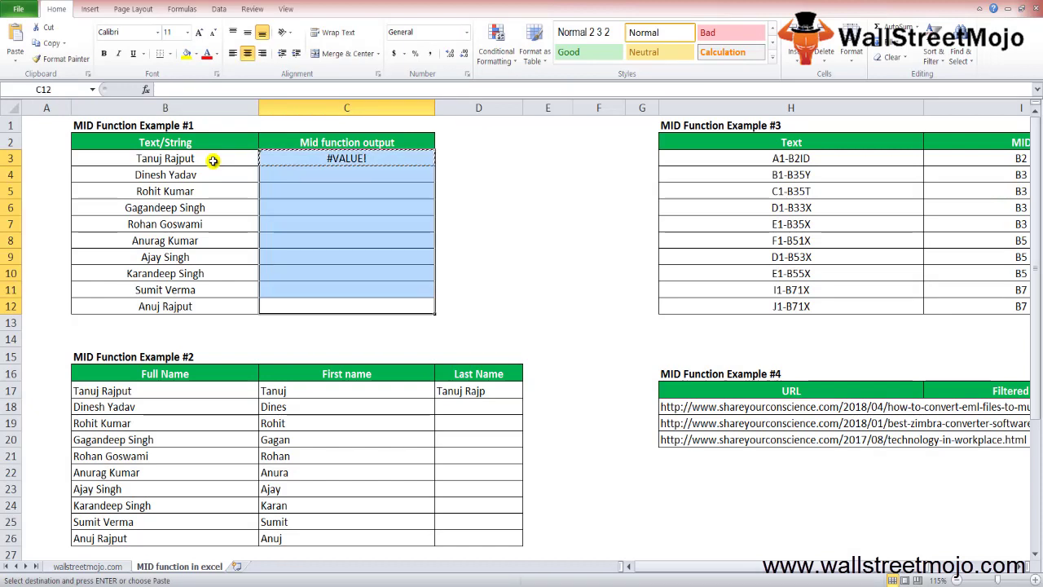
{"action": "key", "text": "ctrl+v"}
Review the MID formulas copied down the Mid function output column of Example #1.
{"action": "key", "text": "Down"}
{"action": "key", "text": "Down"}
{"action": "key", "text": "Down"}
{"action": "key", "text": "Down"}
{"action": "key", "text": "Down"}
{"action": "key", "text": "Down"}
{"action": "key", "text": "Down"}
{"action": "key", "text": "Down"}
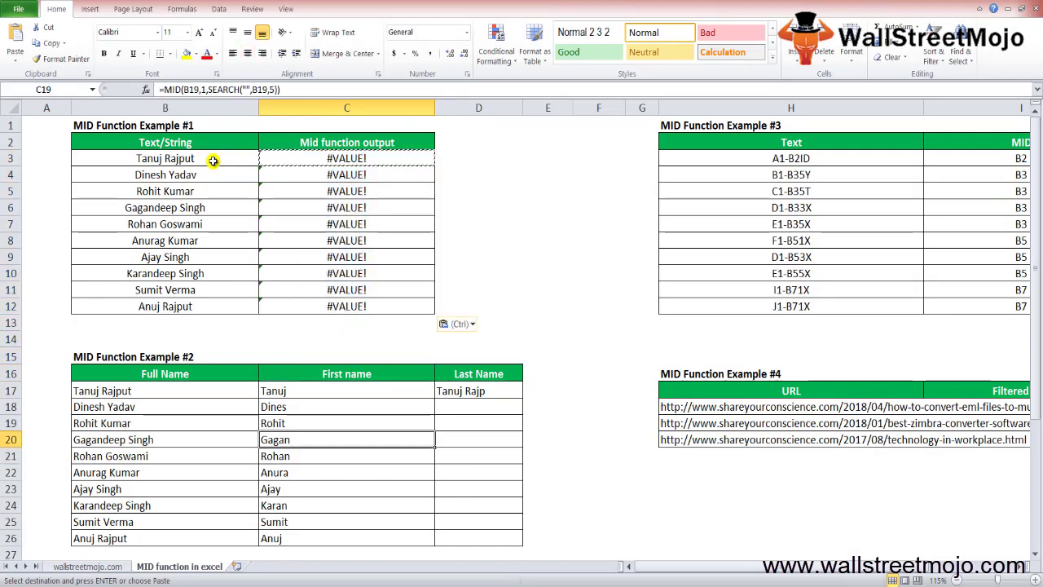
{"action": "key", "text": "Up"}
{"action": "key", "text": "Up"}
{"action": "key", "text": "Up"}
{"action": "key", "text": "Up"}
{"action": "key", "text": "Up"}
{"action": "key", "text": "Up"}
{"action": "key", "text": "Up"}
{"action": "key", "text": "Up"}
{"action": "key", "text": "Up"}
{"action": "key", "text": "Up"}
{"action": "key", "text": "Up"}
{"action": "key", "text": "Up"}
{"action": "key", "text": "Up"}
{"action": "key", "text": "Left"}
{"action": "key", "text": "Right"}
{"action": "key", "text": "Up"}
{"action": "key", "text": "Up"}
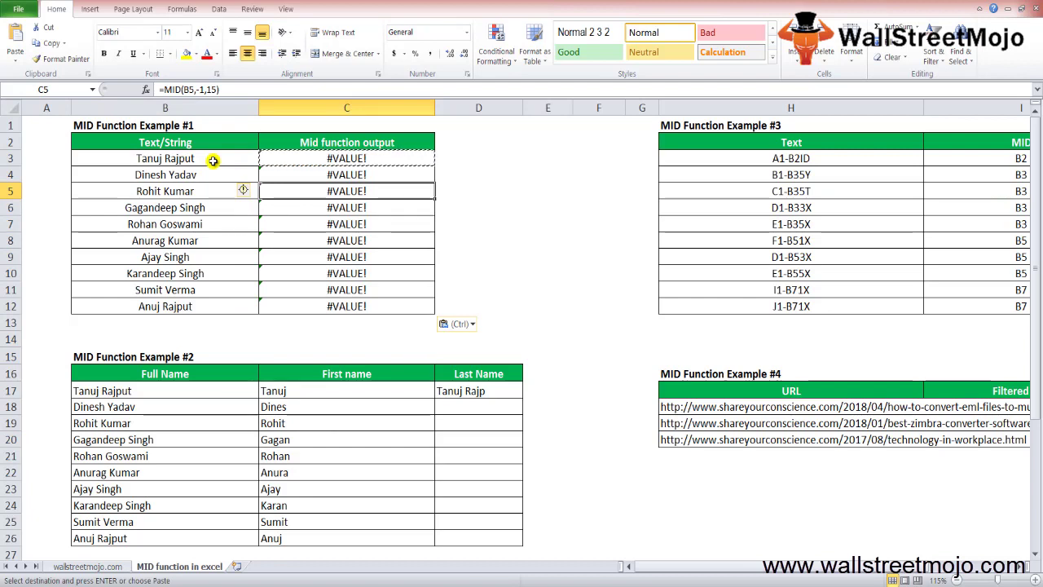
Change C3's formula to =MID(B3,1,-15), using a positive start number and a negative character count.
{"action": "key", "text": "Up"}
{"action": "key", "text": "Up"}
{"action": "key", "text": "F2"}
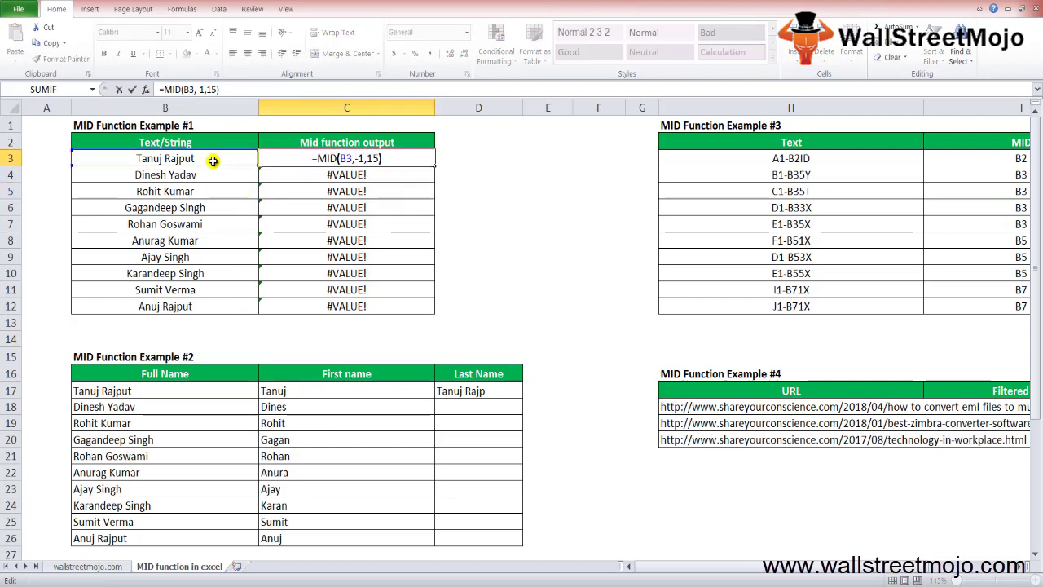
{"action": "key", "text": "Left"}
{"action": "key", "text": "Left"}
{"action": "key", "text": "Left"}
{"action": "key", "text": "Left"}
{"action": "key", "text": "Left"}
{"action": "key", "text": "BackSpace"}
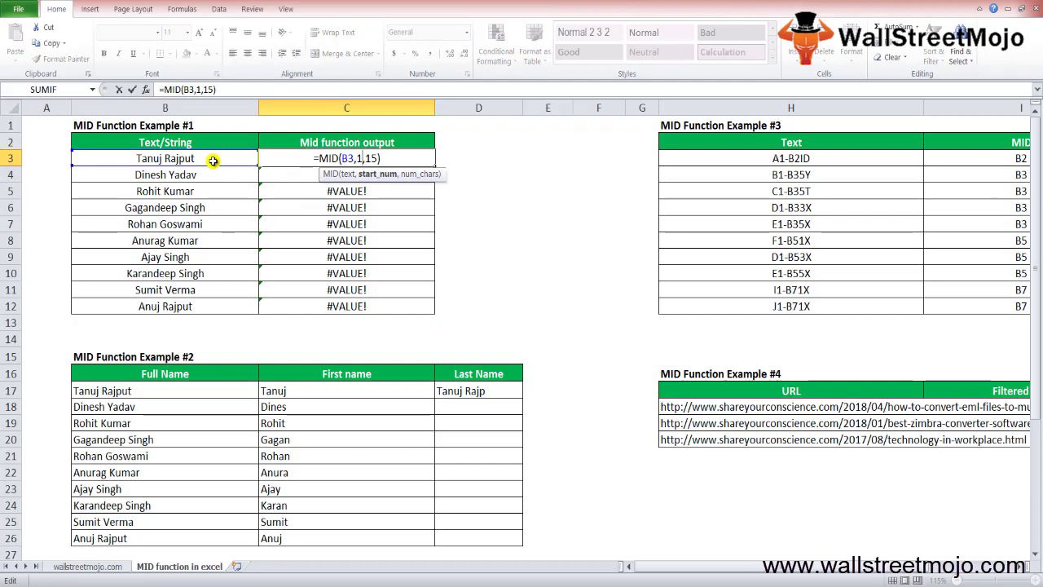
{"action": "type", "text": "-"}
{"action": "key", "text": "Return"}
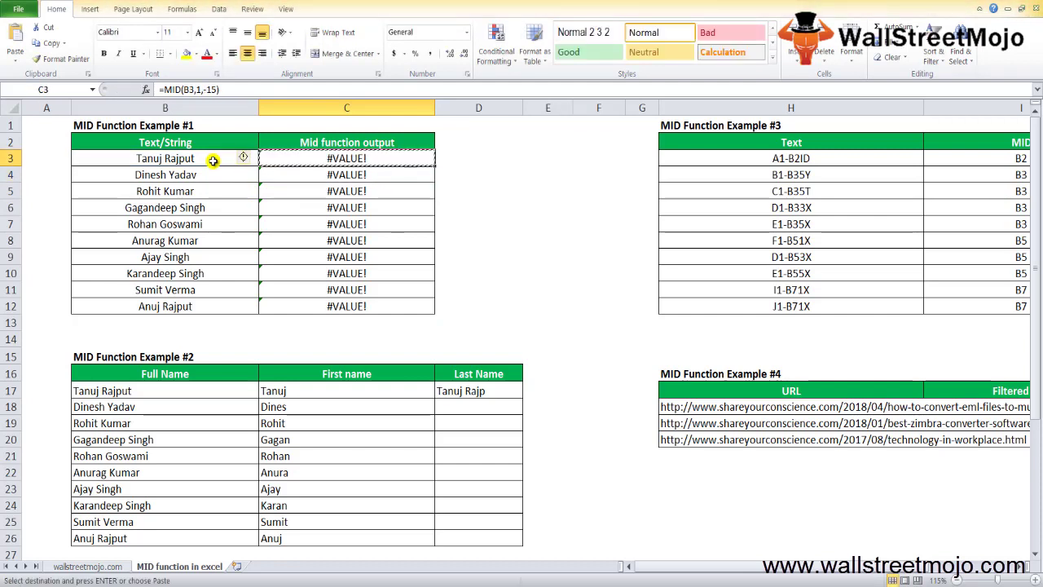
Copy the MID formula with the negative character count from C3 down through C12 in Example #1.
{"action": "key", "text": "ctrl+Down"}
{"action": "key", "text": "Left"}
{"action": "key", "text": "Right"}
{"action": "key", "text": "ctrl+shift+Up"}
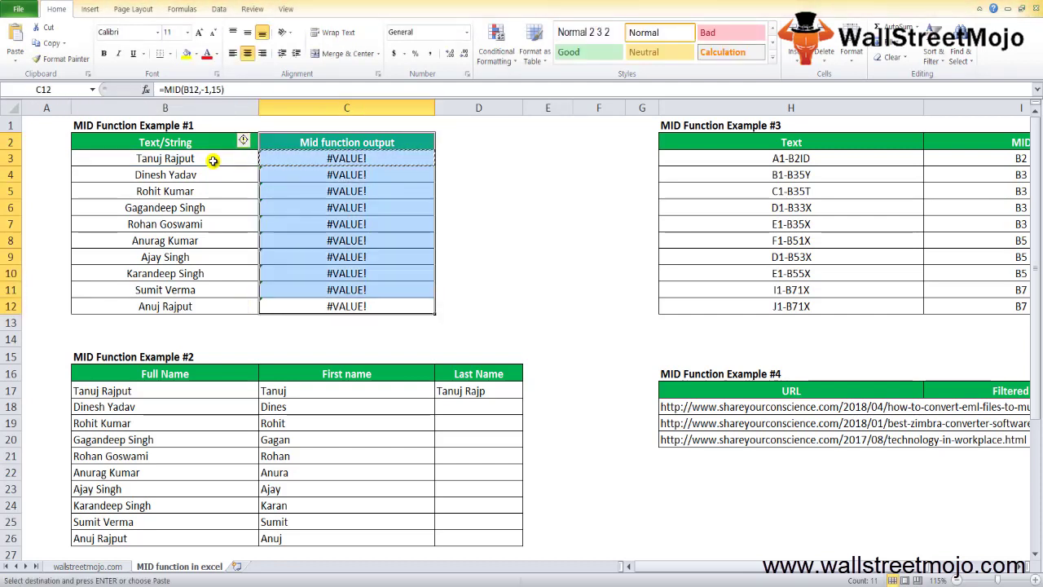
{"action": "key", "text": "shift+Down"}
{"action": "key", "text": "shift+Down"}
{"action": "key", "text": "Return"}
{"action": "key", "text": "Down"}
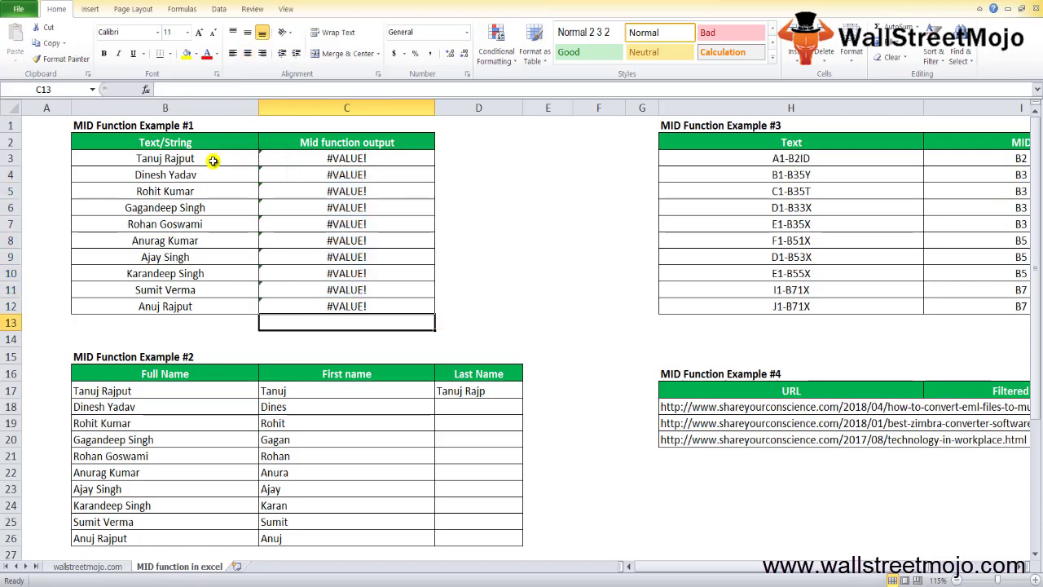
{"action": "key", "text": "Down"}
{"action": "key", "text": "Down"}
{"action": "key", "text": "Down"}
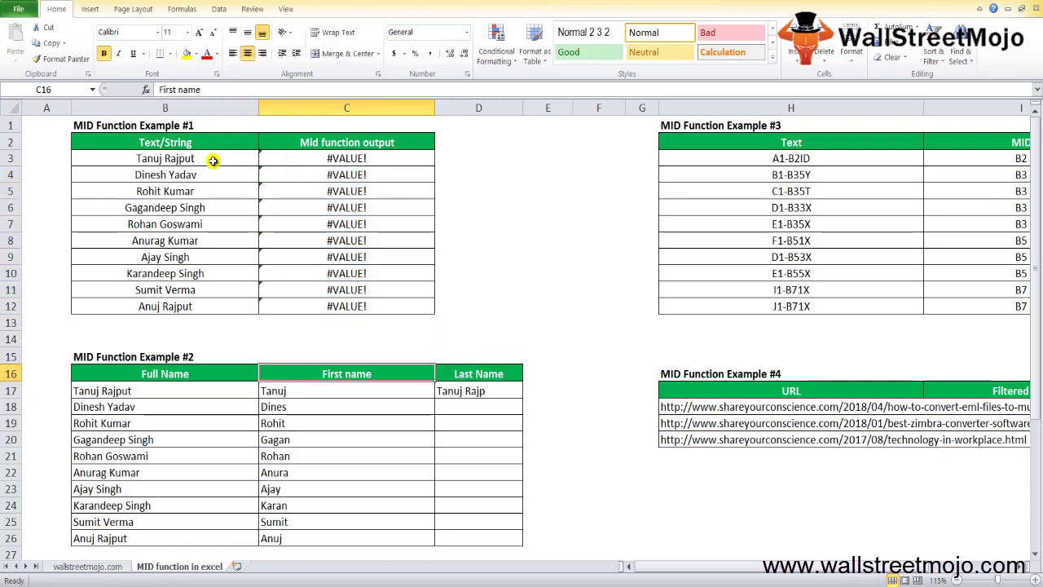